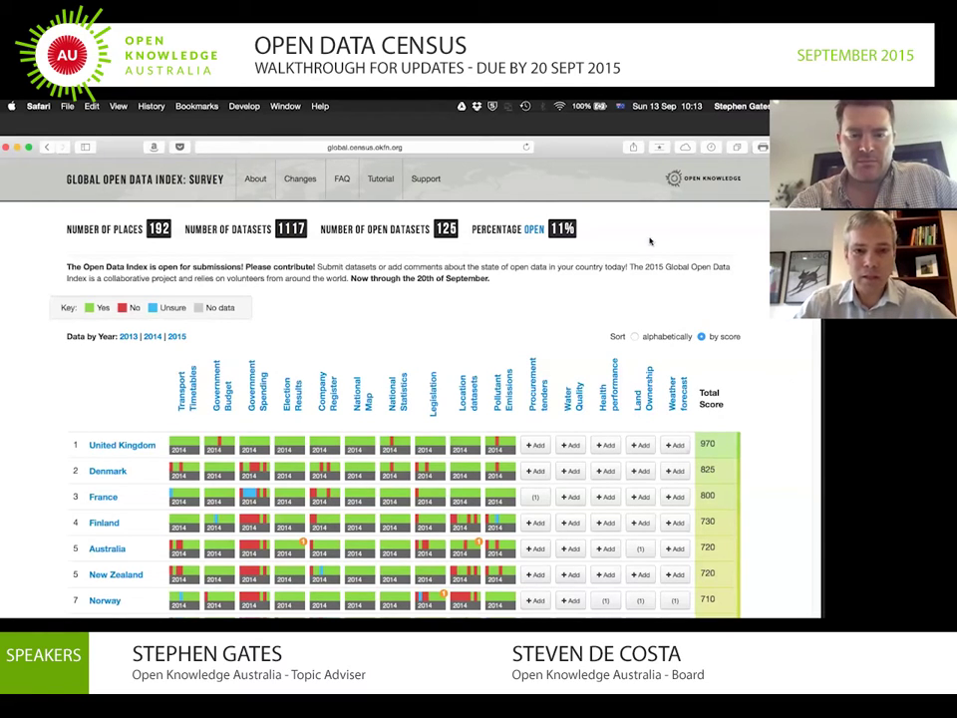
# Change the web address from the census site to index.okfn.org and load the Global Open Data Index homepage
pyautogui.click(347, 148)
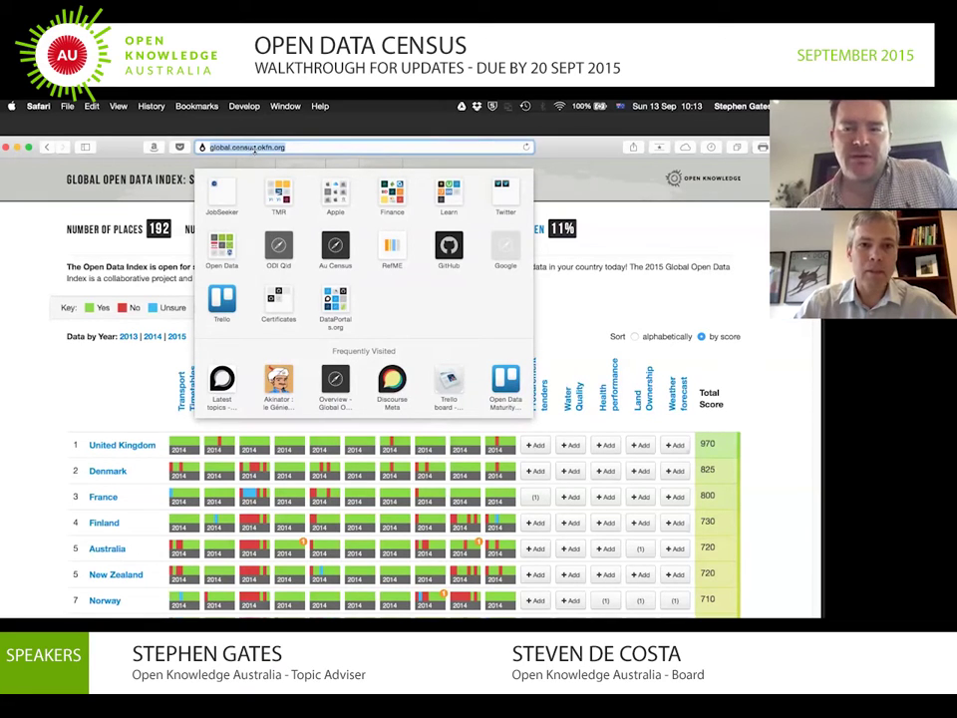
pyautogui.doubleClick(251, 147)
pyautogui.press('BackSpace')
pyautogui.press('BackSpace')
pyautogui.press('BackSpace')
pyautogui.press('BackSpace')
pyautogui.press('BackSpace')
pyautogui.press('BackSpace')
pyautogui.press('BackSpace')
pyautogui.press('BackSpace')
pyautogui.write('index')
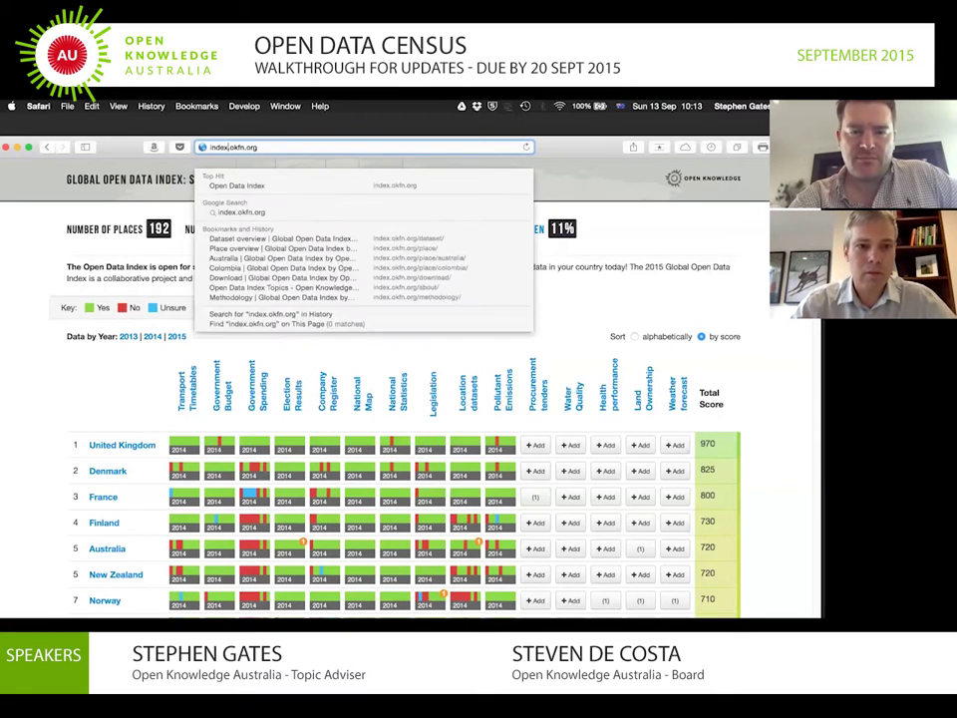
pyautogui.press('Return')
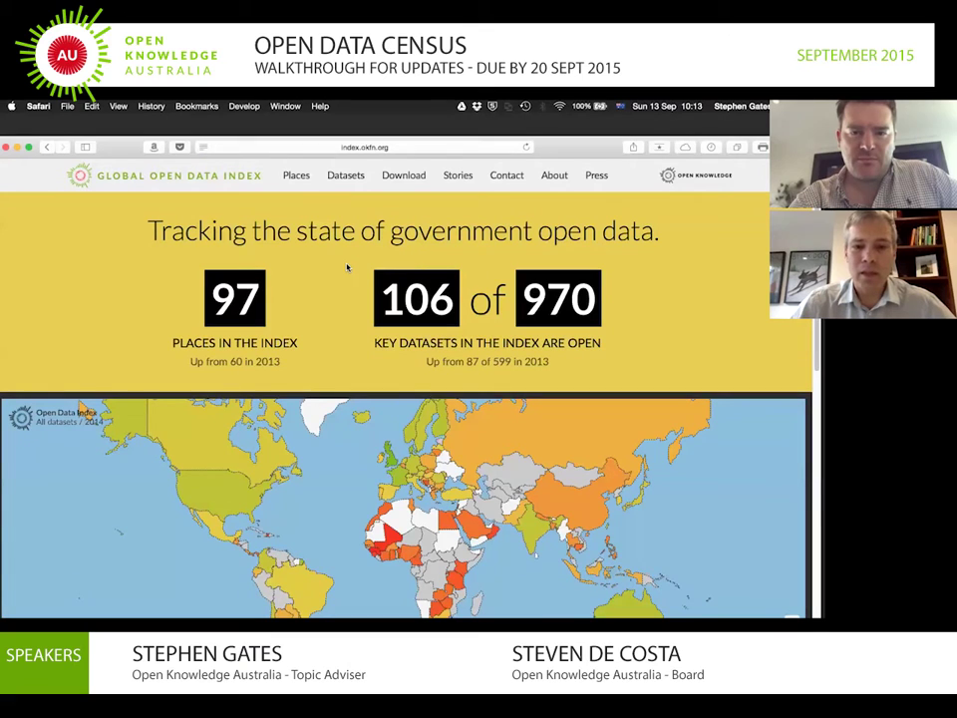
# Open Australia's detail page from the world map and review its 2014 dataset breakdown and scores
pyautogui.scroll(-5, 347, 267)
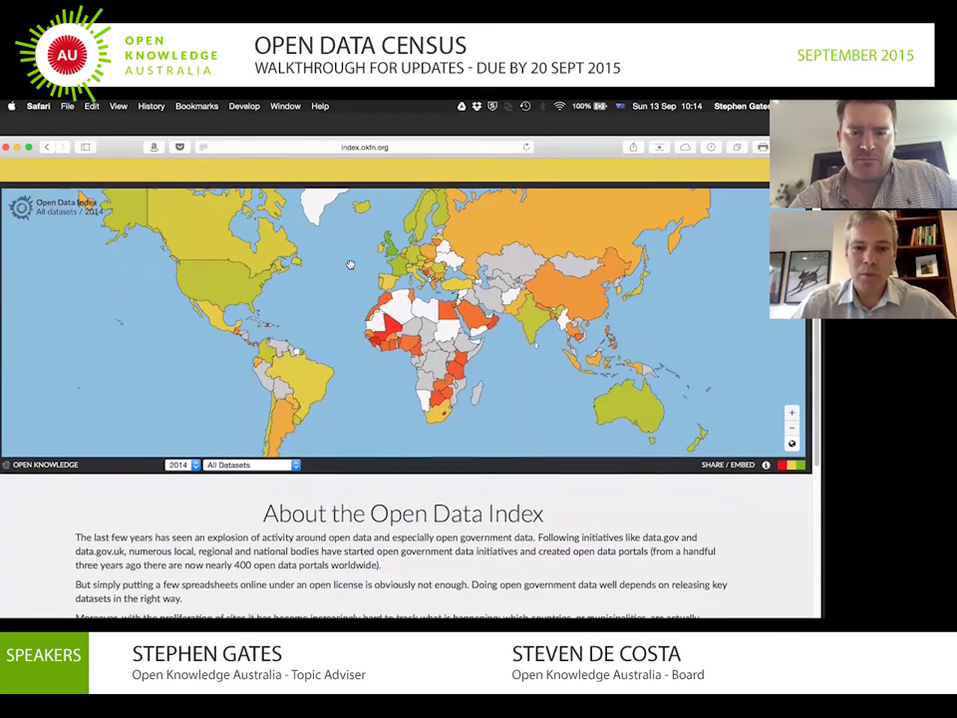
pyautogui.moveTo(638, 415)
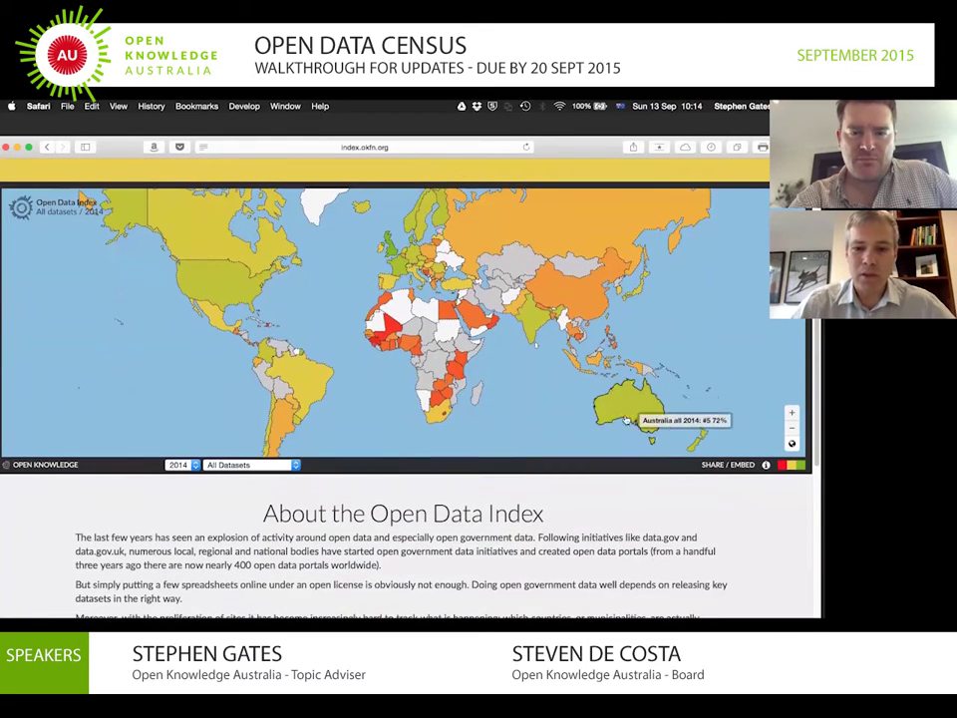
pyautogui.click(638, 415)
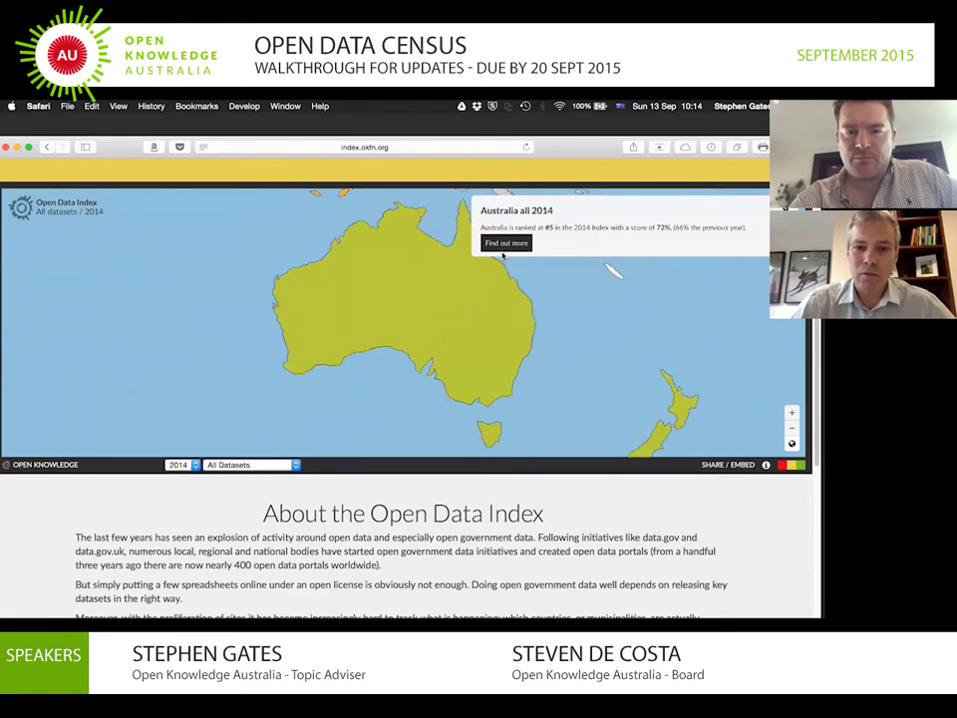
pyautogui.click(504, 243)
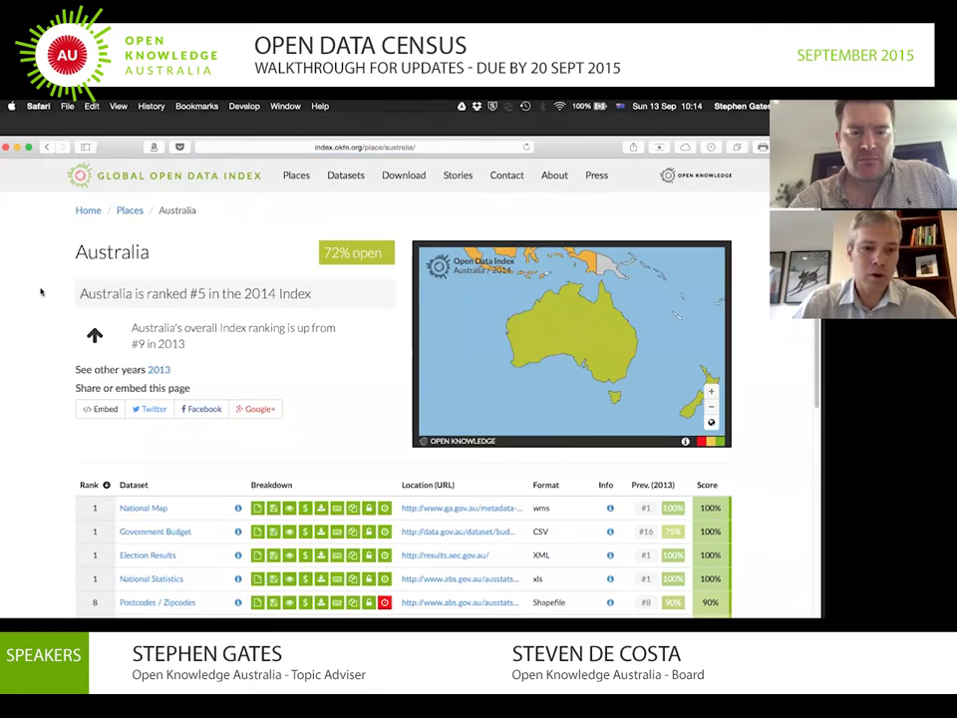
pyautogui.scroll(-5, 40, 292)
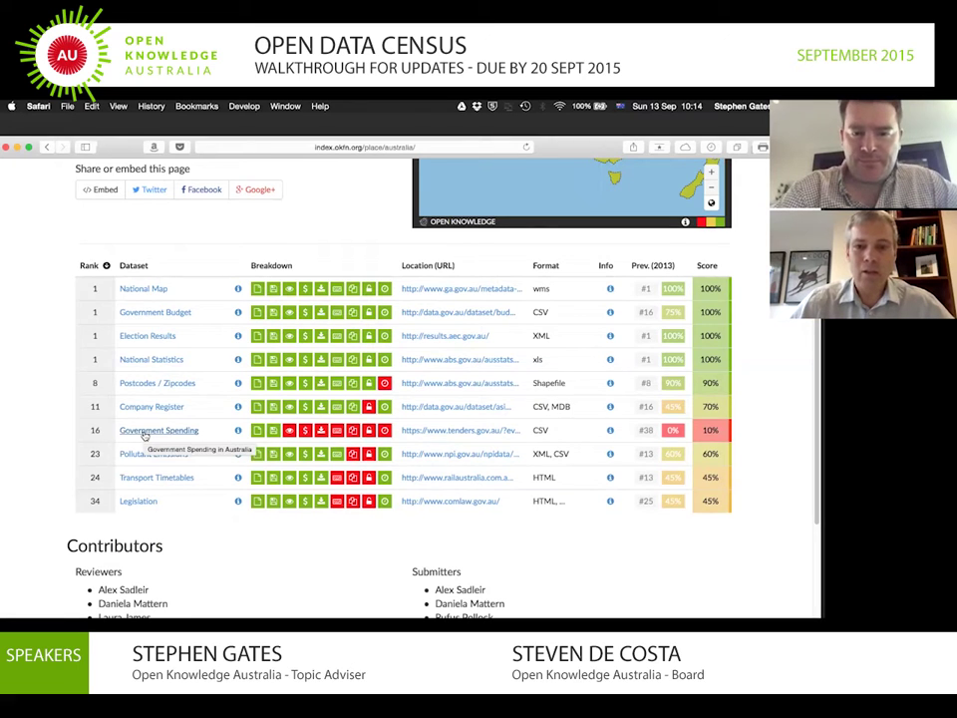
pyautogui.scroll(5, 143, 435)
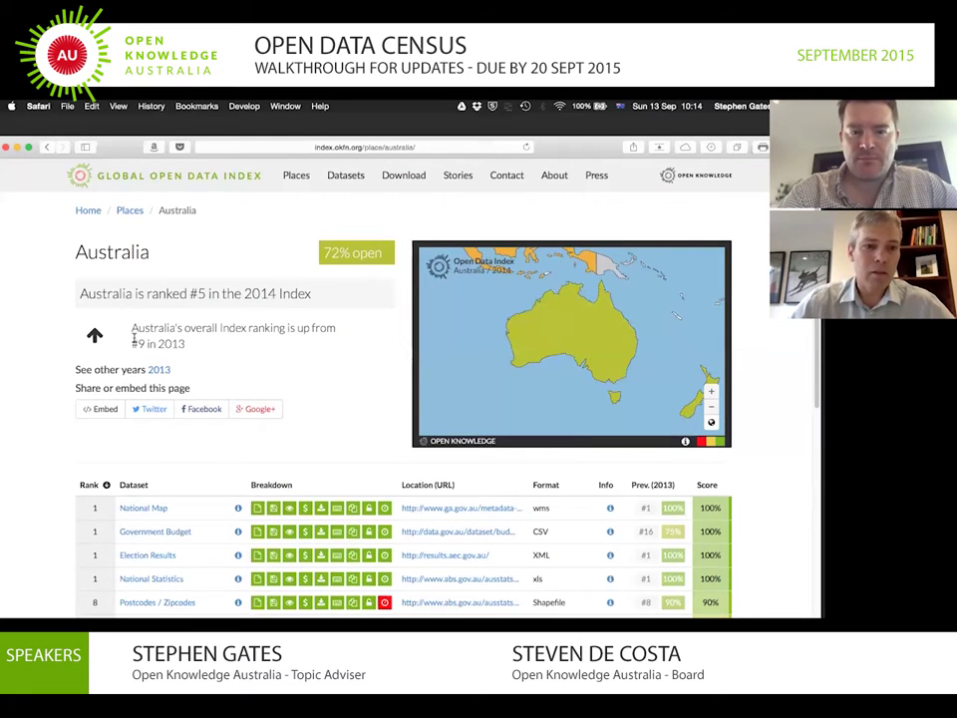
# Return through the browsing history to the Global Open Data Index survey overview at global.census.okfn.org
pyautogui.hscroll(-10, 134, 339)
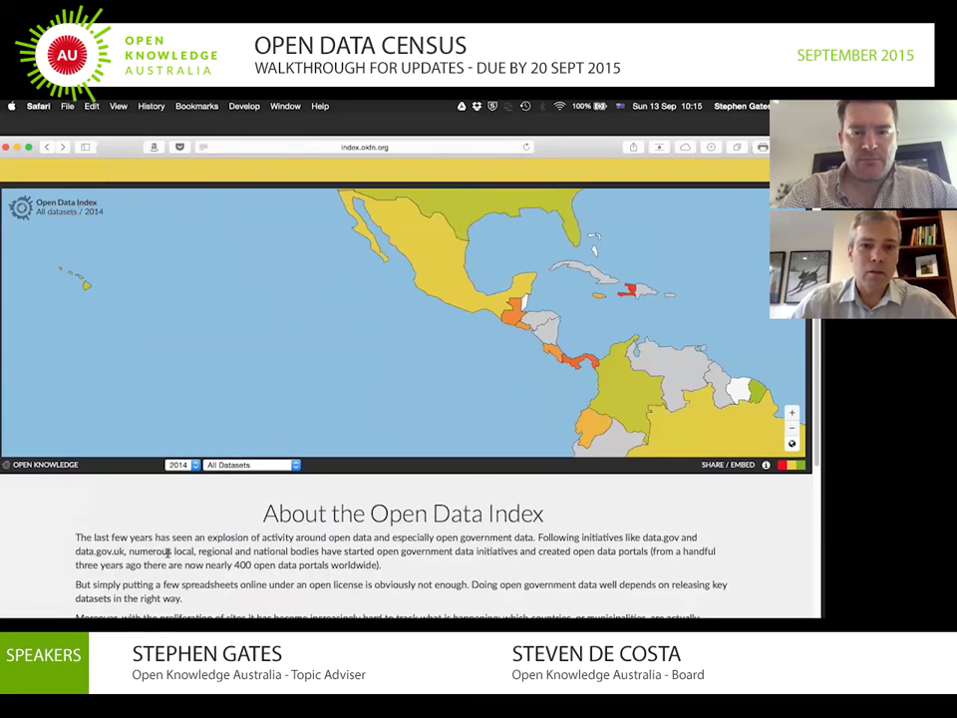
pyautogui.hscroll(-10, 168, 551)
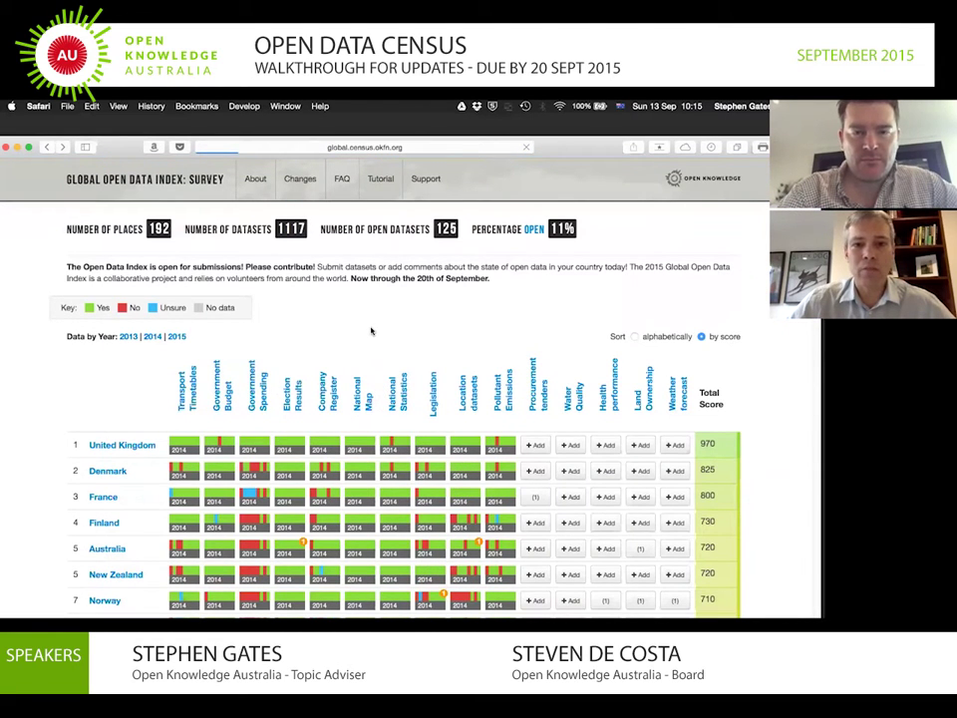
pyautogui.hscroll(10, 400, 310)
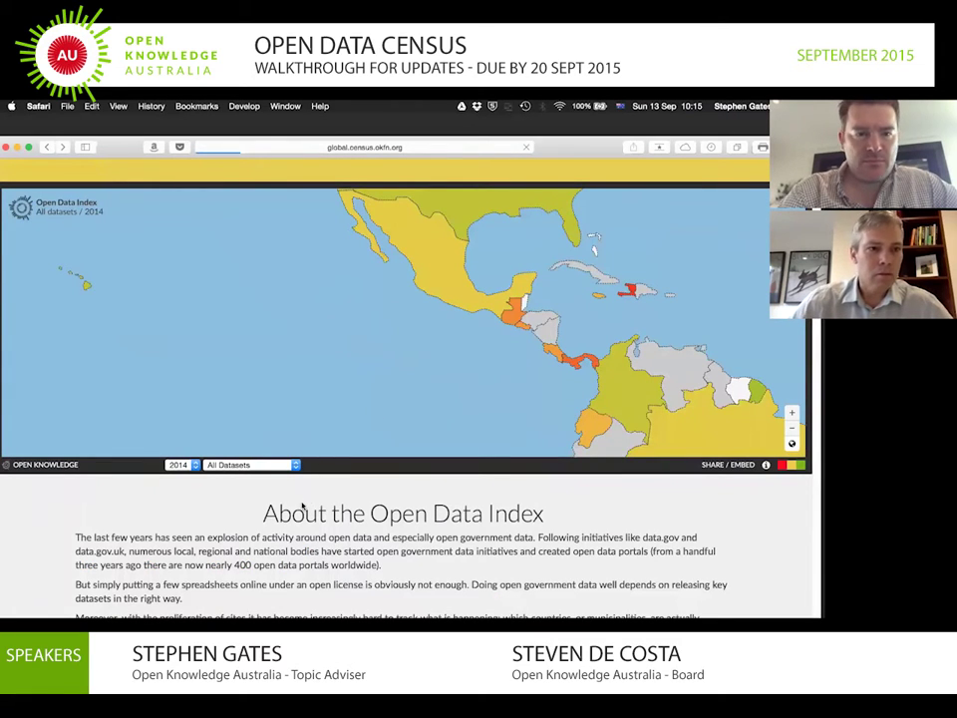
pyautogui.hscroll(-10, 293, 513)
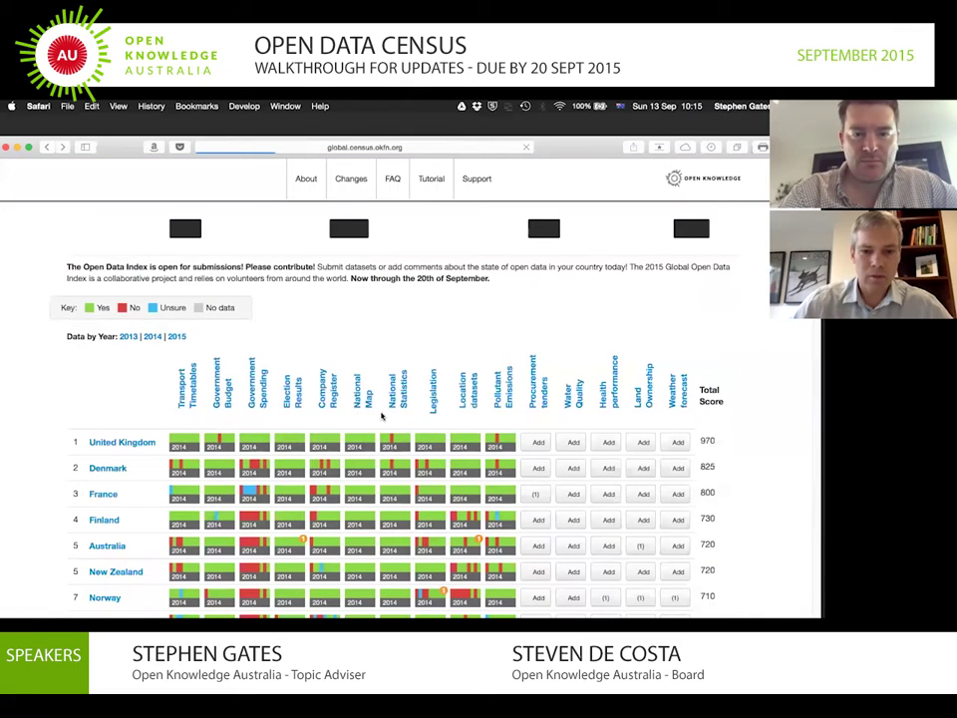
# Open the update submission form for the Company Register dataset in Australia's row, after checking Norway's National Map entry
pyautogui.scroll(-5, 402, 364)
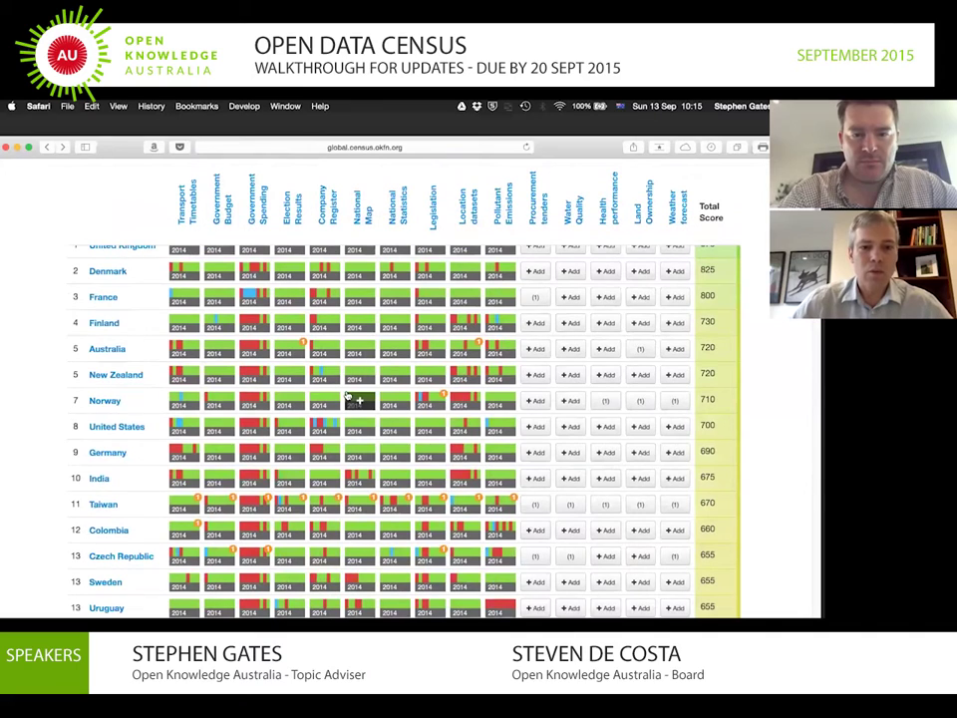
pyautogui.click(359, 398)
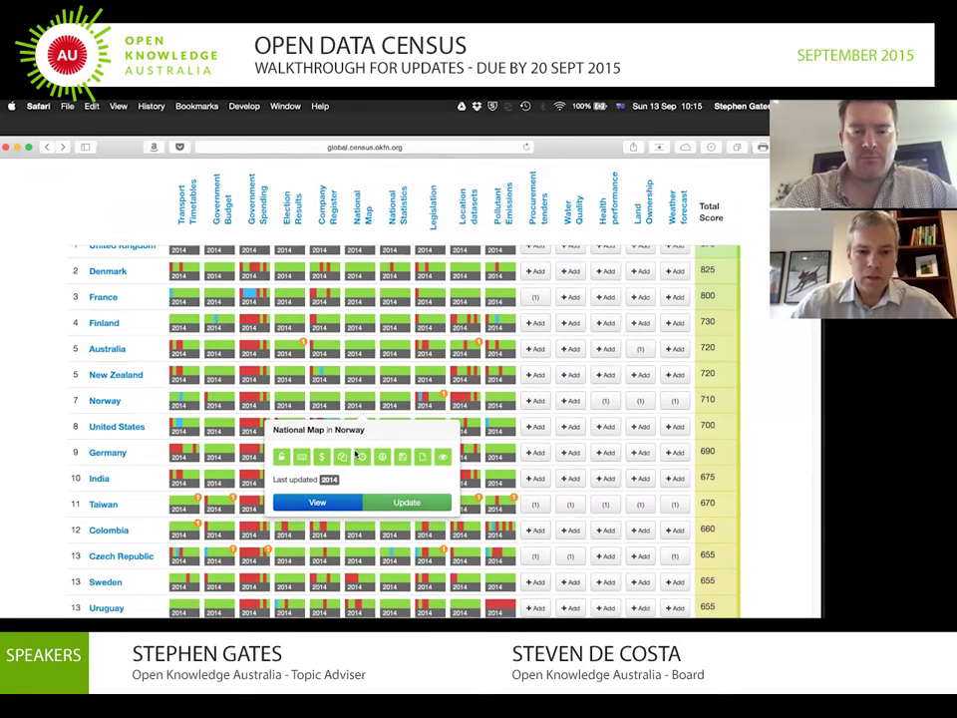
pyautogui.click(324, 351)
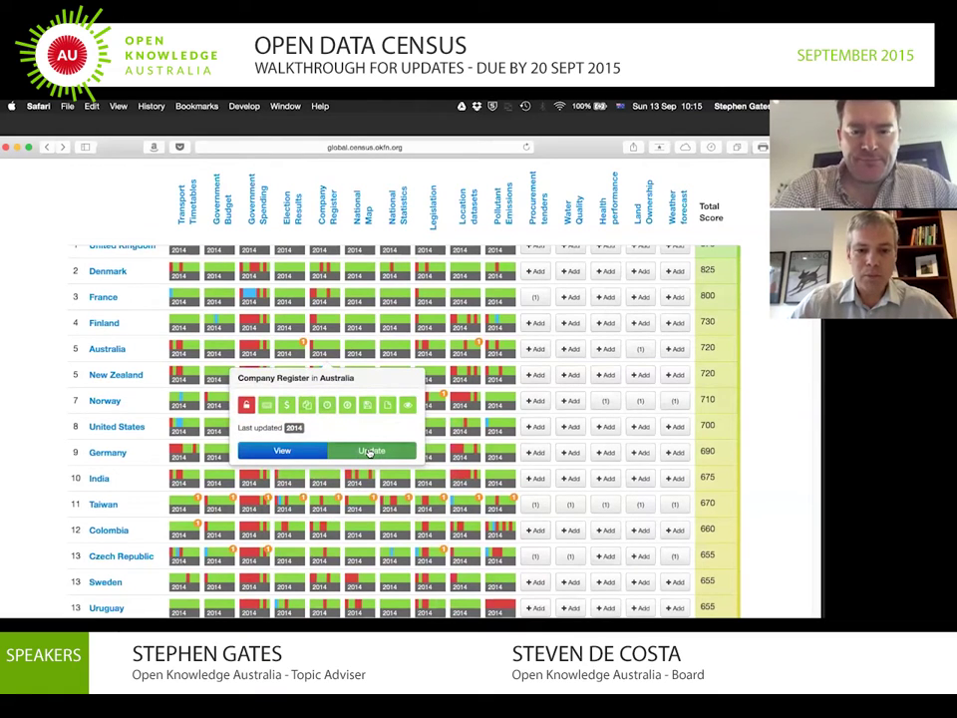
pyautogui.click(369, 451)
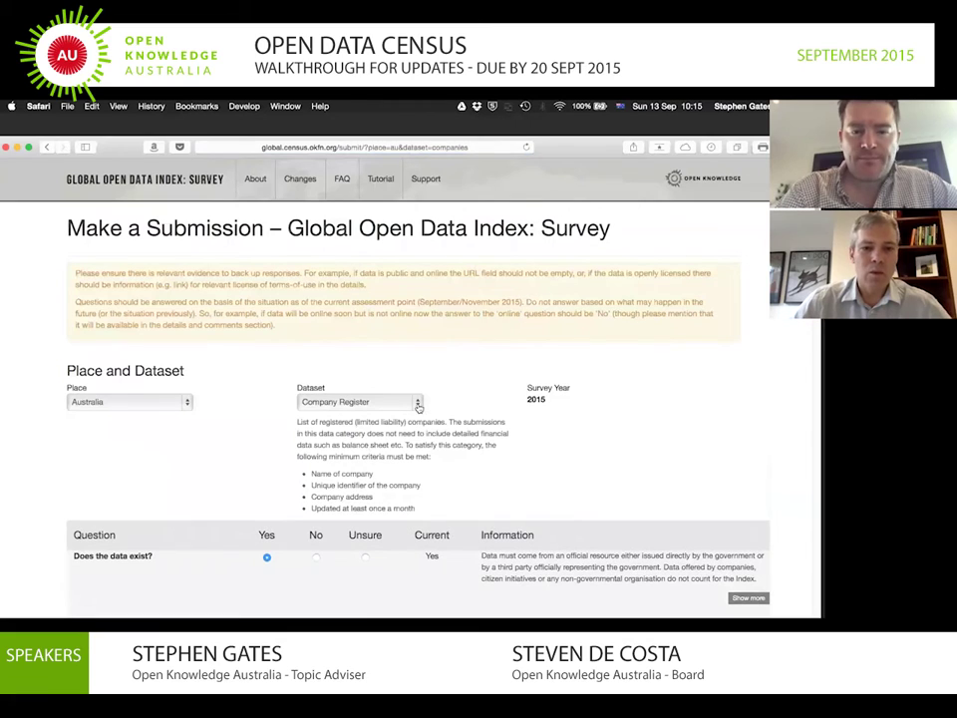
# Examine the submission form's place, dataset and survey year, plus its prefilled answers on existence, publisher, availability, URL and format
pyautogui.scroll(-5, 446, 372)
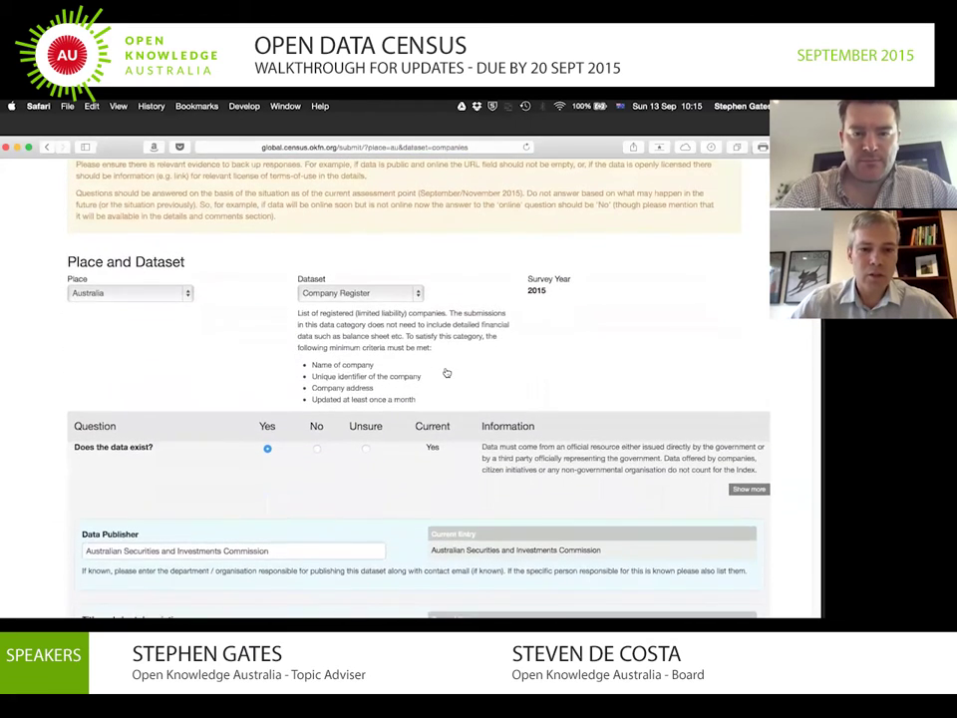
pyautogui.scroll(-1, 446, 372)
pyautogui.scroll(-2, 446, 369)
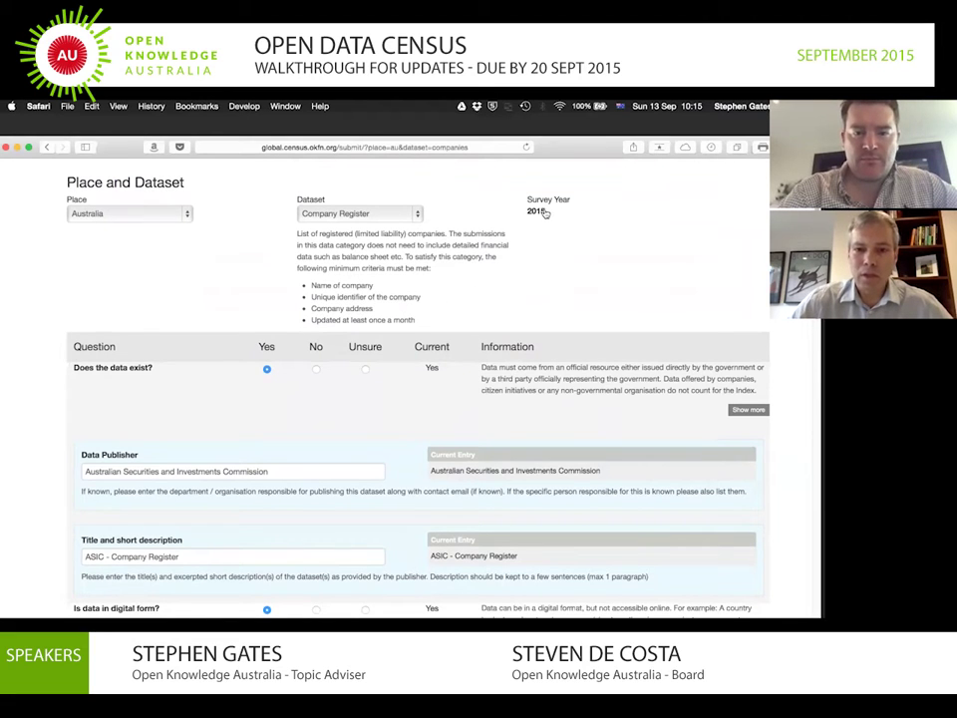
pyautogui.scroll(-5, 238, 304)
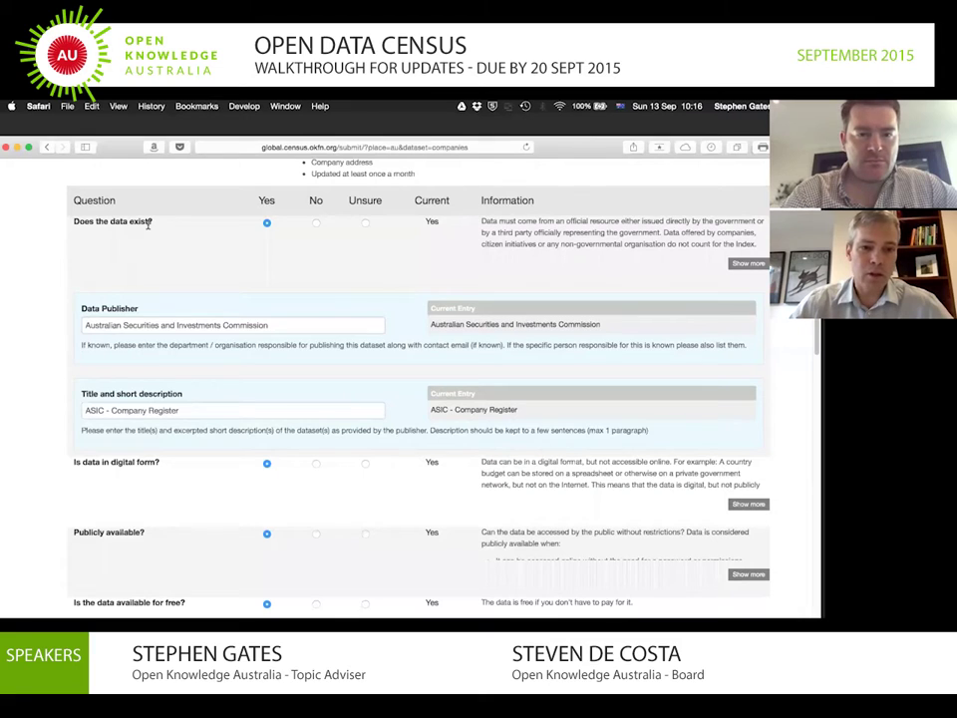
pyautogui.scroll(-5, 148, 224)
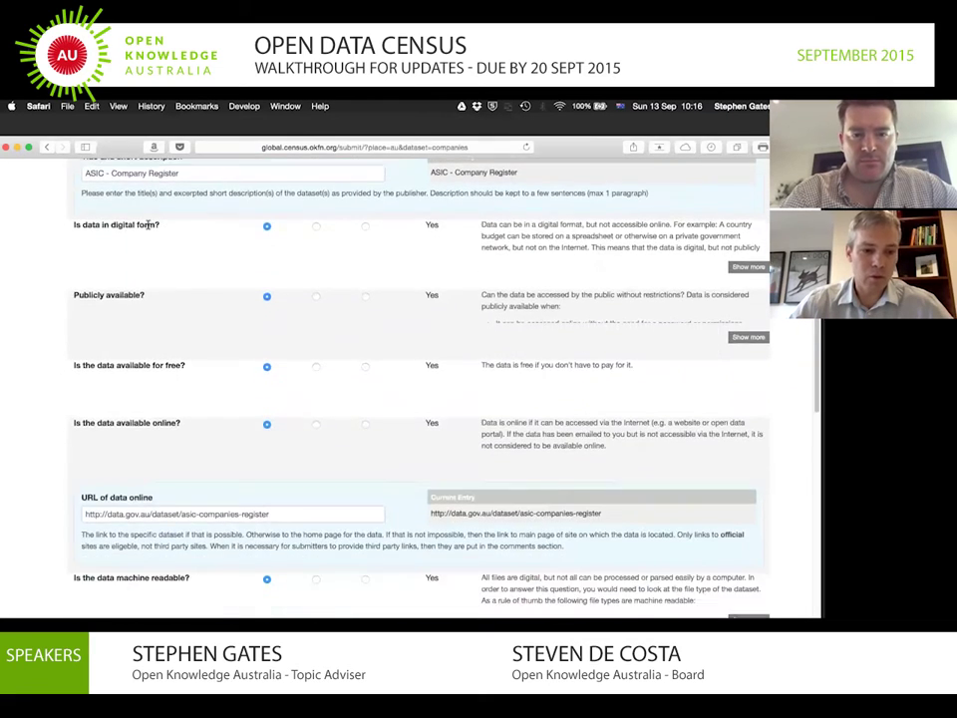
pyautogui.scroll(-2, 147, 223)
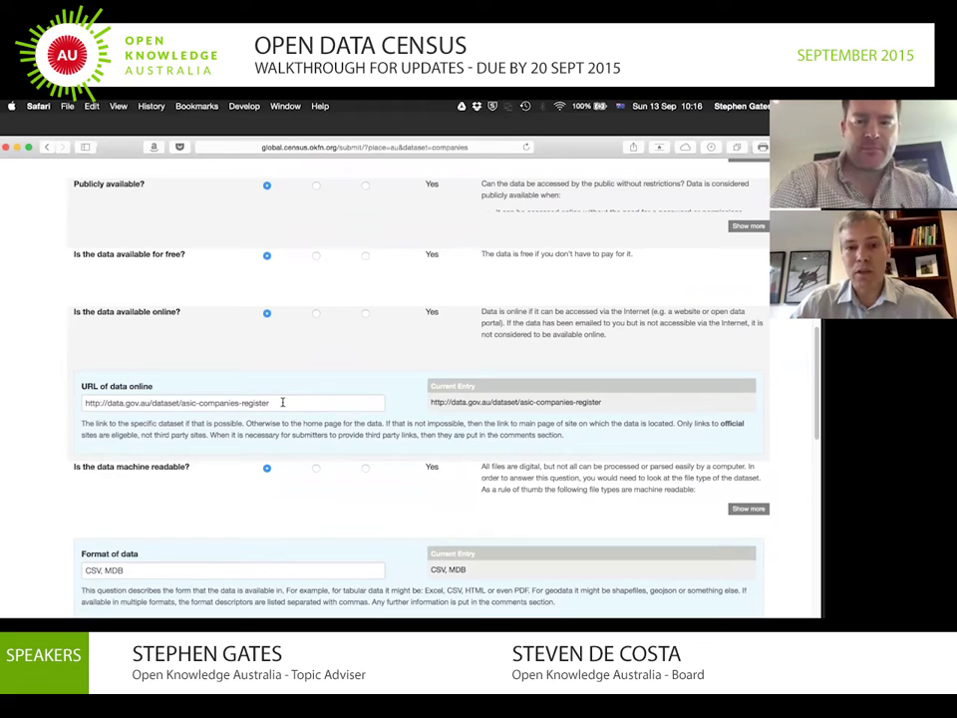
pyautogui.scroll(1, 282, 402)
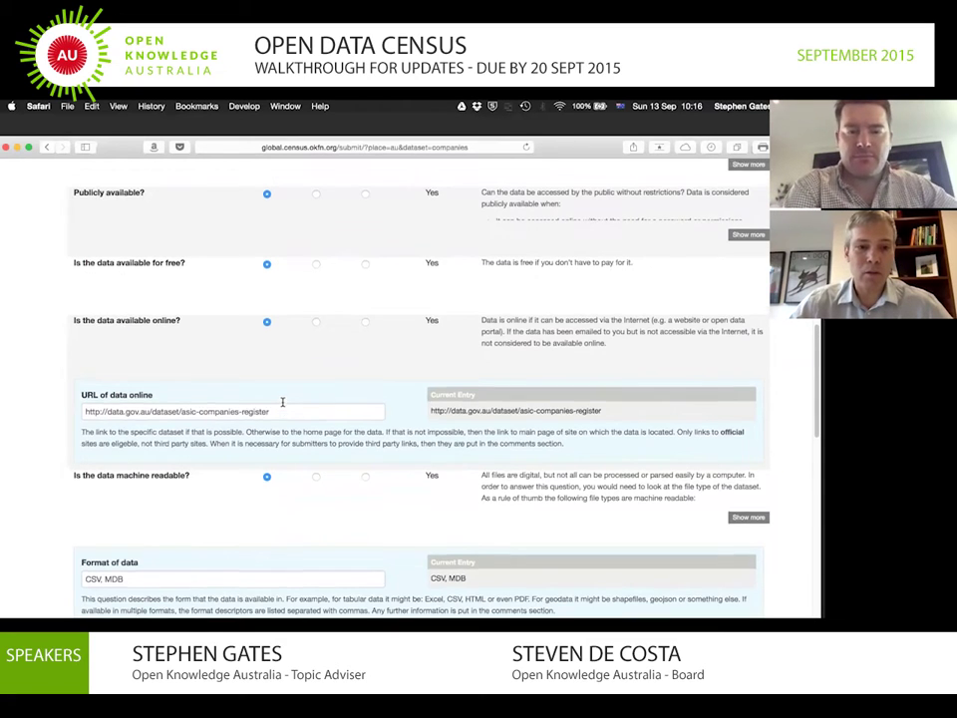
pyautogui.scroll(8, 282, 401)
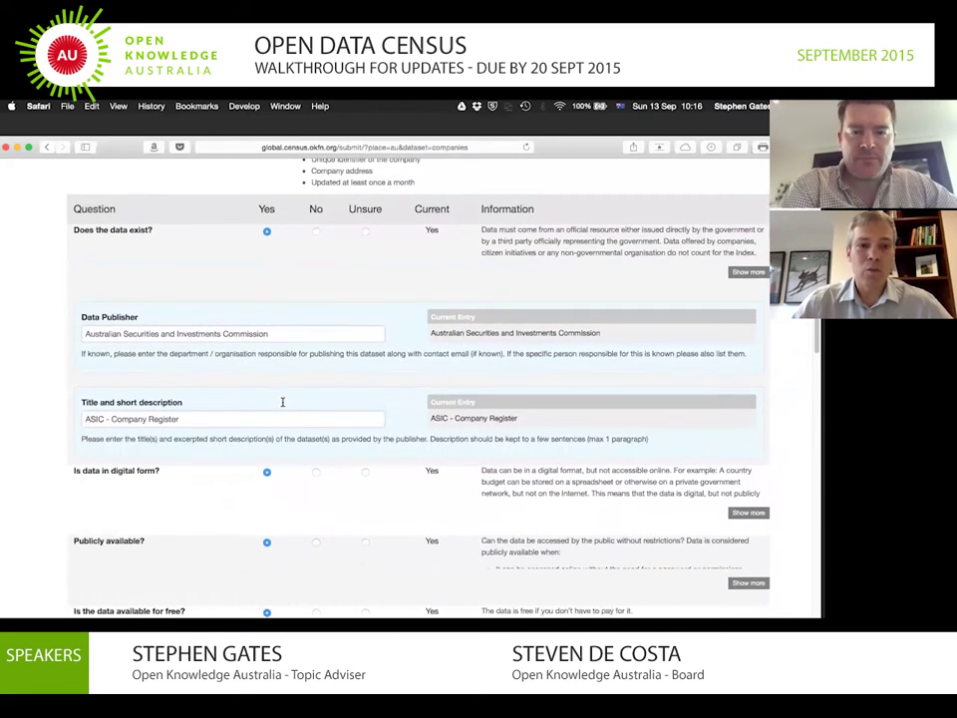
pyautogui.scroll(3, 282, 401)
pyautogui.scroll(-4, 282, 376)
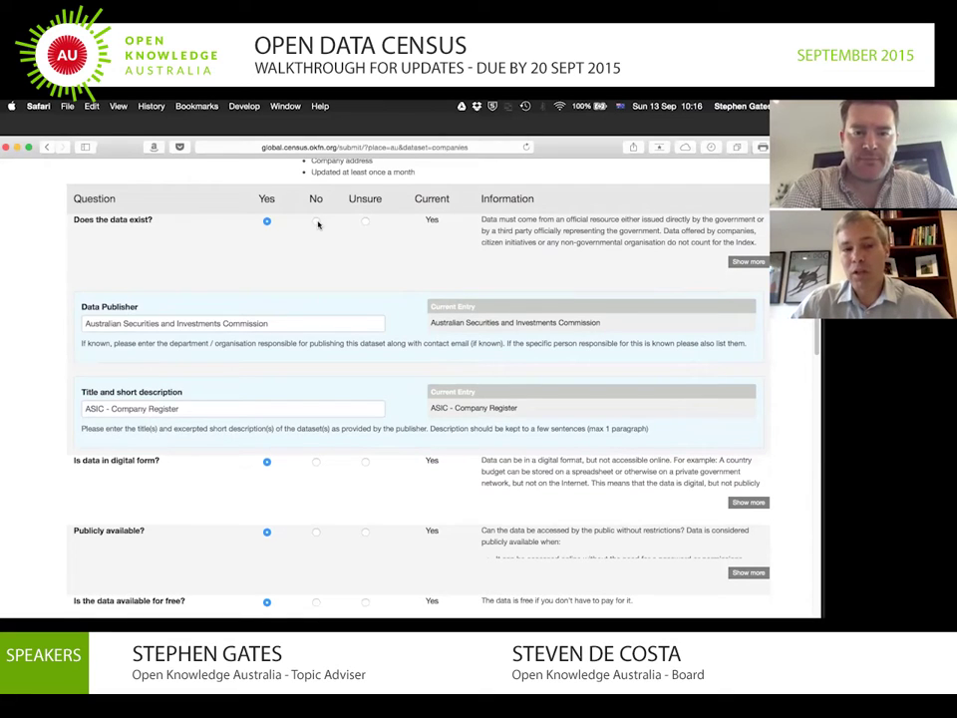
# Answer "Does the data exist?" with No, switch it back to Yes, and place the cursor in the Data Publisher field
pyautogui.click(316, 221)
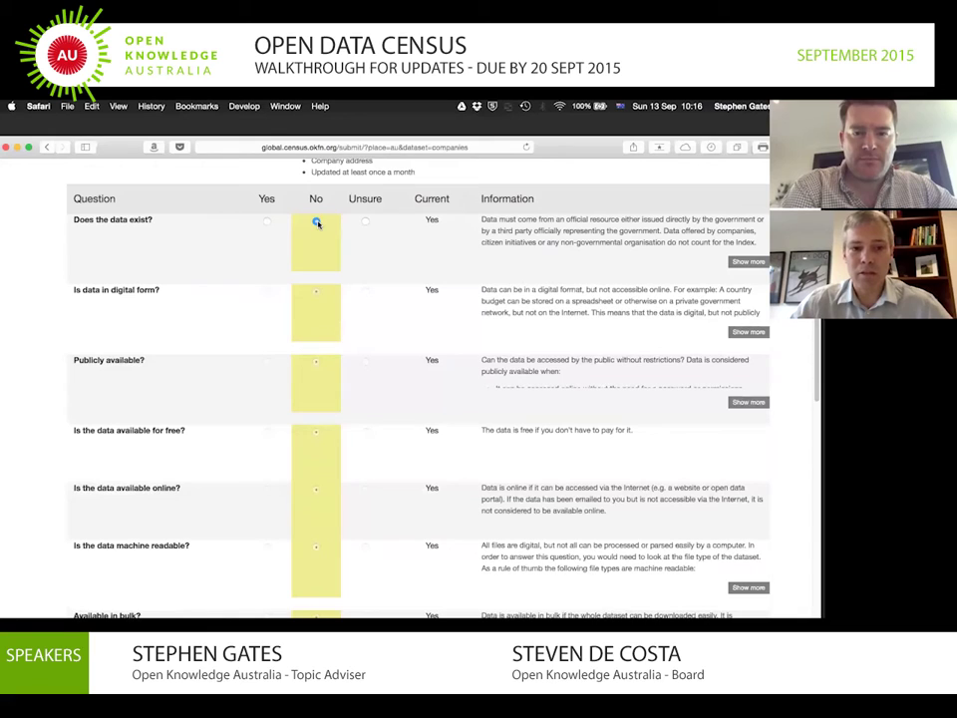
pyautogui.click(266, 222)
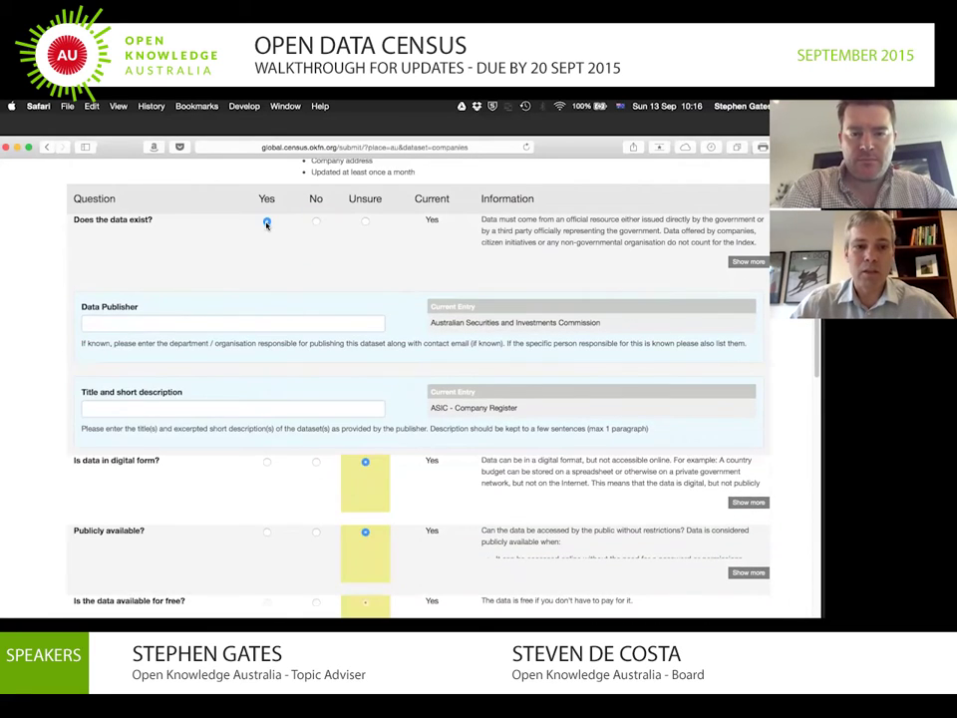
pyautogui.click(252, 322)
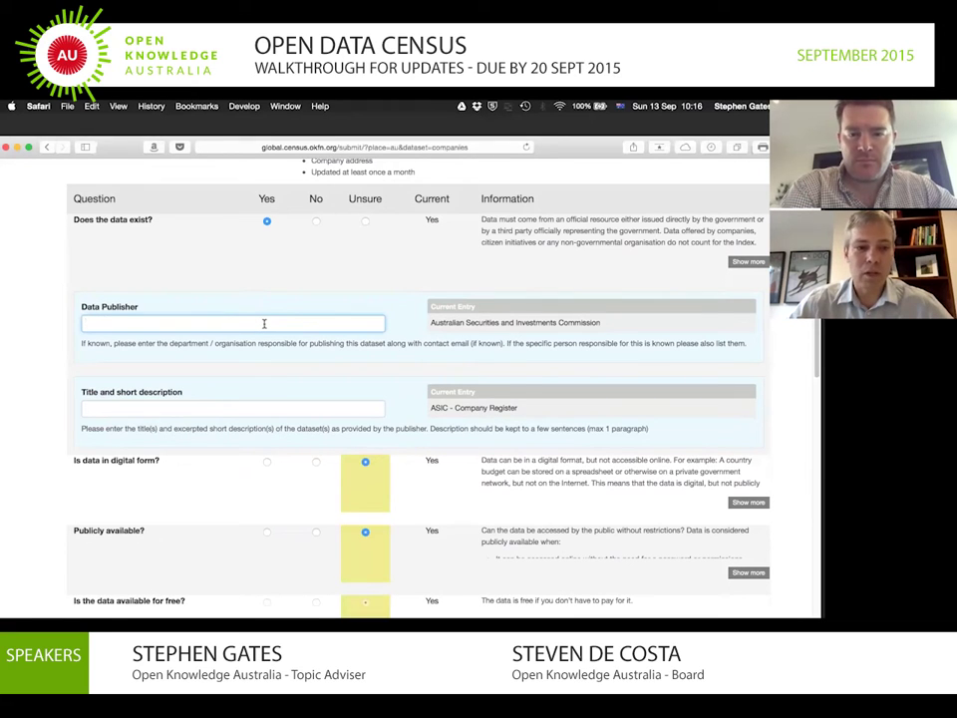
# Expand the guidance for "Is data in digital form?" and review the remaining questions, the comments and the anonymity and submission options
pyautogui.scroll(-5, 264, 323)
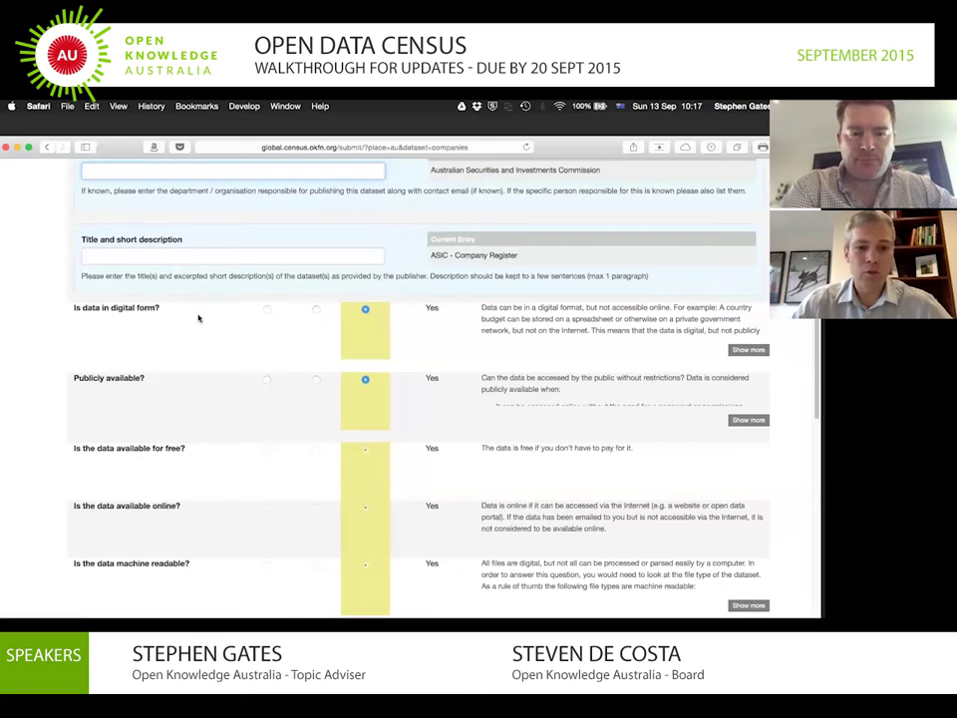
pyautogui.click(749, 349)
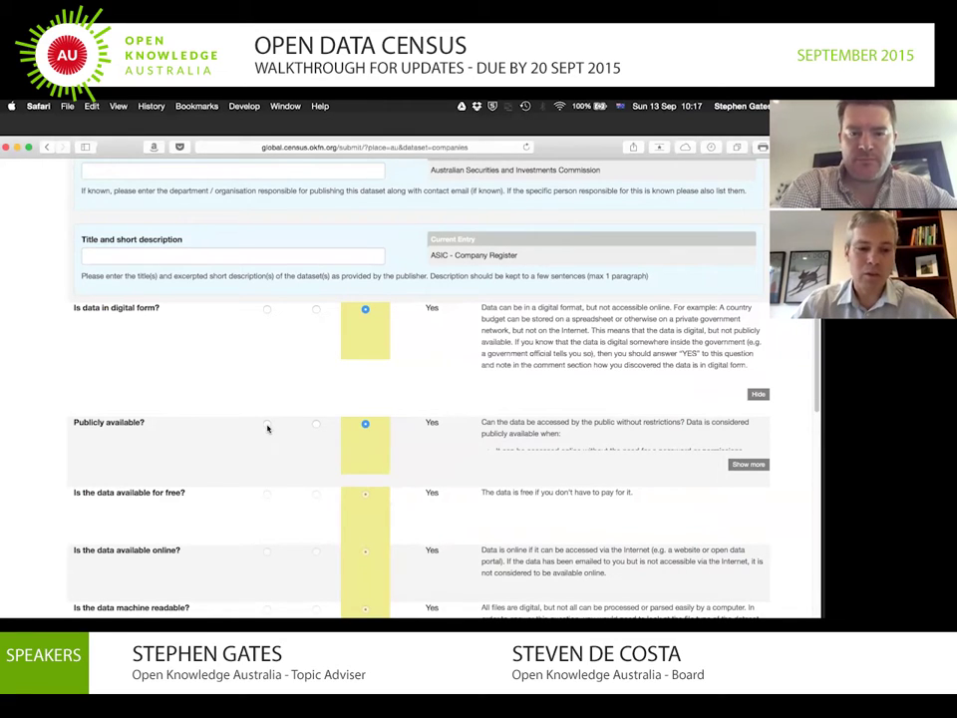
pyautogui.scroll(-2, 267, 429)
pyautogui.scroll(-3, 268, 428)
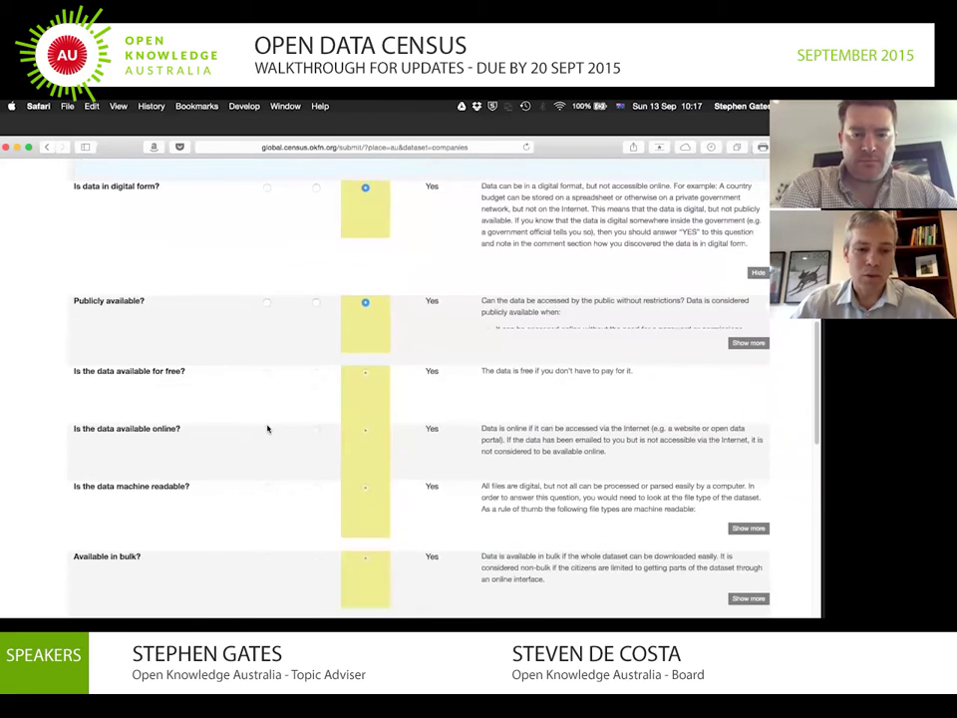
pyautogui.scroll(-3, 267, 428)
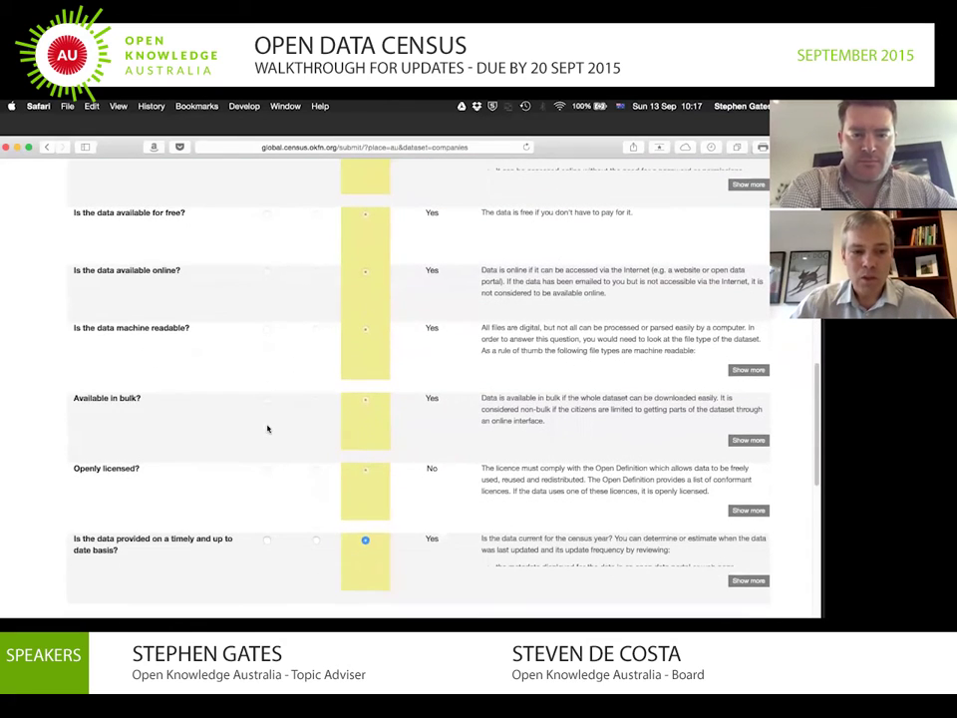
pyautogui.scroll(-1, 267, 429)
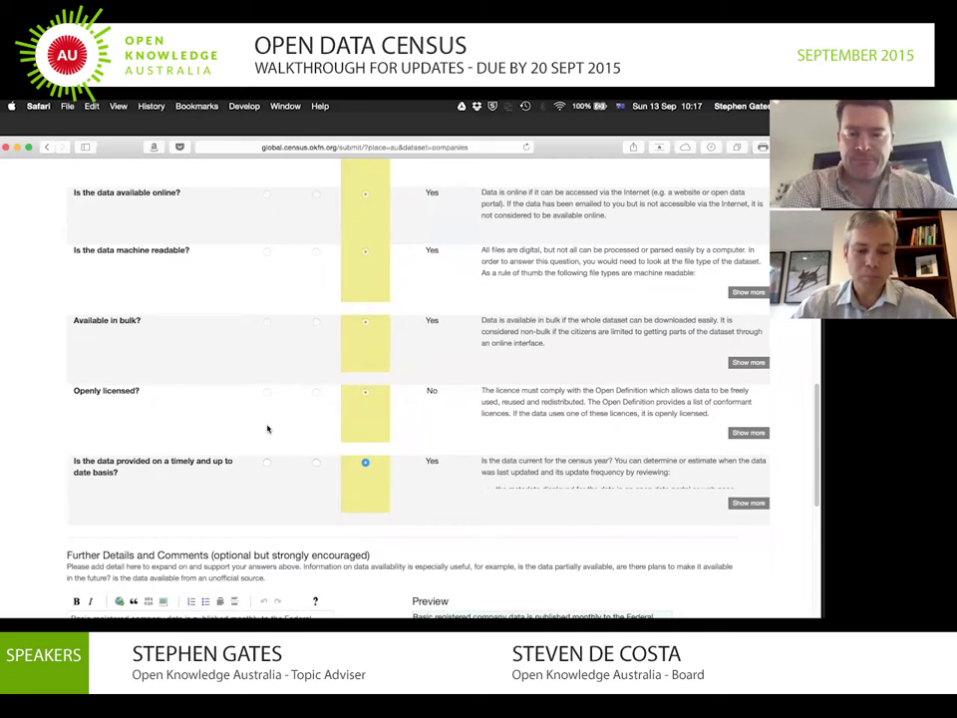
pyautogui.scroll(-5, 268, 428)
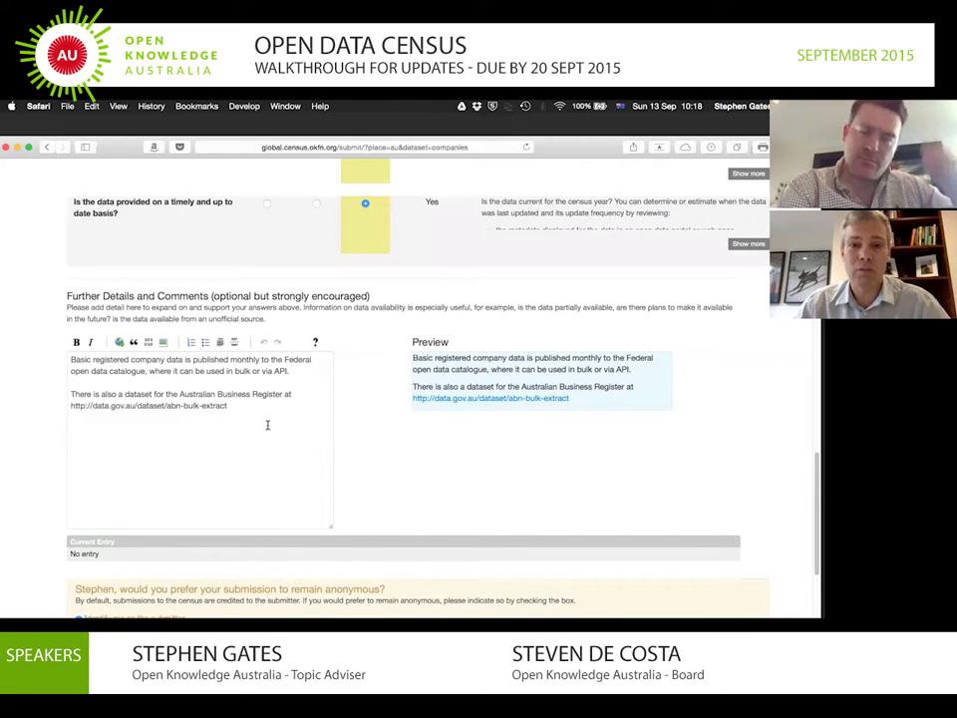
pyautogui.scroll(-3, 267, 425)
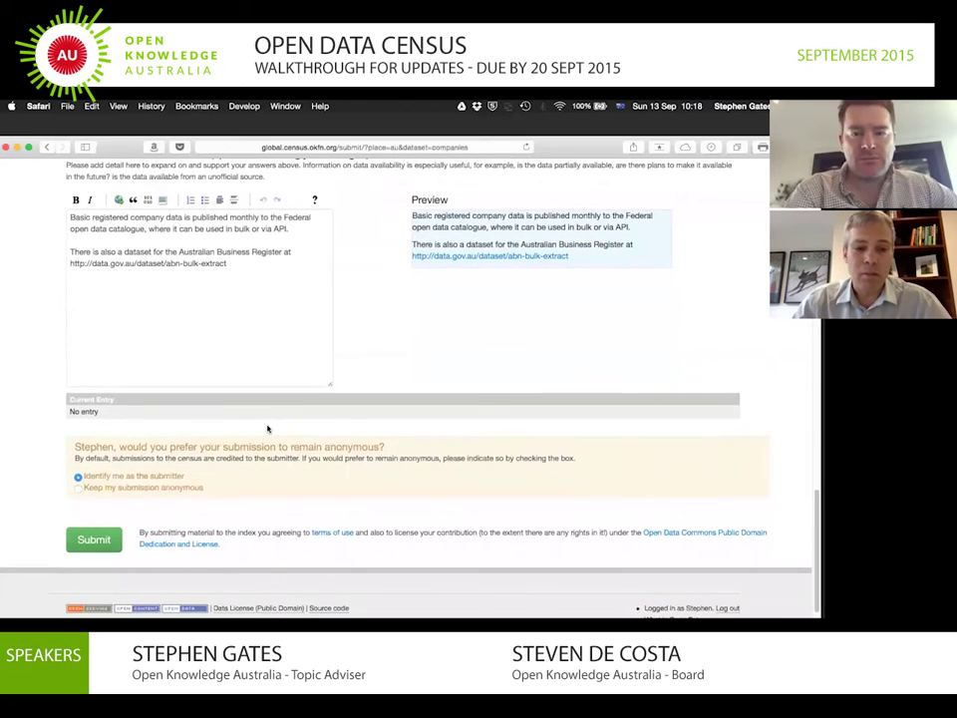
# Check the submission form's anonymity and licence terms, and look through the survey's changelog of recent submissions and entries
pyautogui.scroll(-1, 267, 427)
pyautogui.scroll(-1, 267, 428)
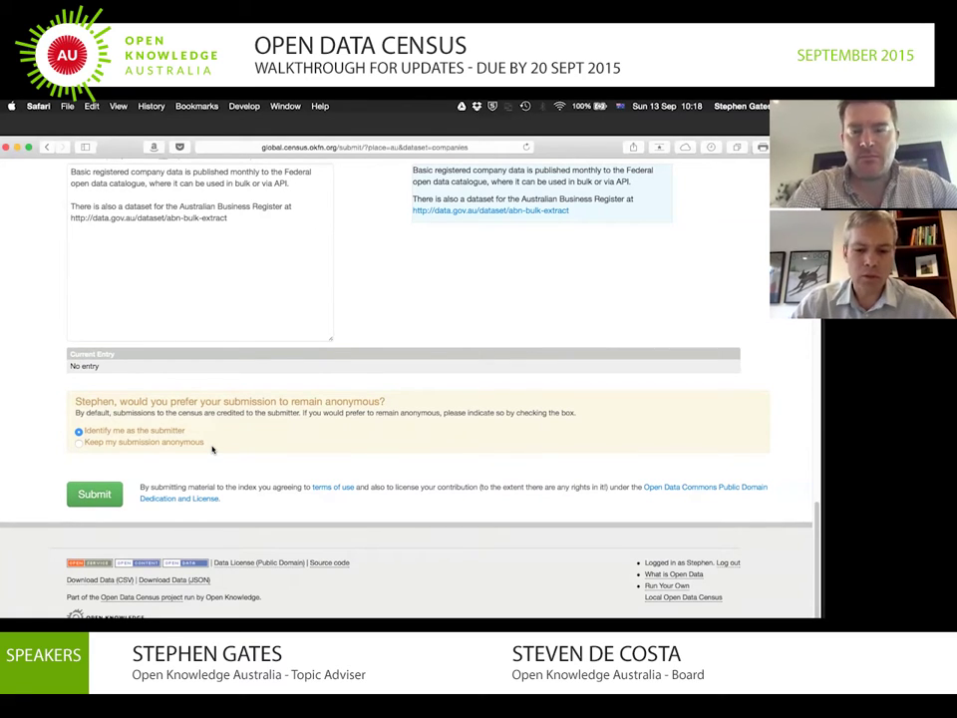
pyautogui.scroll(1, 211, 449)
pyautogui.scroll(15, 211, 449)
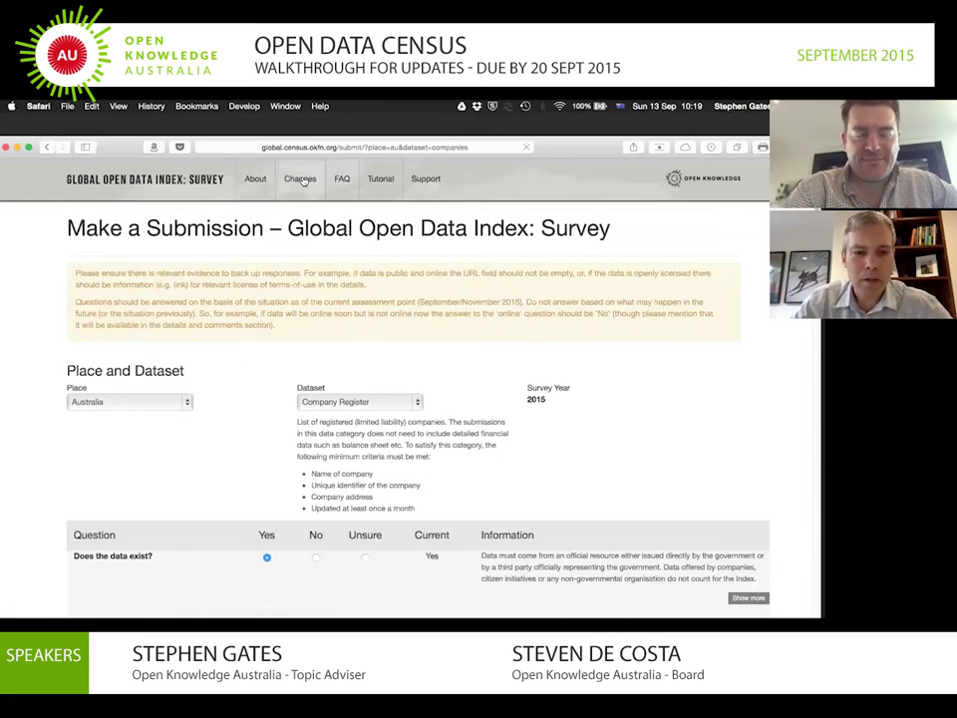
pyautogui.click(300, 178)
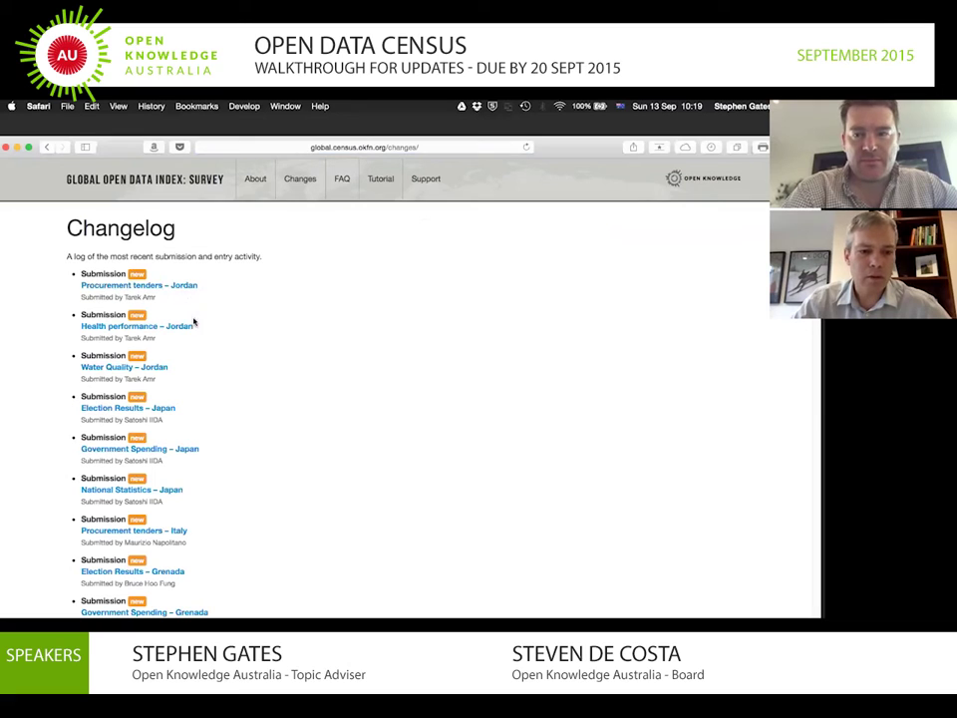
pyautogui.scroll(-1, 202, 367)
pyautogui.scroll(-6, 202, 367)
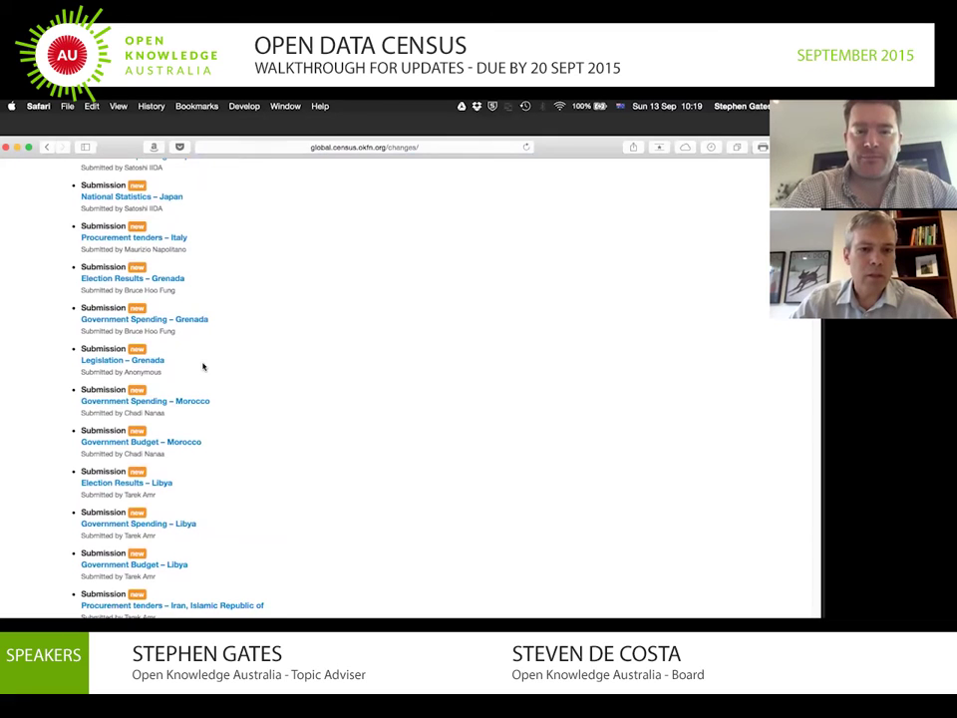
pyautogui.scroll(7, 202, 367)
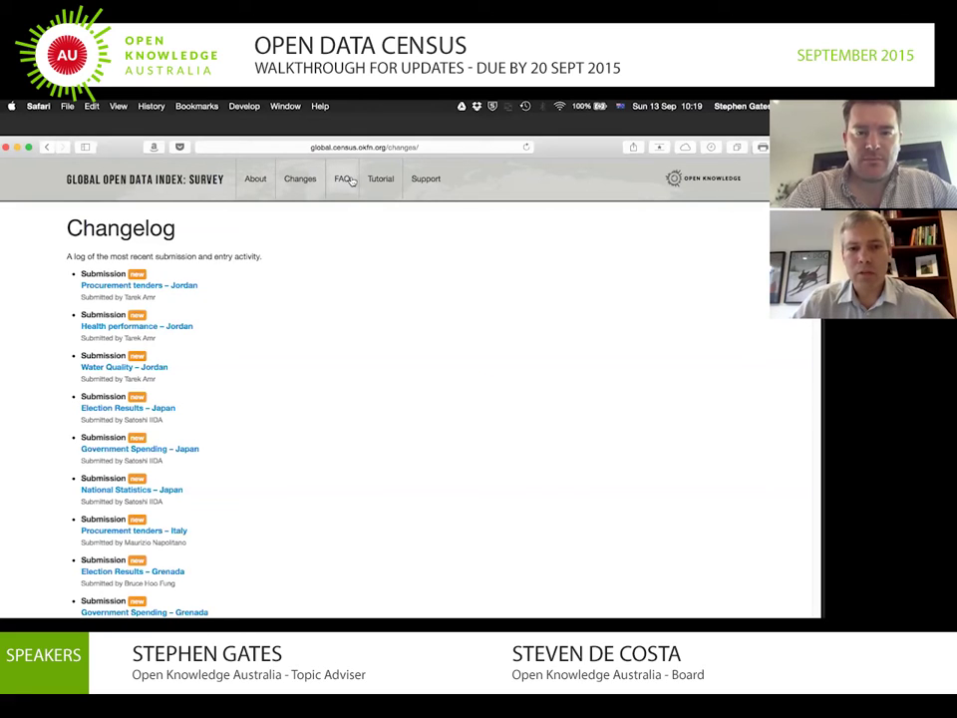
# Open the survey's support forum, filter it to the Global Open Data Index 2015 subcategory, and look through its discussion topics
pyautogui.click(426, 178)
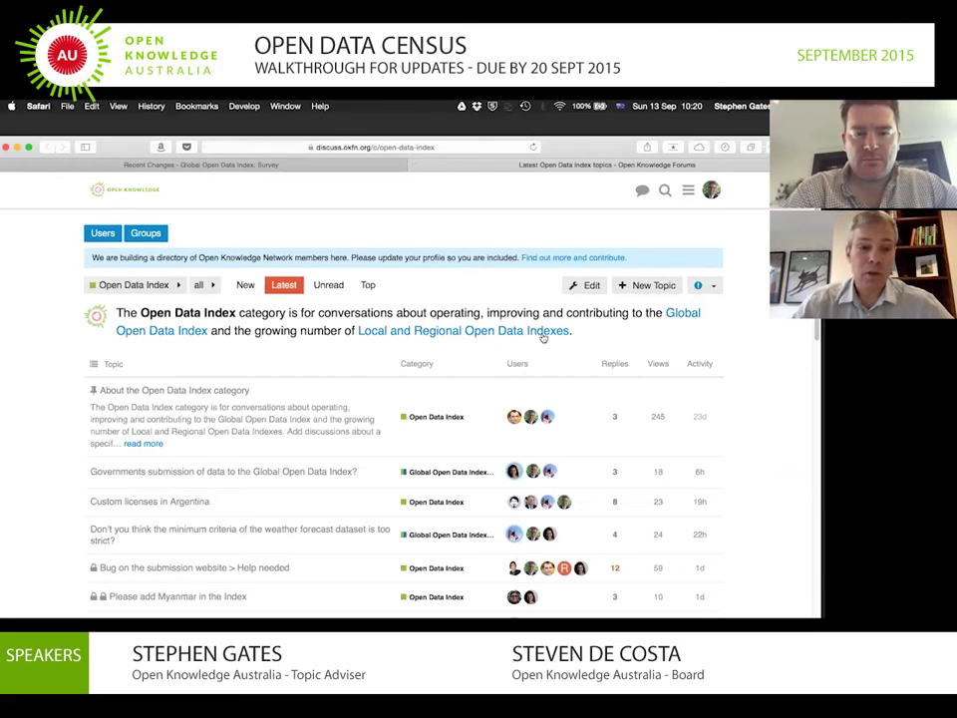
pyautogui.click(210, 285)
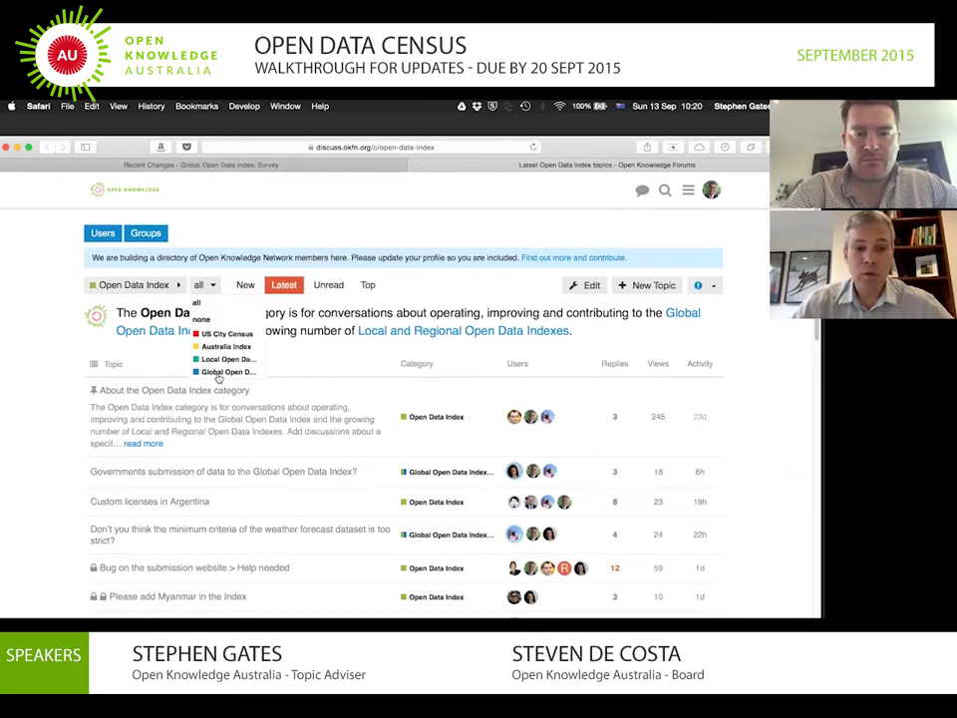
pyautogui.click(219, 372)
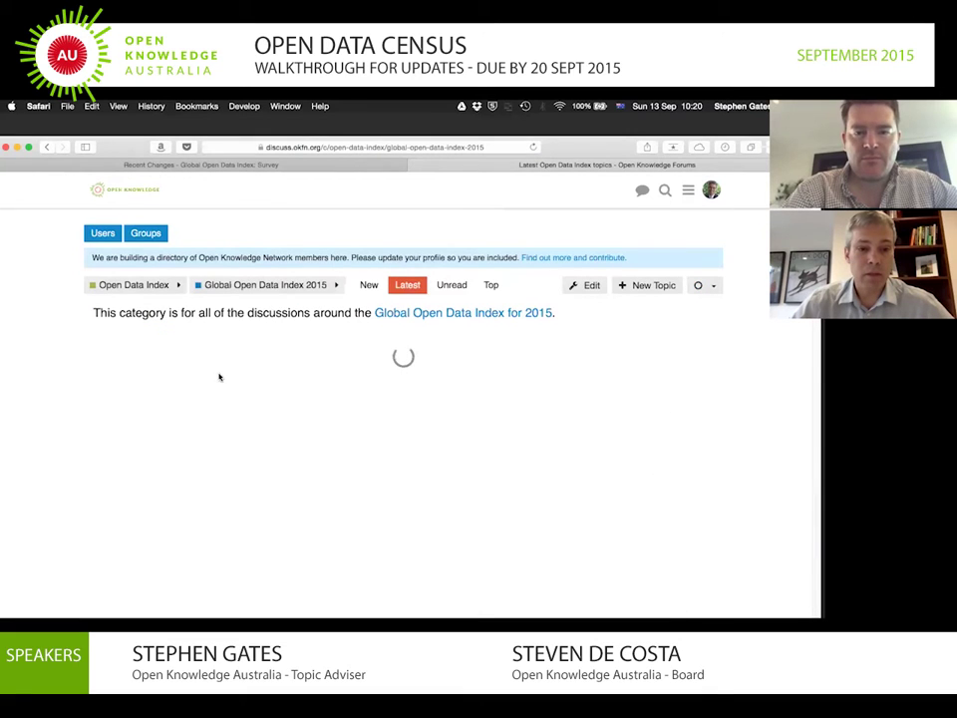
pyautogui.scroll(-3, 219, 375)
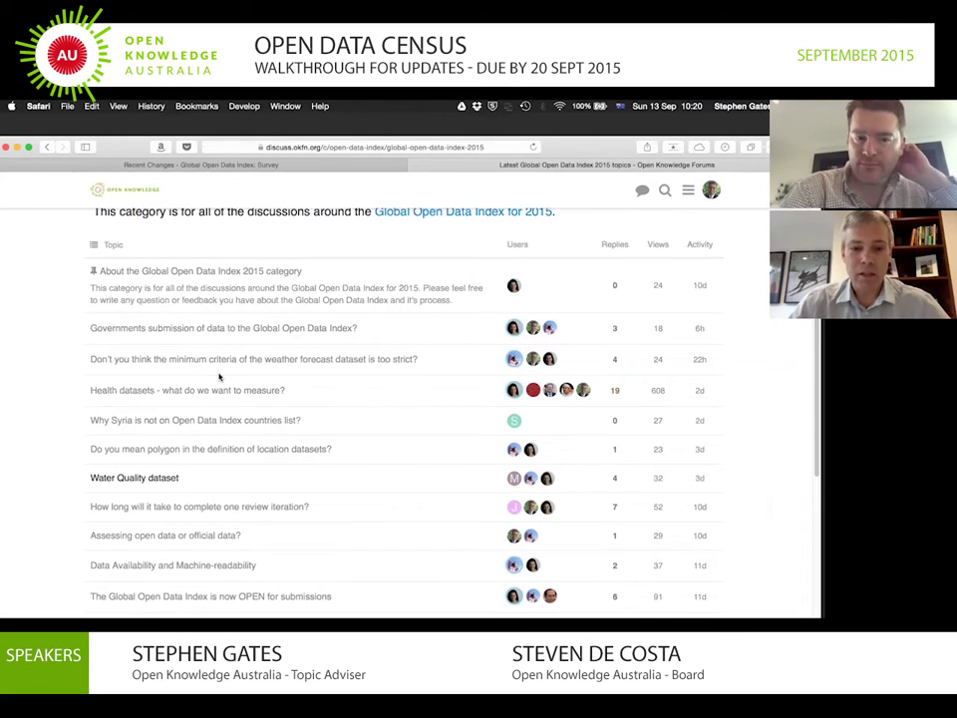
pyautogui.scroll(-6, 219, 375)
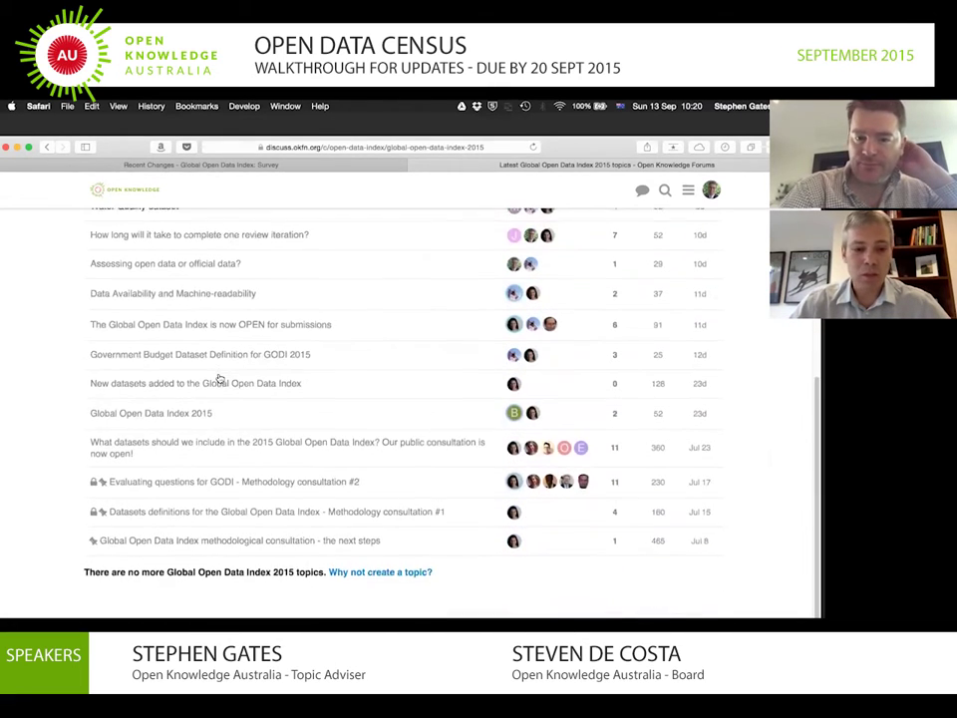
pyautogui.scroll(-1, 220, 379)
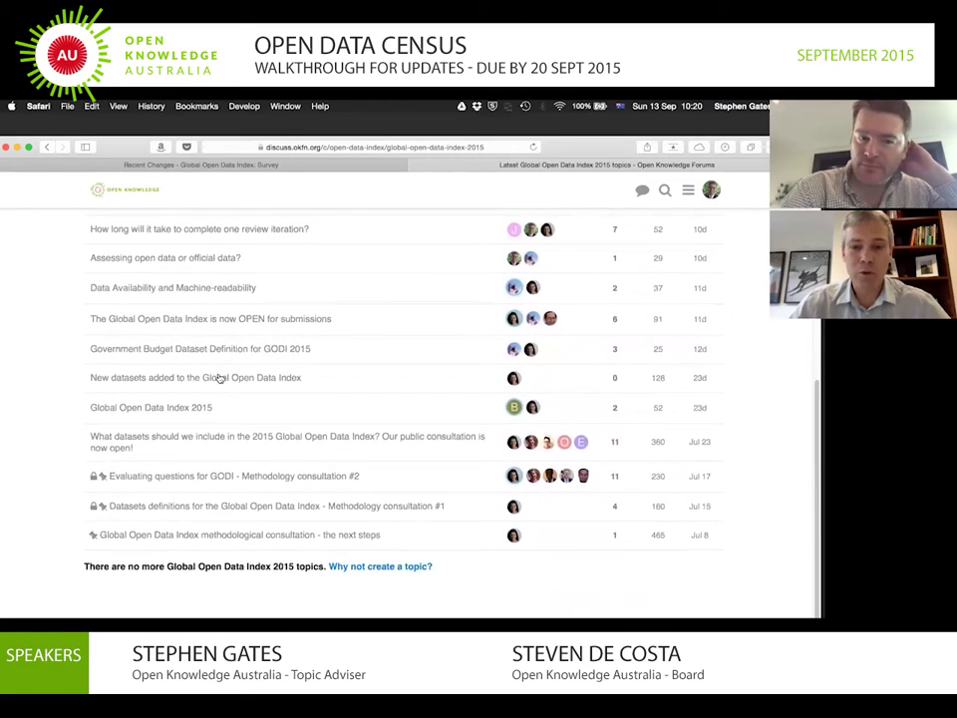
pyautogui.scroll(6, 219, 377)
pyautogui.scroll(-1, 220, 378)
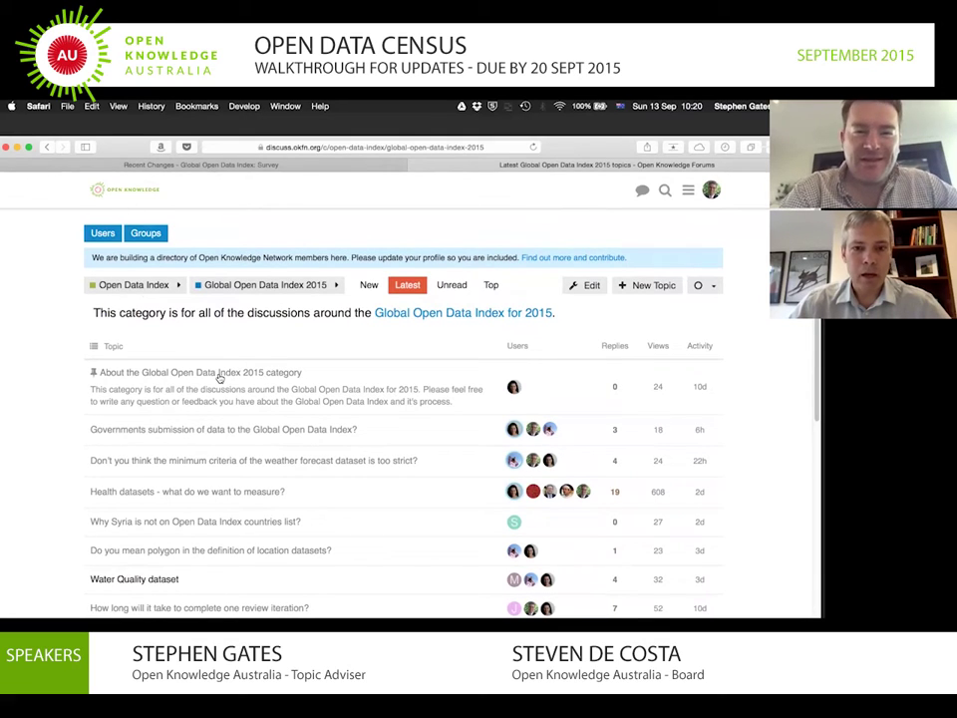
# Examine the forum's groups and badges, from local groups to community badges, and return to the Global Open Data Index 2015 topics
pyautogui.click(150, 236)
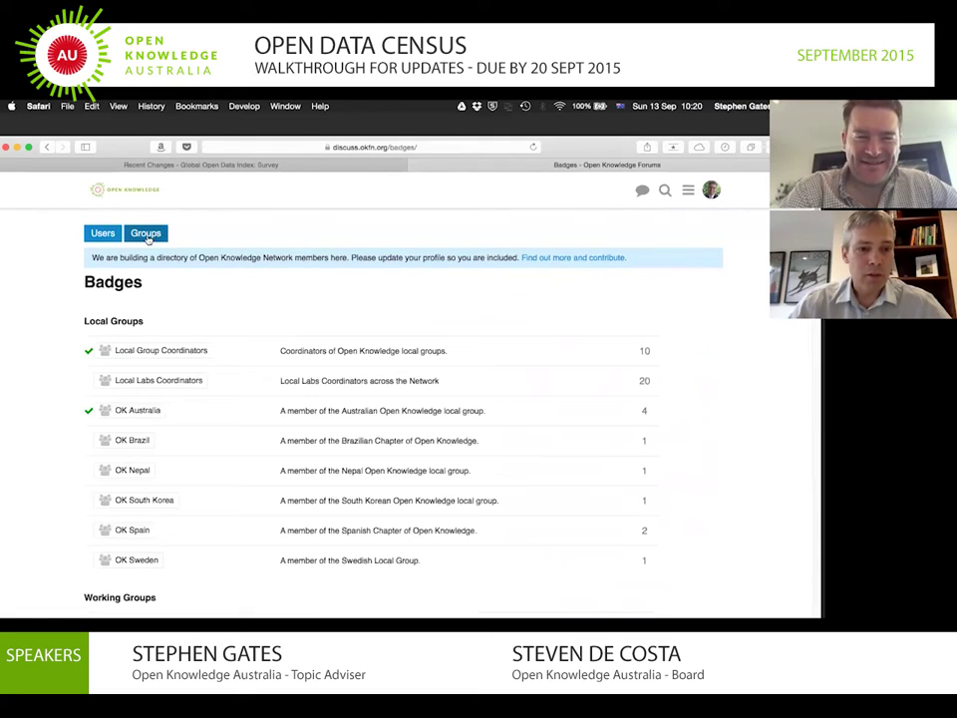
pyautogui.scroll(-2, 60, 306)
pyautogui.scroll(-2, 58, 307)
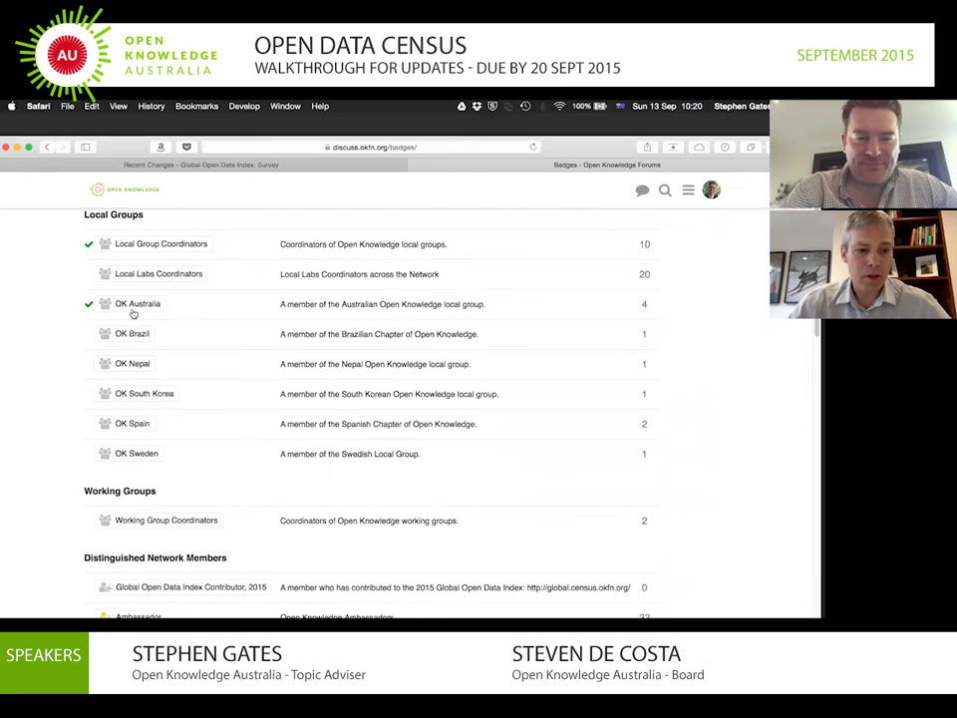
pyautogui.scroll(-10, 132, 313)
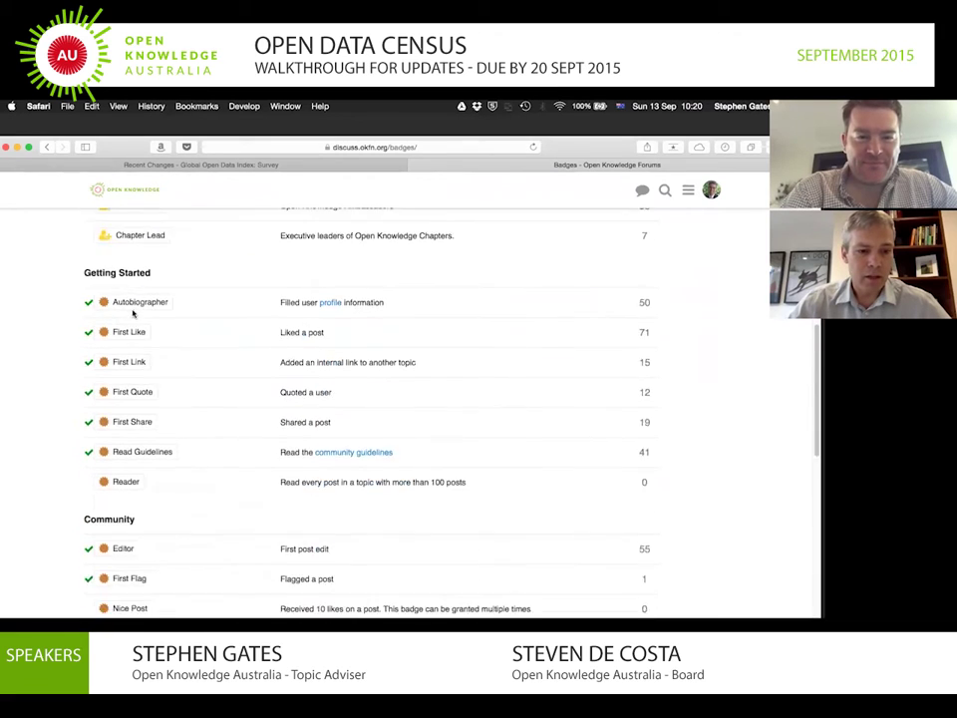
pyautogui.scroll(-6, 132, 313)
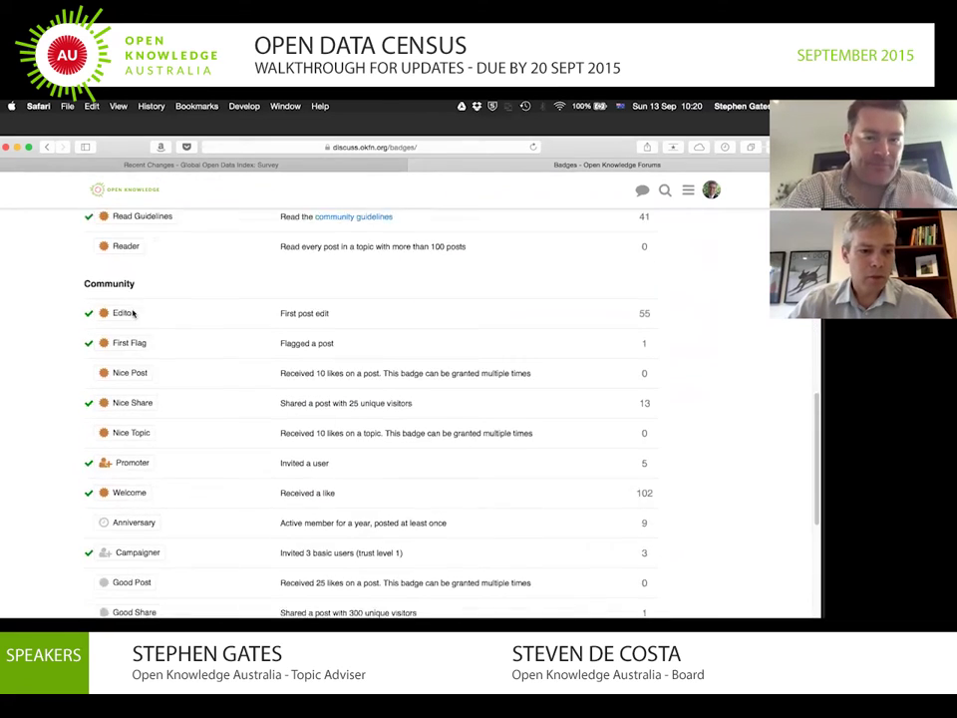
pyautogui.scroll(-1, 132, 313)
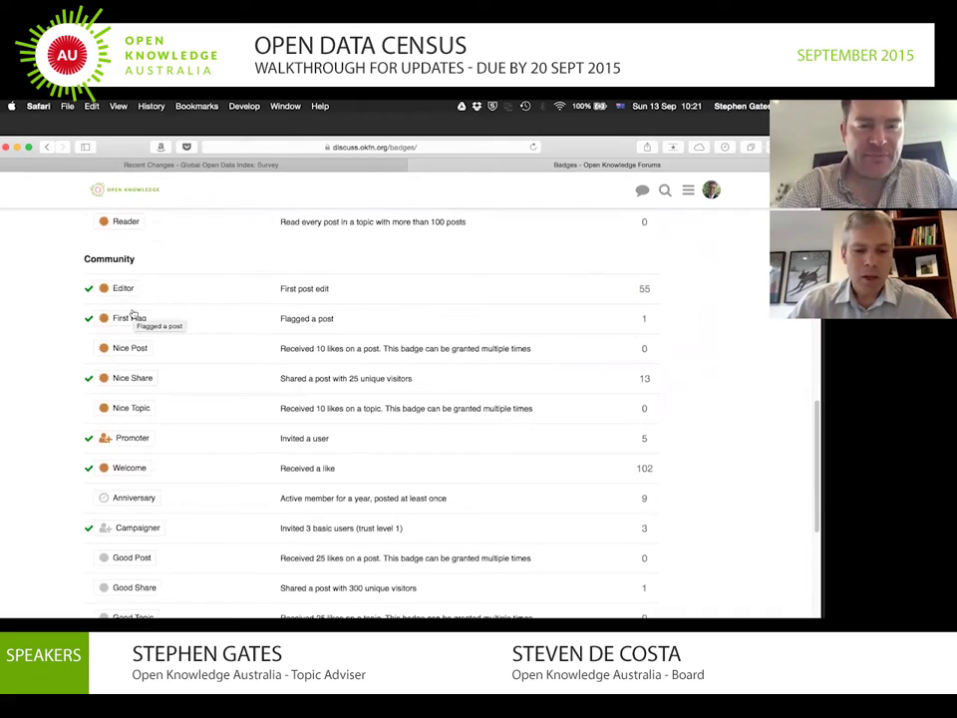
pyautogui.scroll(1, 132, 313)
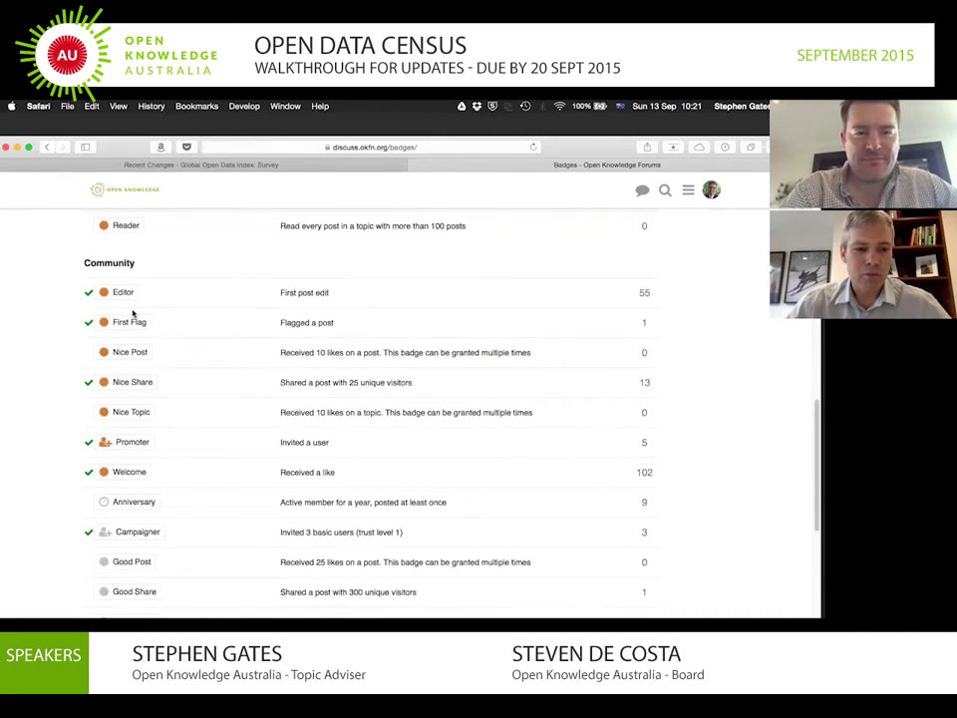
pyautogui.scroll(15, 132, 313)
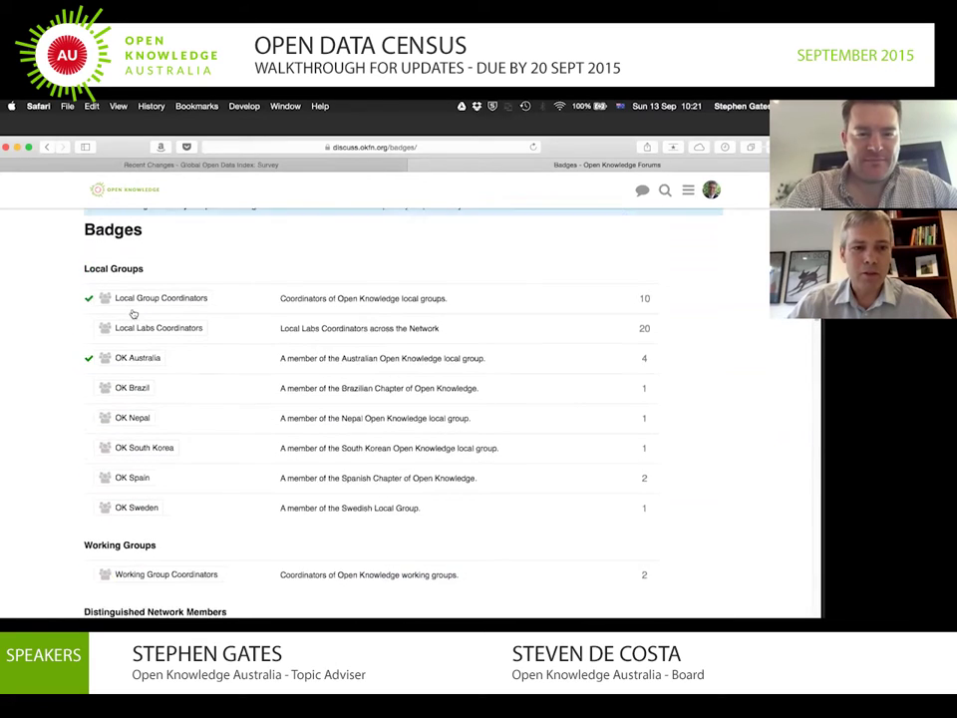
pyautogui.scroll(2, 133, 313)
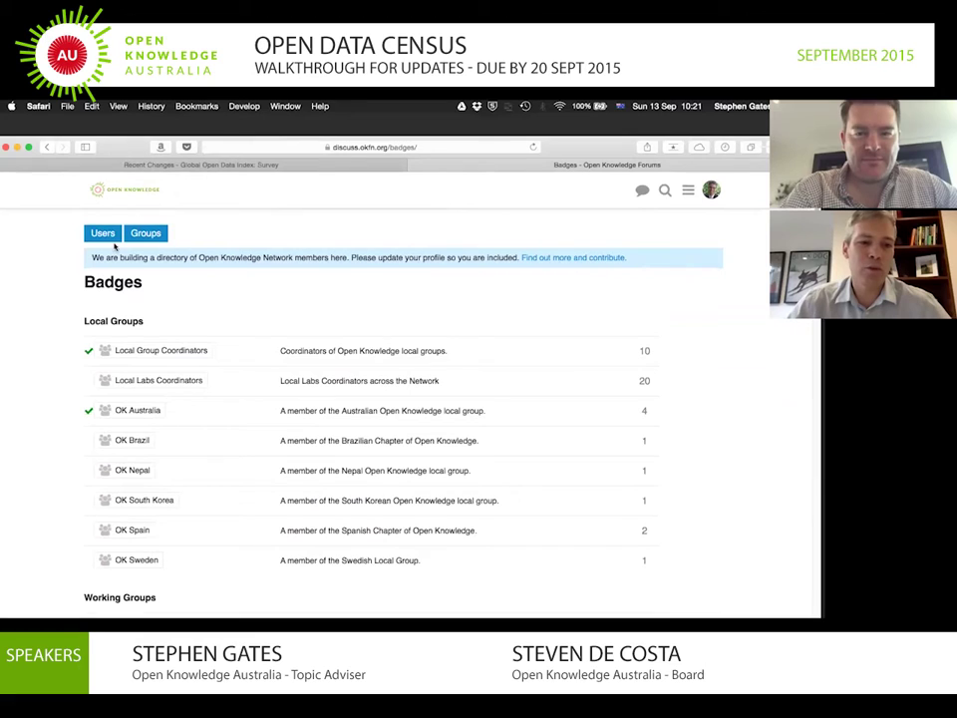
pyautogui.hscroll(-5, 117, 239)
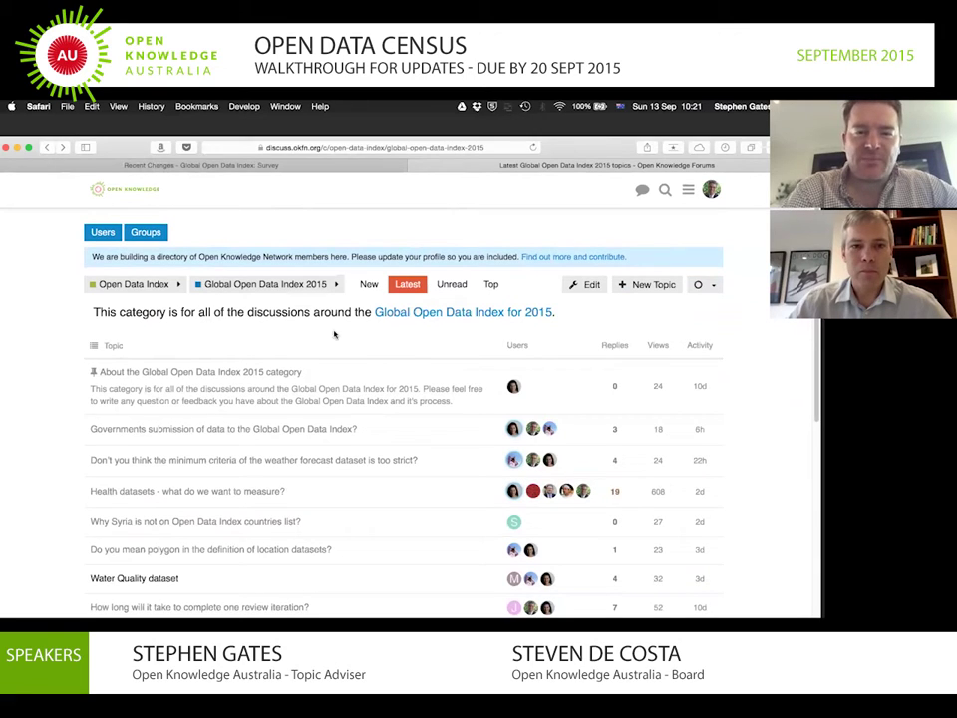
# Return to the survey overview and reopen the update submission form for Australia's Company Register dataset
pyautogui.click(291, 165)
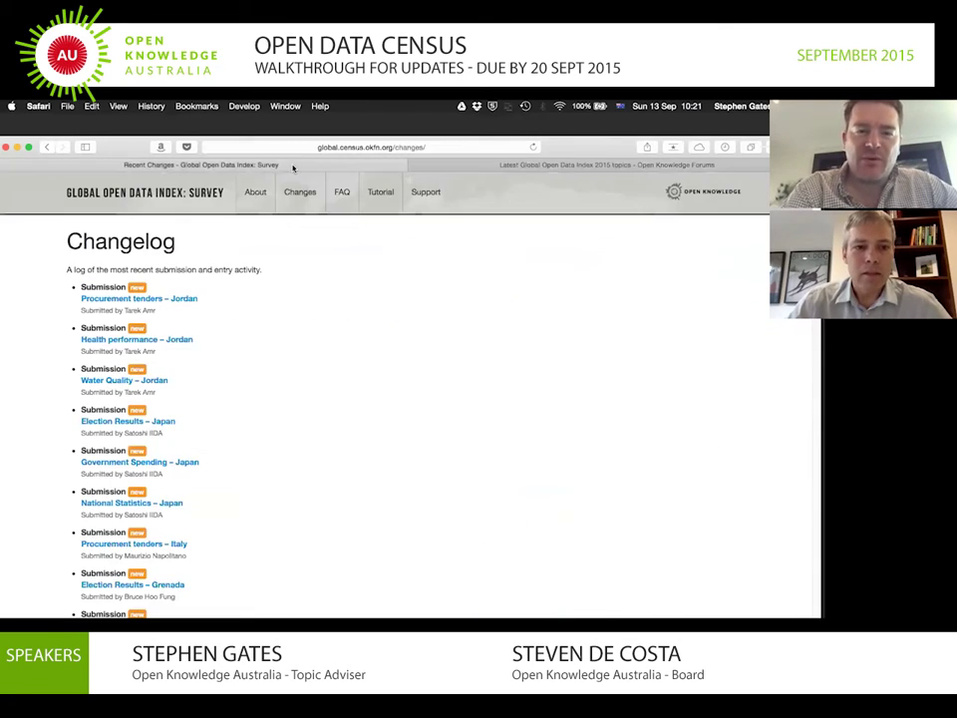
pyautogui.click(200, 197)
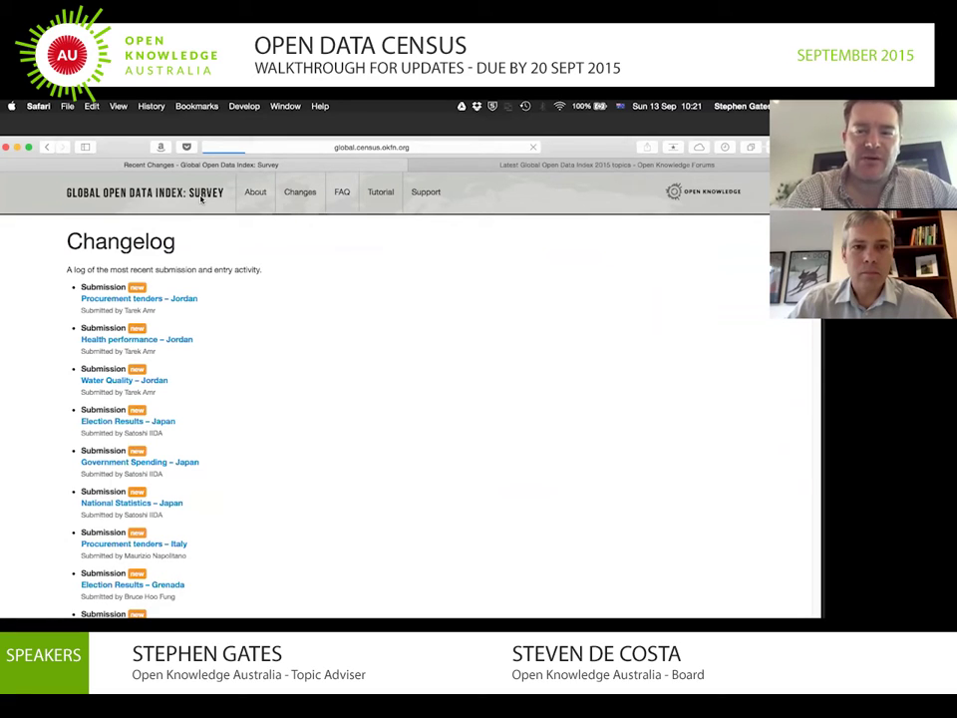
pyautogui.click(200, 197)
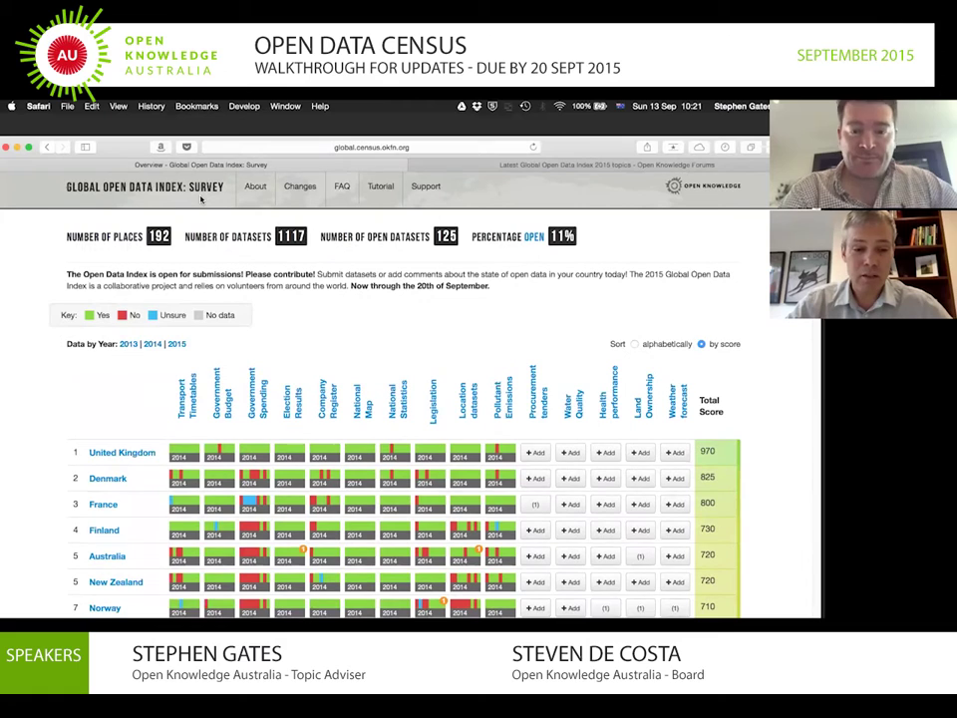
pyautogui.scroll(-2, 205, 200)
pyautogui.scroll(-3, 205, 200)
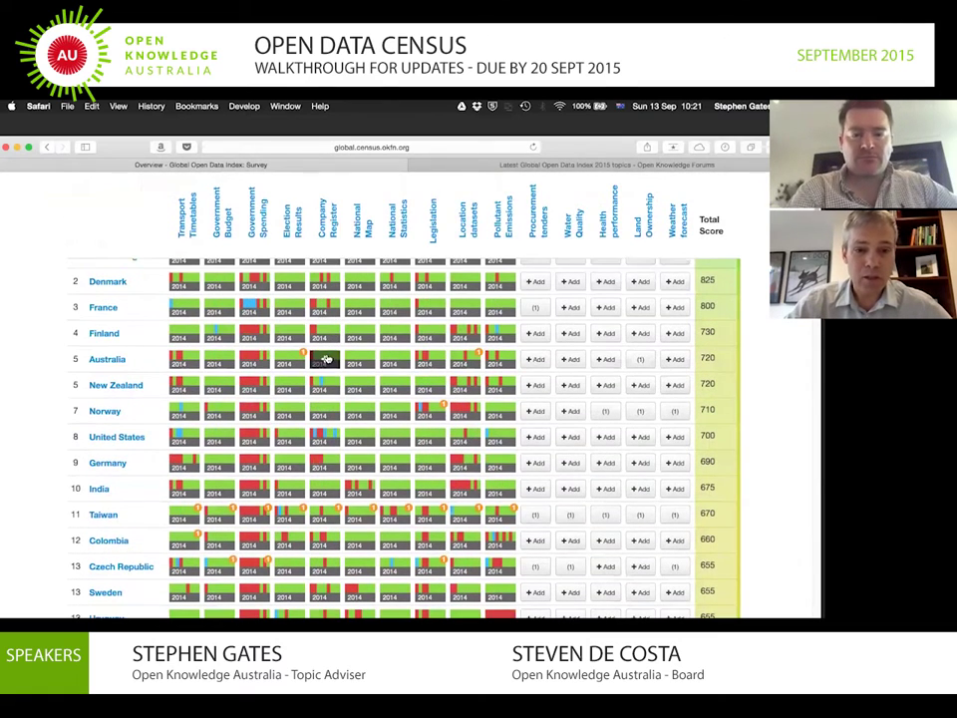
pyautogui.click(332, 364)
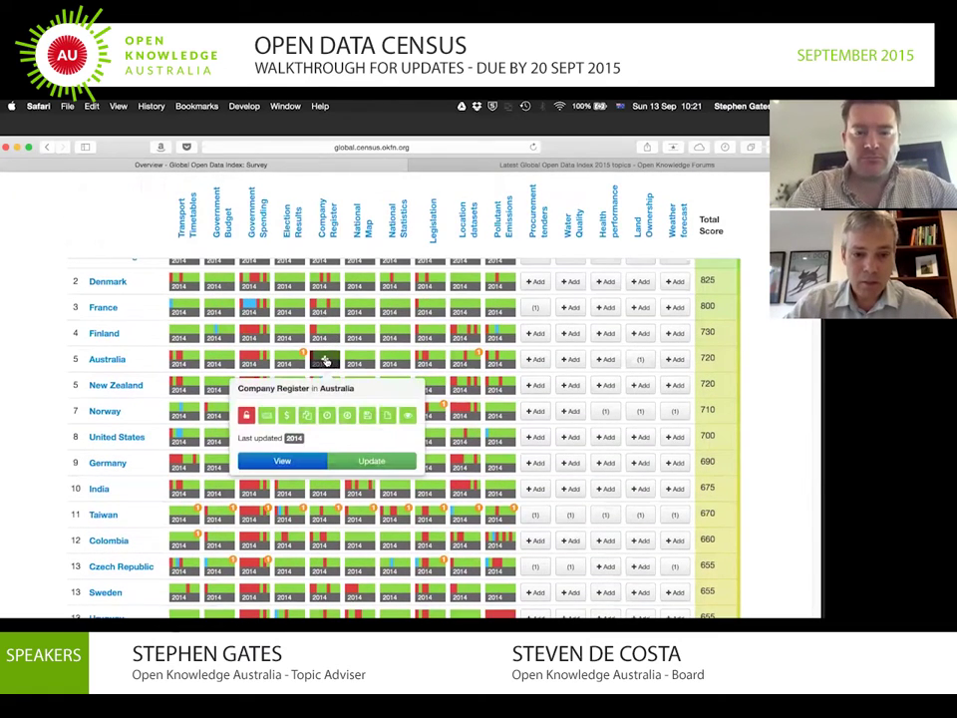
pyautogui.click(394, 465)
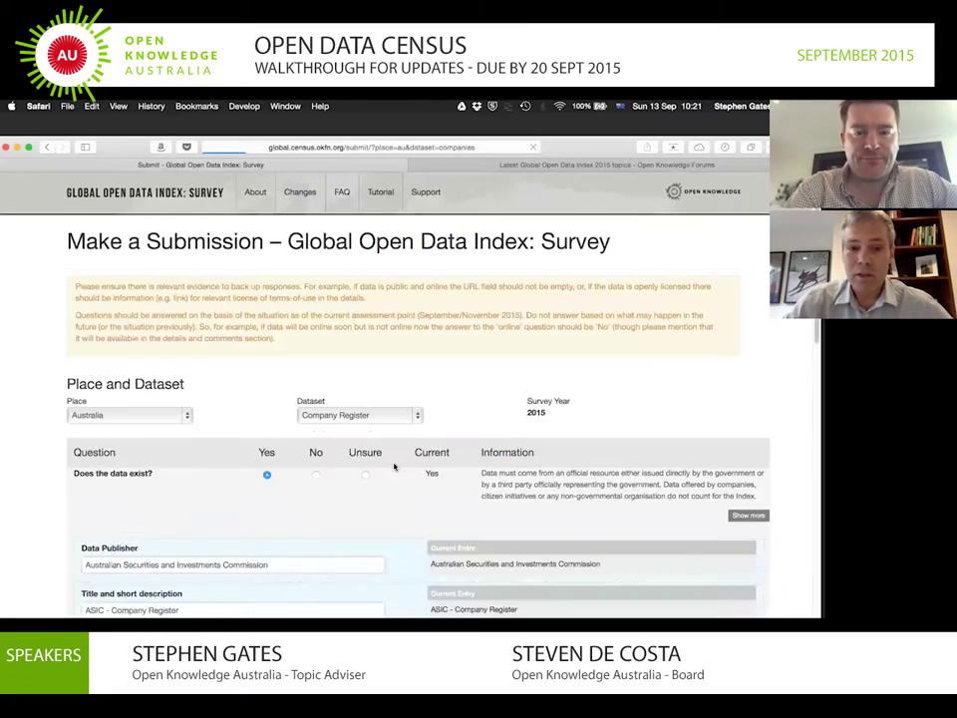
# Review the Company Register form's criteria and prefilled answers, and expand the guidance on whether data is provided on a timely and up to date basis
pyautogui.scroll(-5, 466, 434)
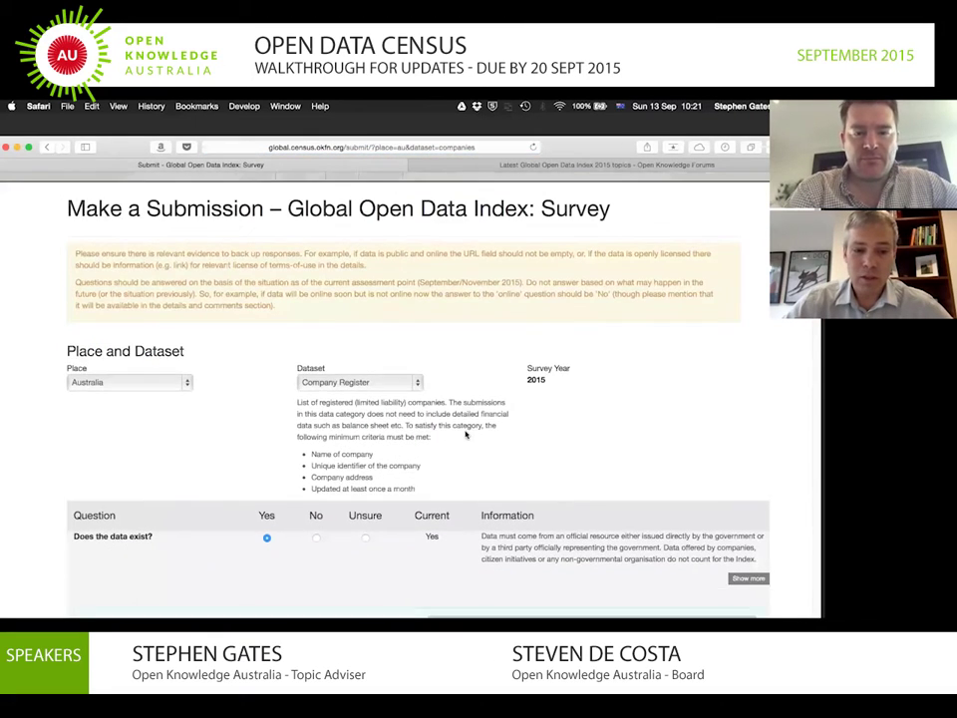
pyautogui.scroll(-6, 266, 389)
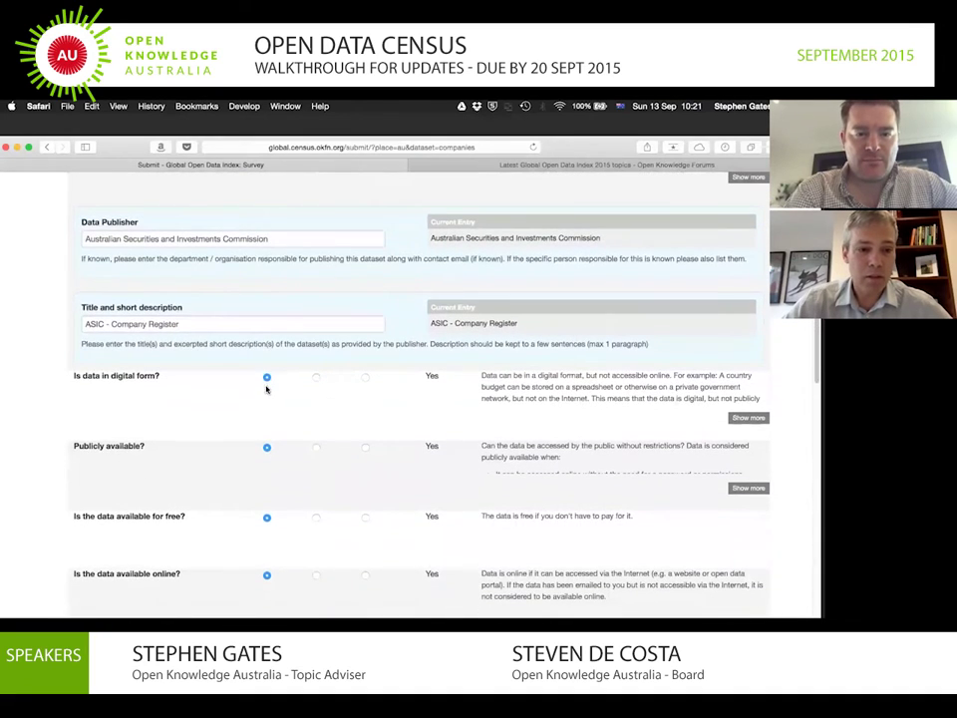
pyautogui.scroll(-3, 207, 326)
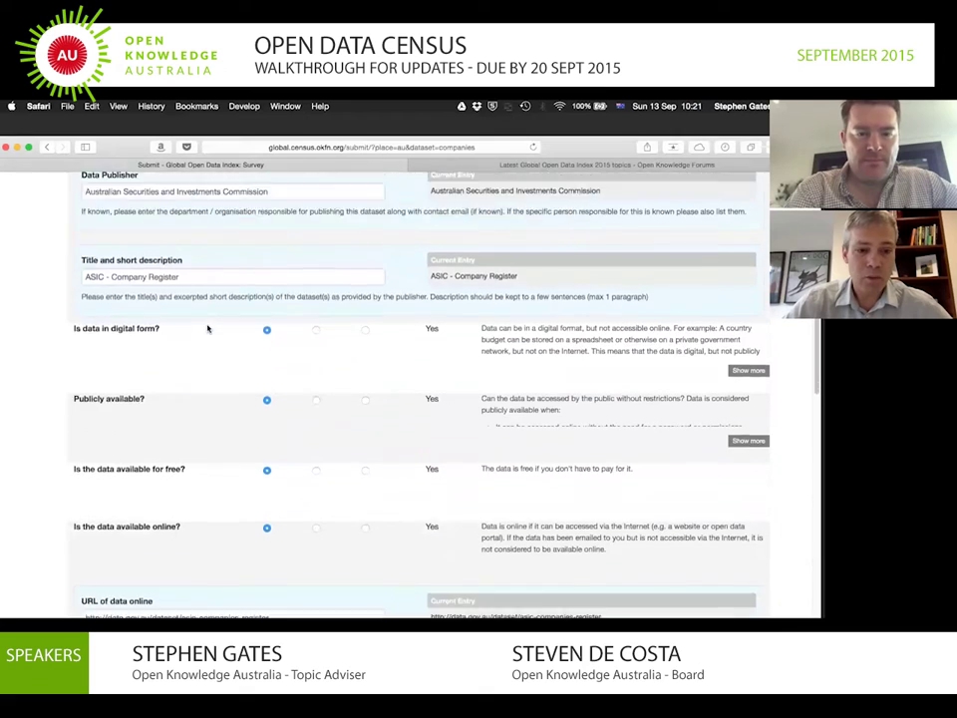
pyautogui.scroll(-5, 267, 327)
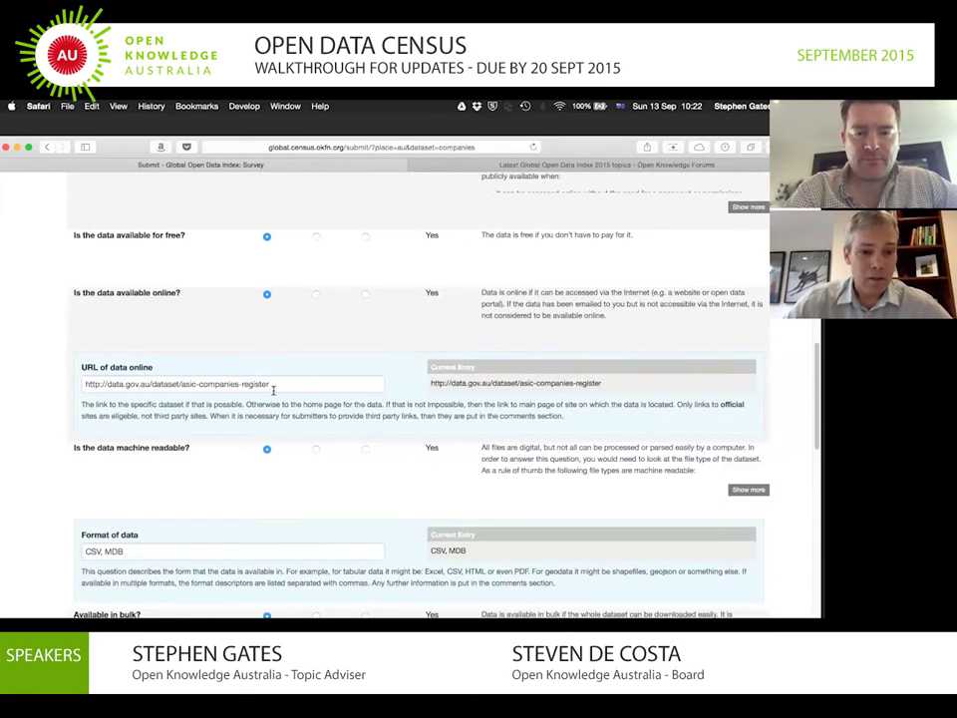
pyautogui.scroll(-3, 273, 392)
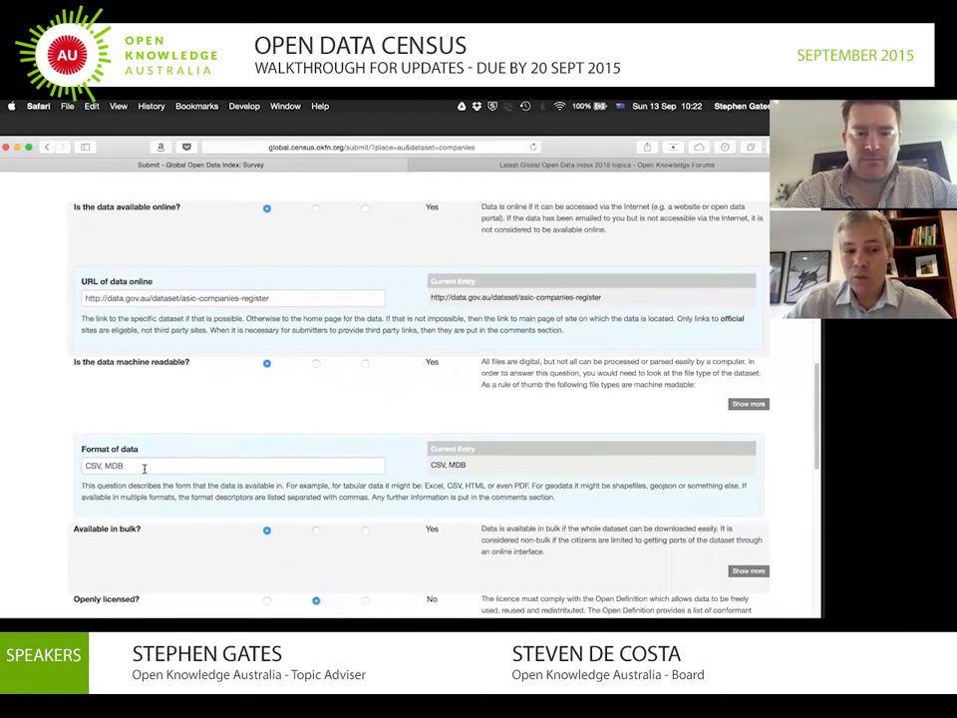
pyautogui.scroll(-5, 145, 468)
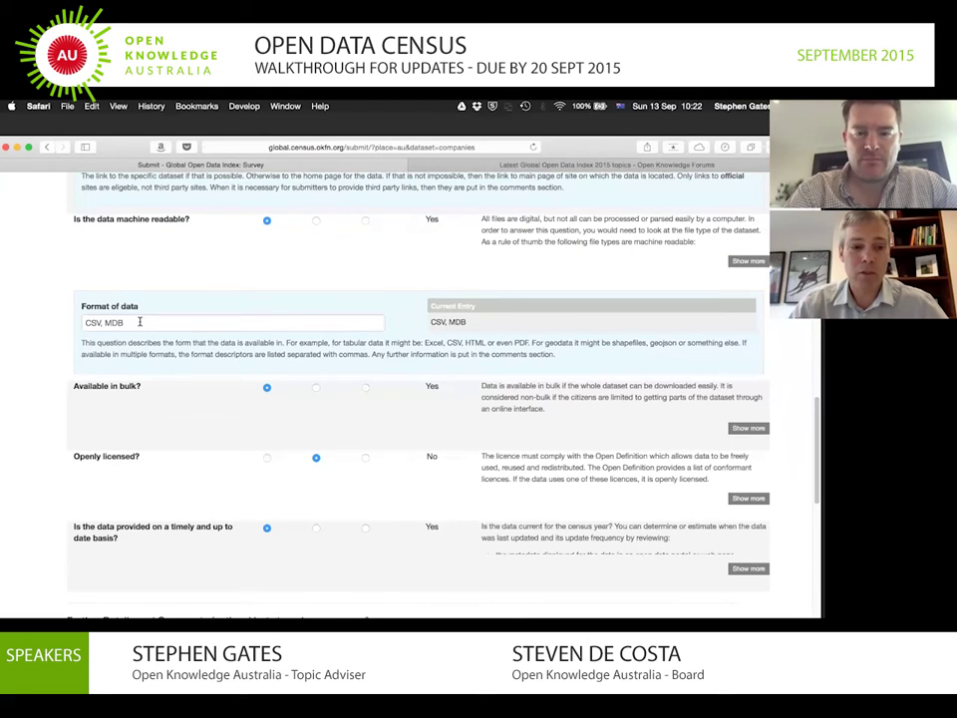
pyautogui.scroll(-5, 139, 321)
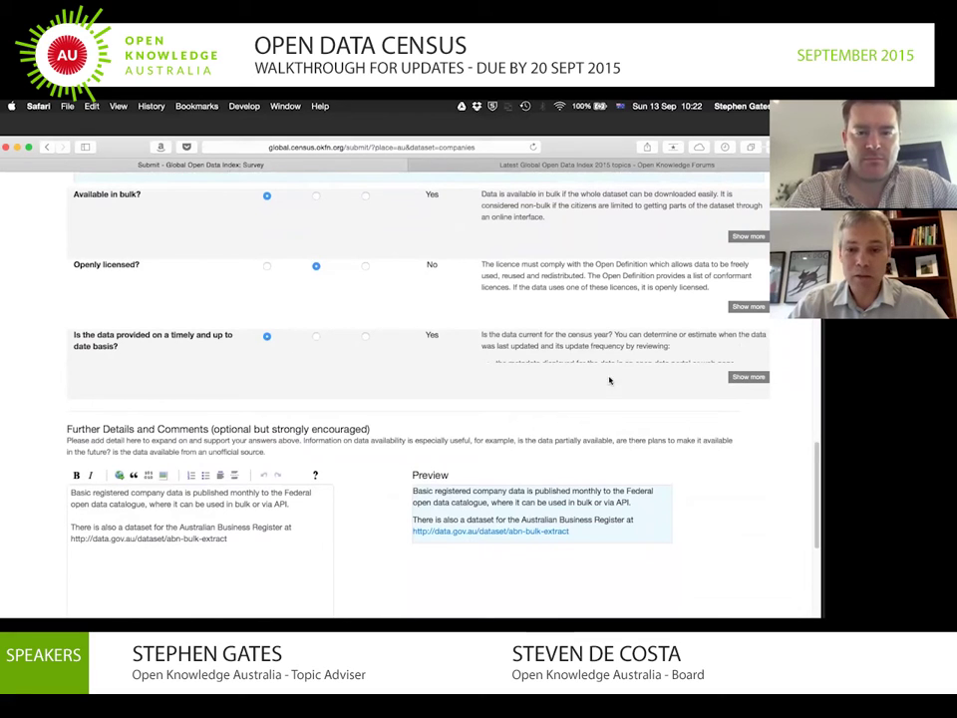
pyautogui.click(747, 376)
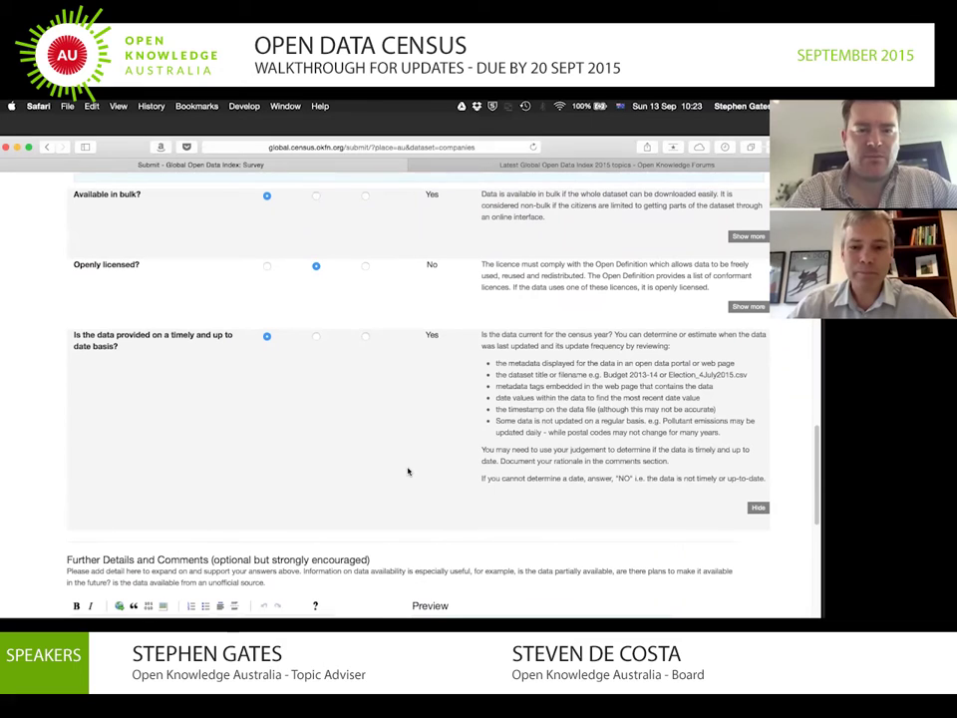
# Review the Company Register form's comments and submission options, and return to the survey overview to view the country ranking
pyautogui.scroll(-10, 408, 468)
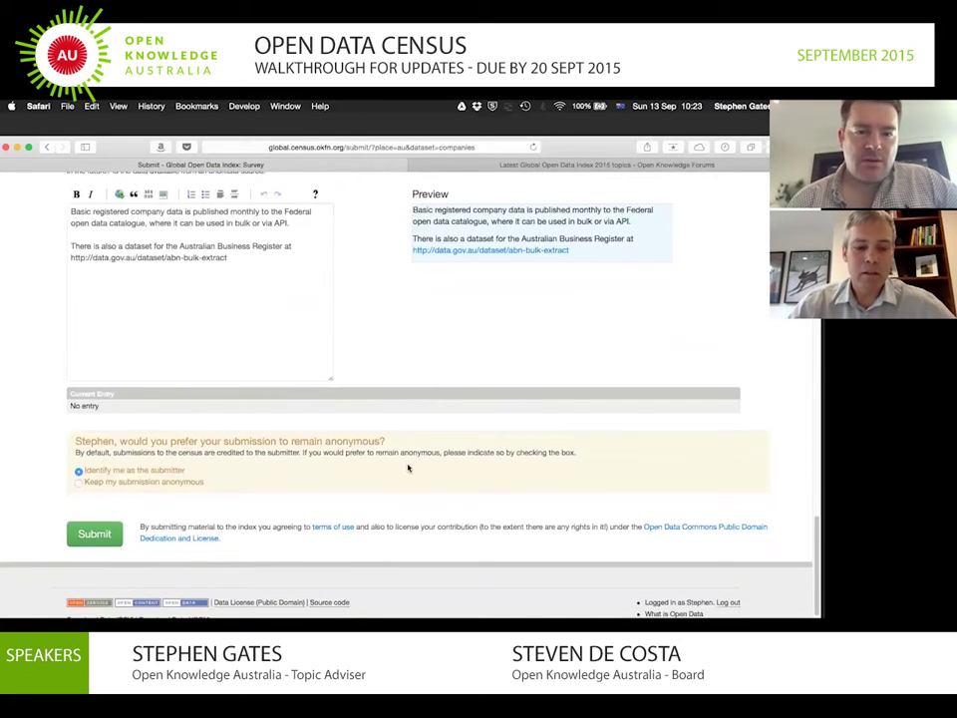
pyautogui.scroll(15, 407, 469)
pyautogui.scroll(10, 408, 468)
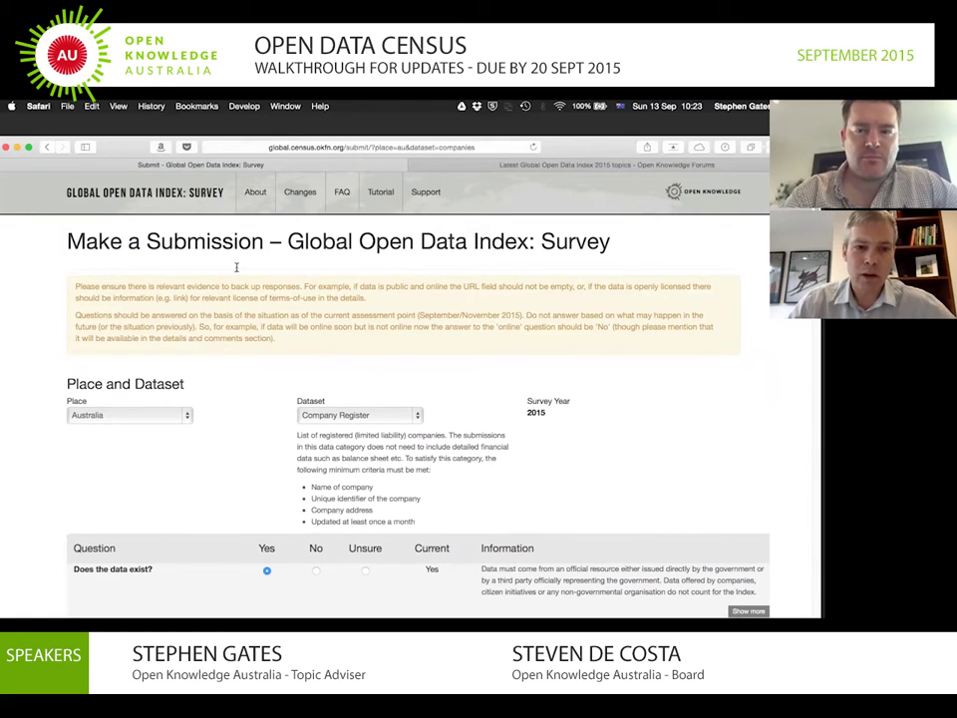
pyautogui.click(190, 201)
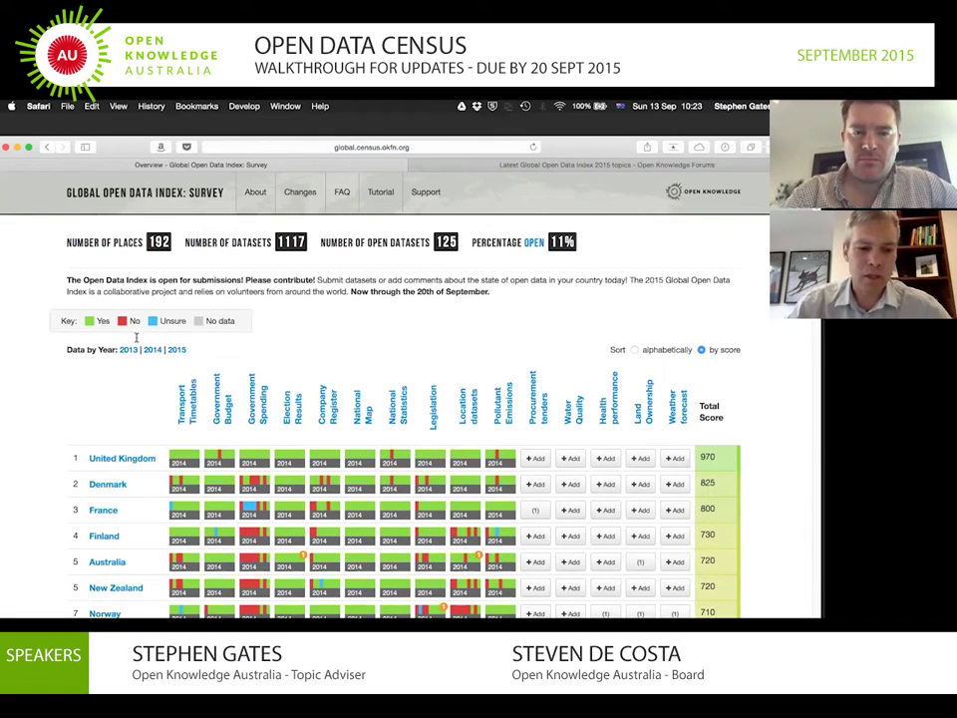
pyautogui.scroll(-3, 122, 395)
pyautogui.scroll(-1, 122, 395)
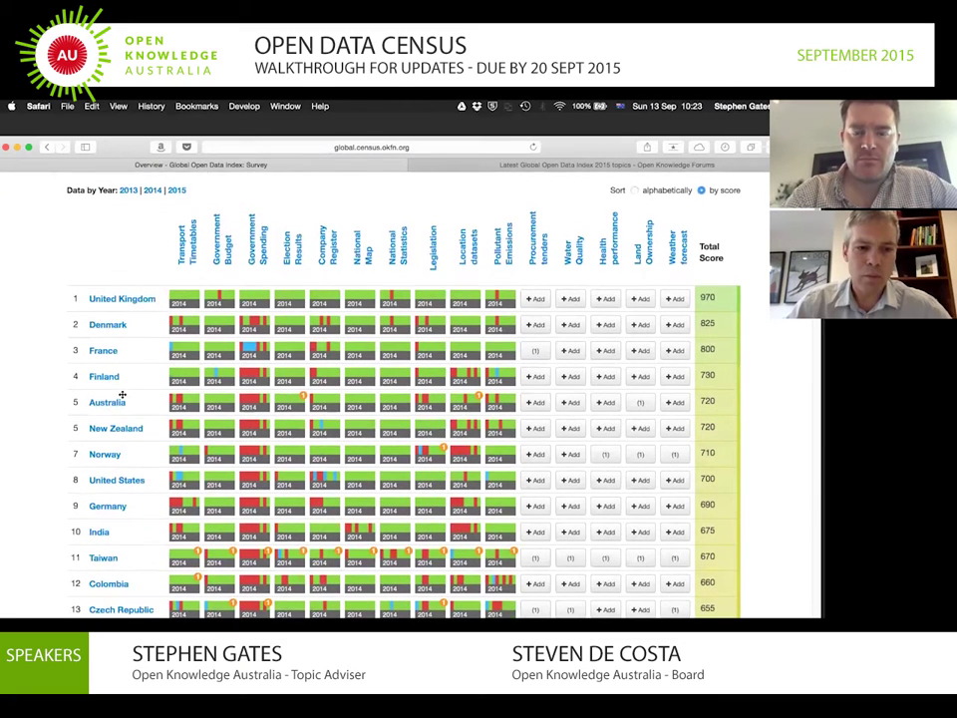
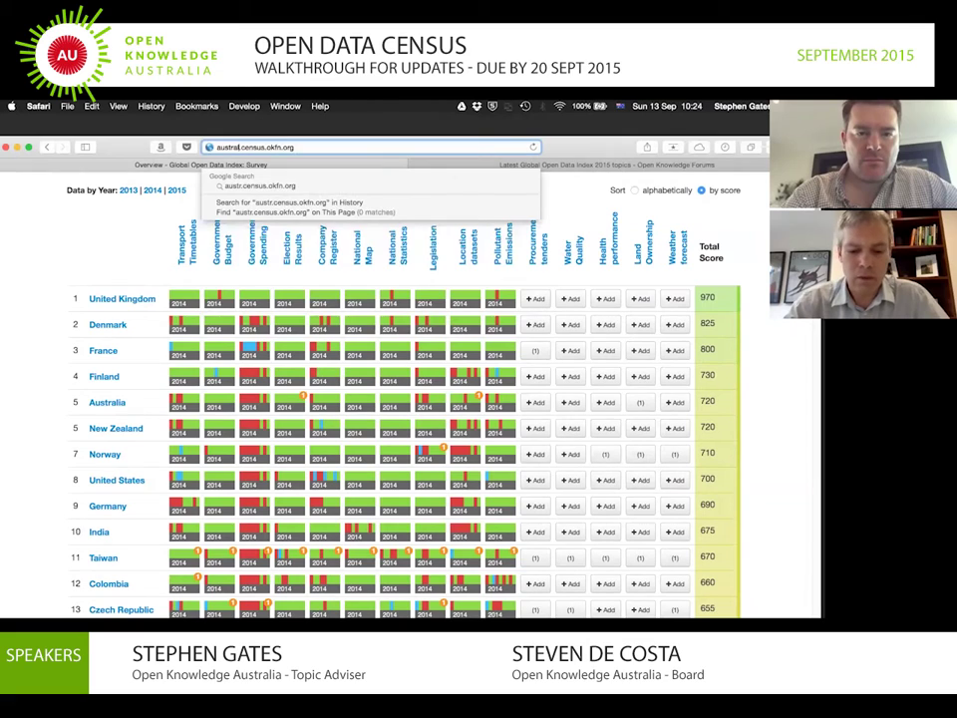
# Open Australia's Regional Open Data Census at australia.census.okfn.org and look through the state and territory results table
pyautogui.write('alia')
pyautogui.press('Return')
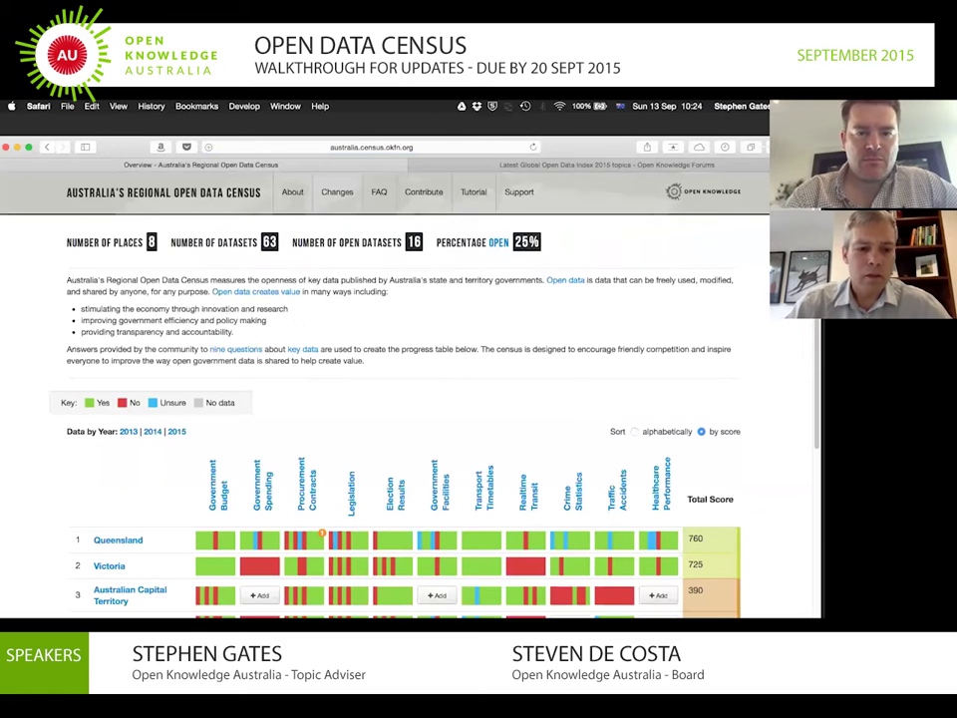
pyautogui.scroll(-1, 25, 286)
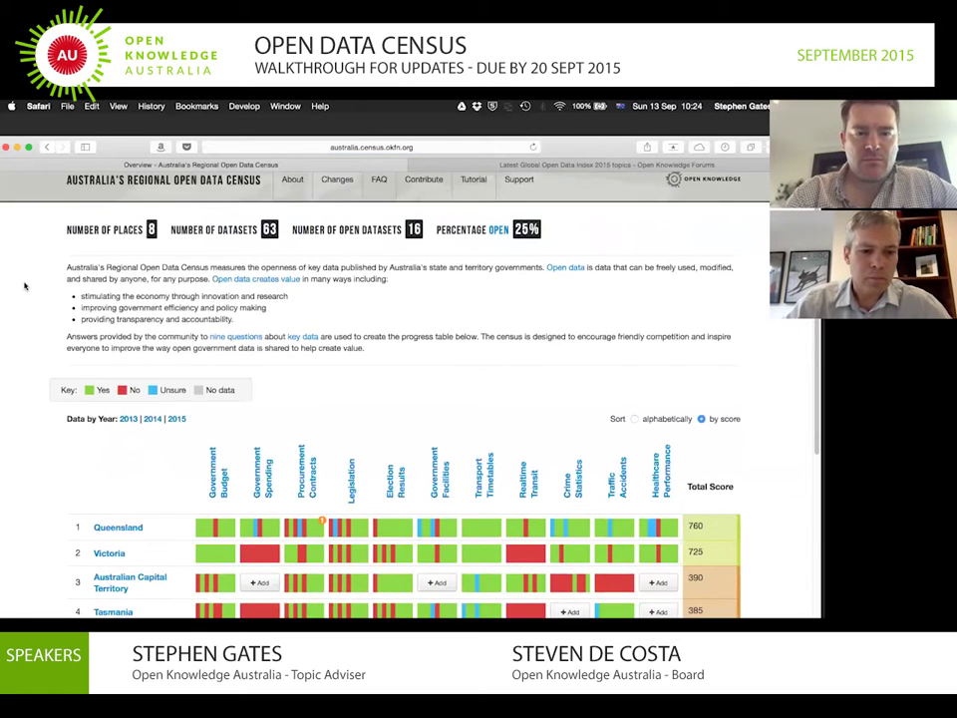
pyautogui.scroll(-5, 25, 286)
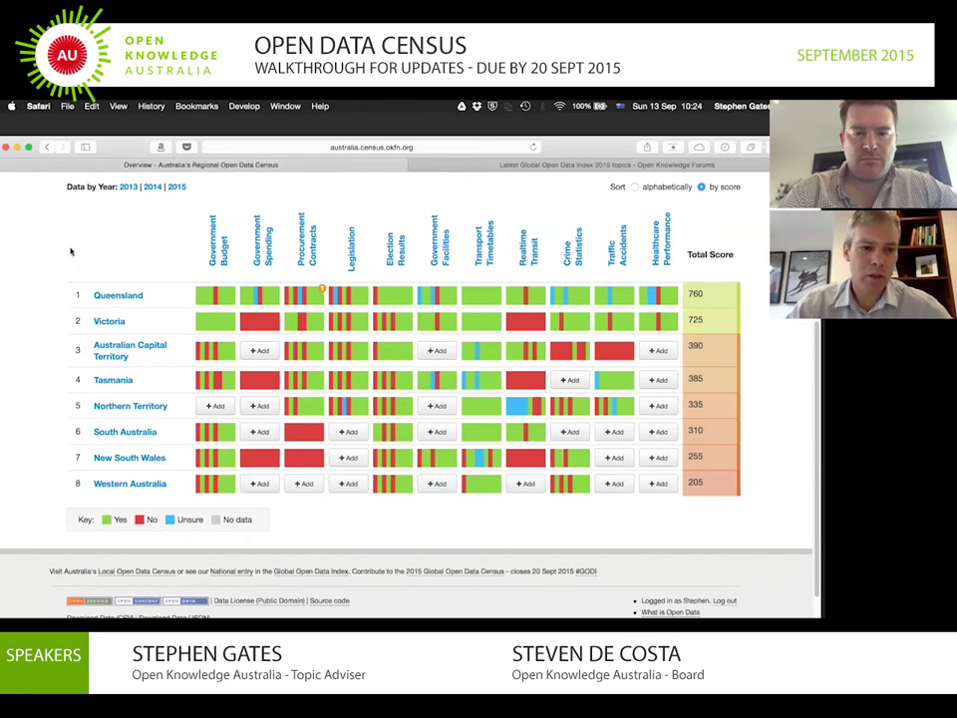
pyautogui.scroll(-2, 64, 249)
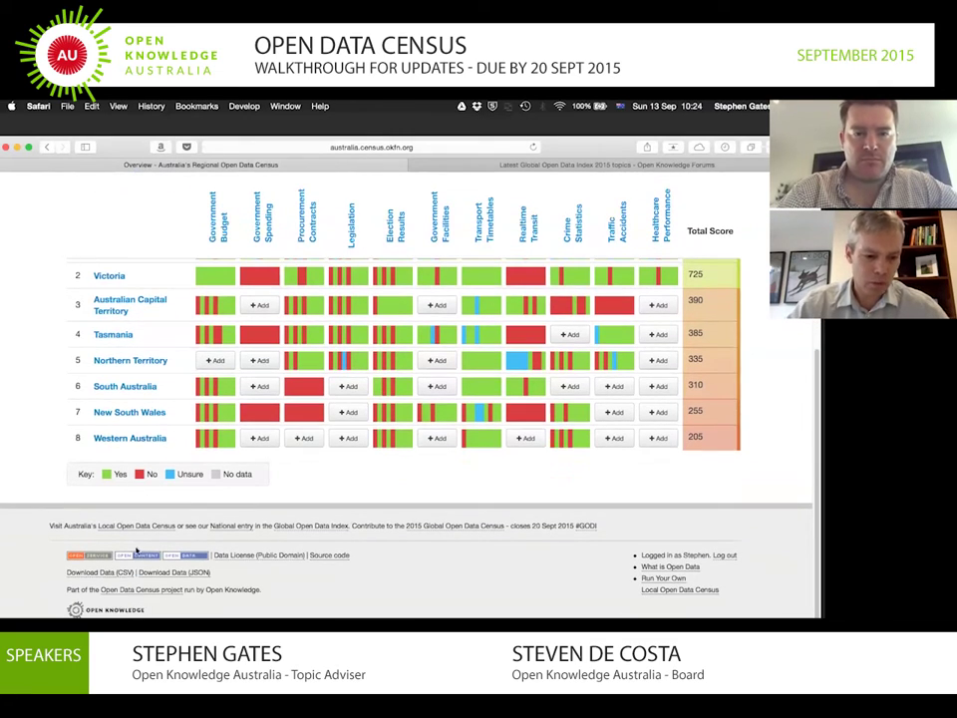
# Open Australia's Local Open Data Census from the regional census and look through the council rankings, including councils without entries
pyautogui.click(139, 527)
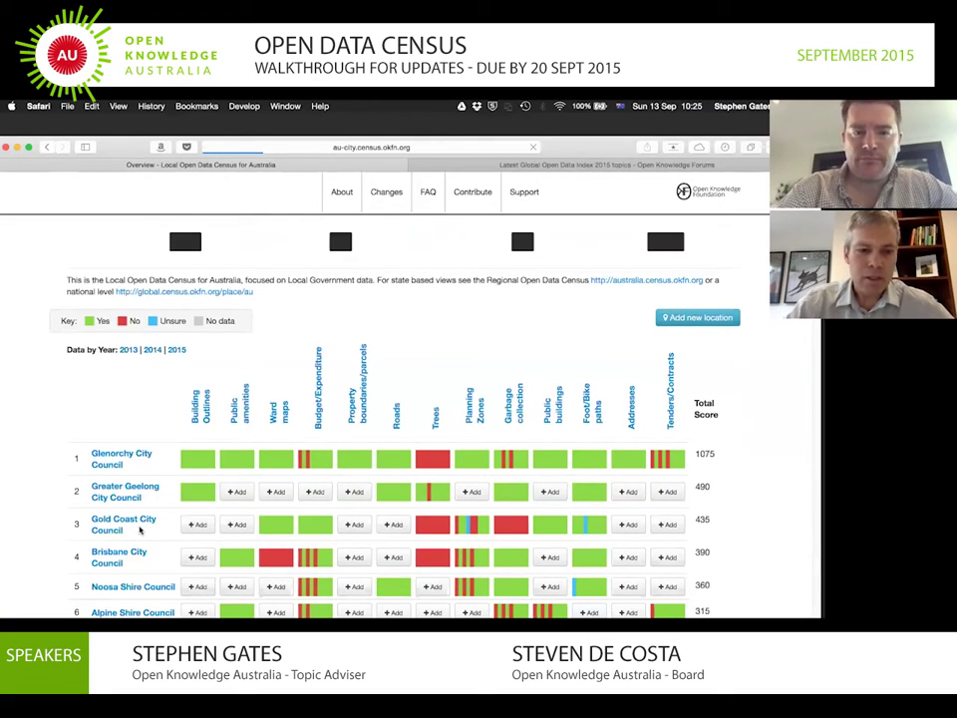
pyautogui.scroll(-3, 228, 411)
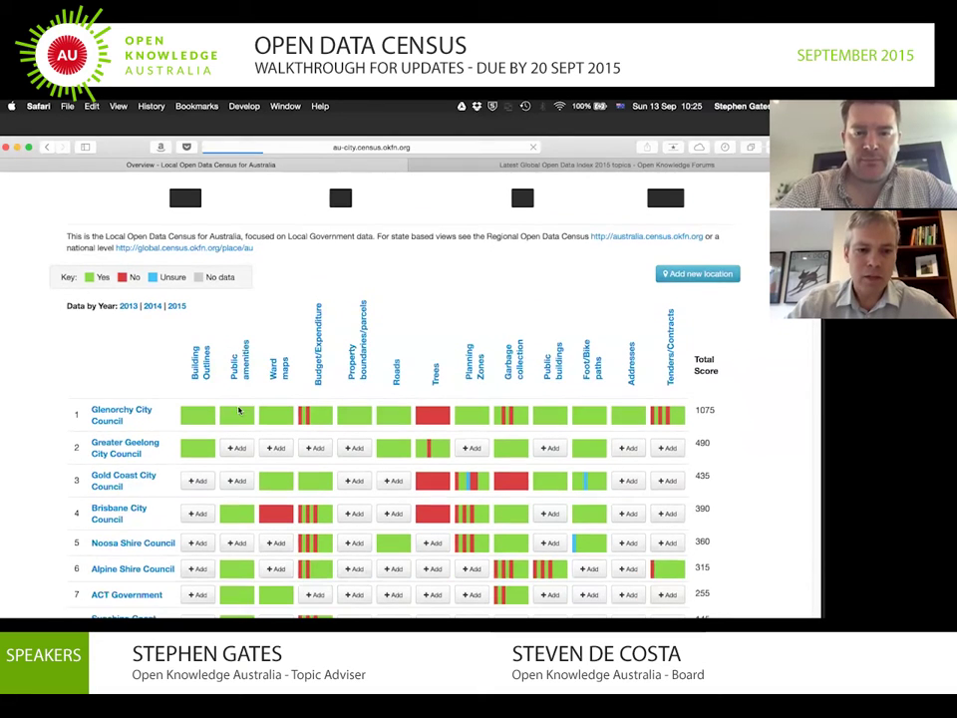
pyautogui.scroll(-2, 260, 359)
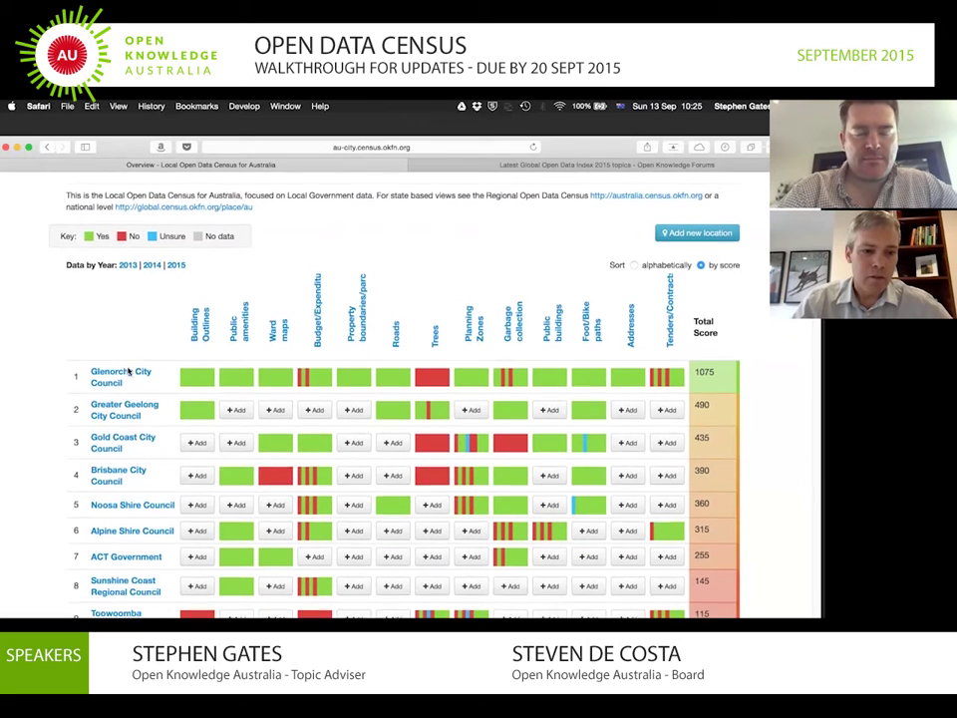
pyautogui.scroll(-5, 128, 370)
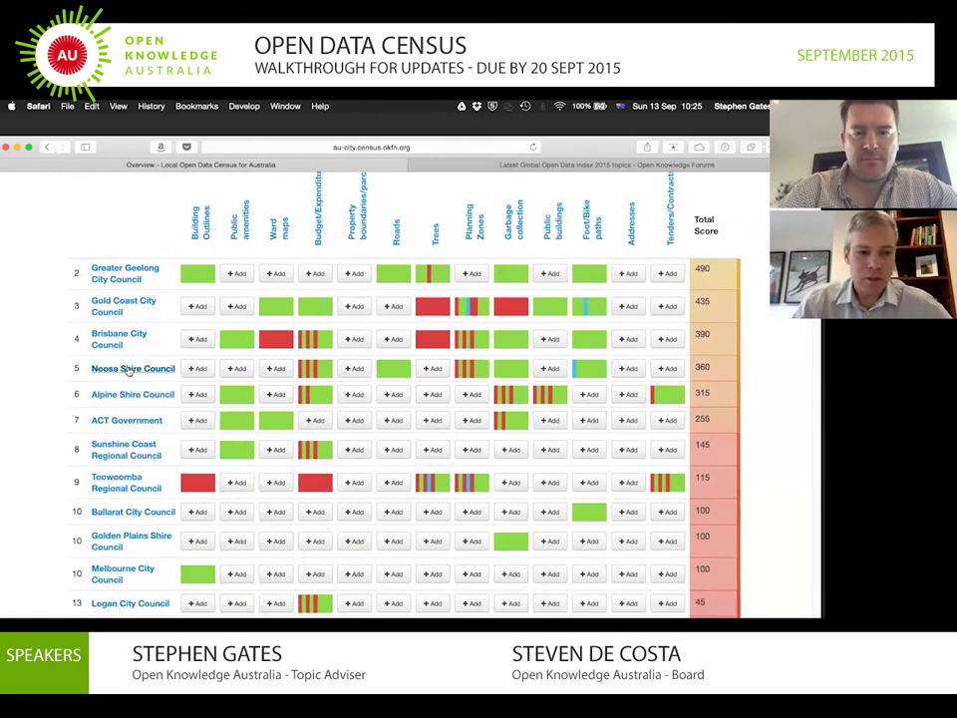
pyautogui.scroll(-4, 127, 371)
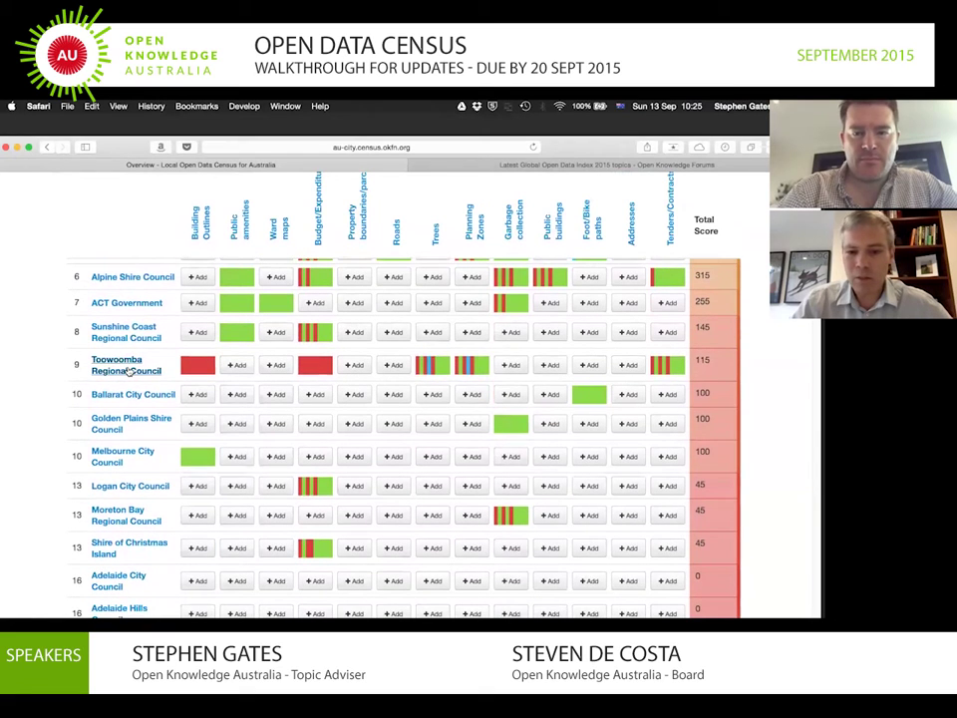
pyautogui.scroll(-15, 128, 371)
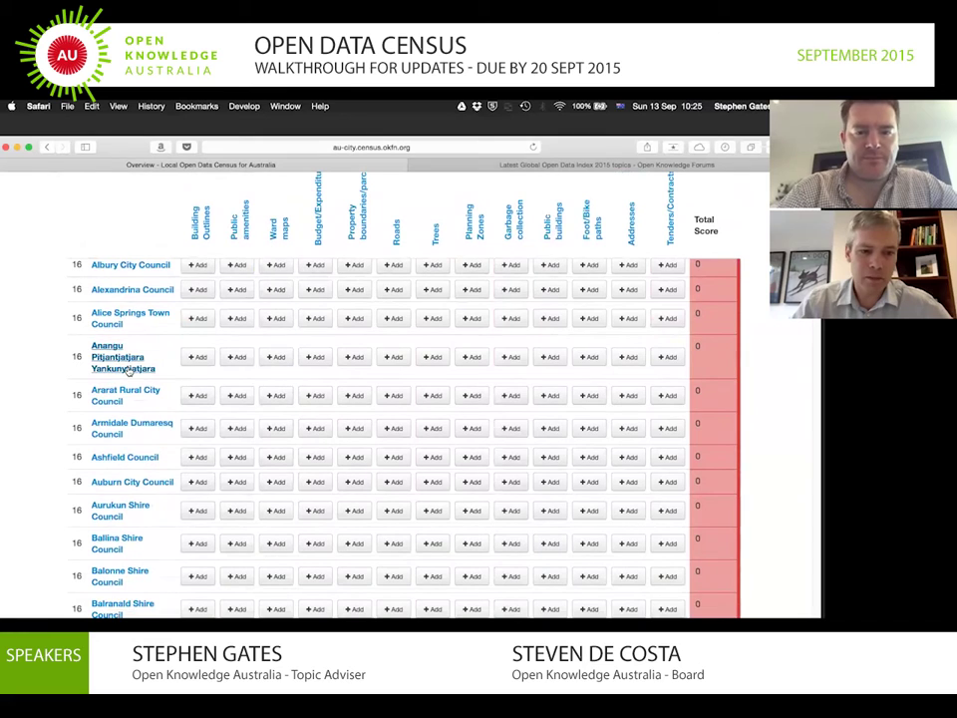
pyautogui.scroll(-6, 127, 368)
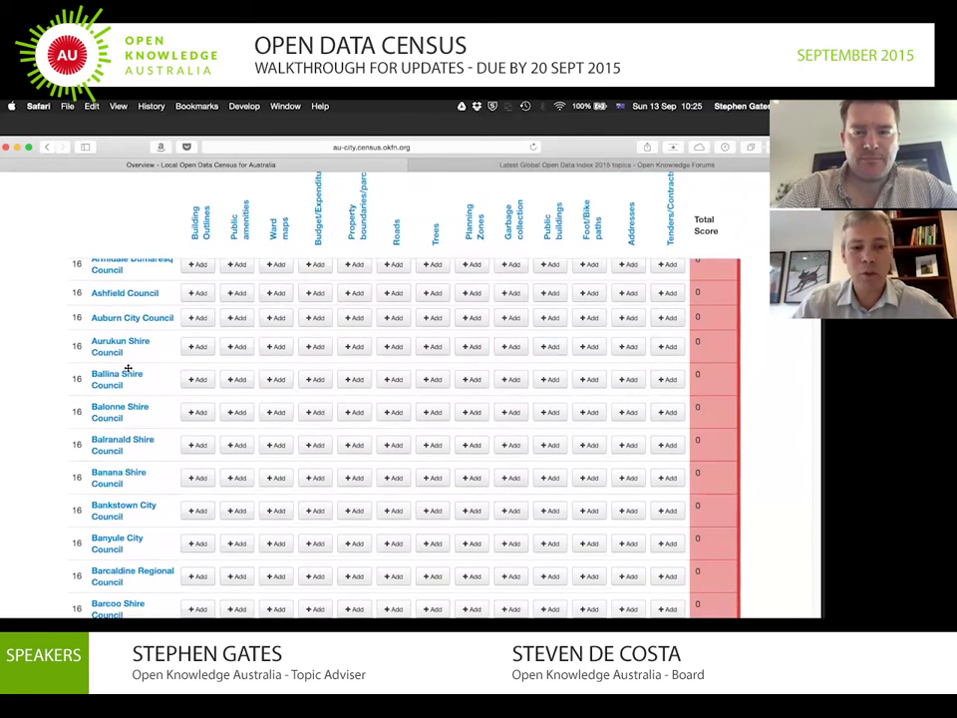
pyautogui.scroll(14, 128, 369)
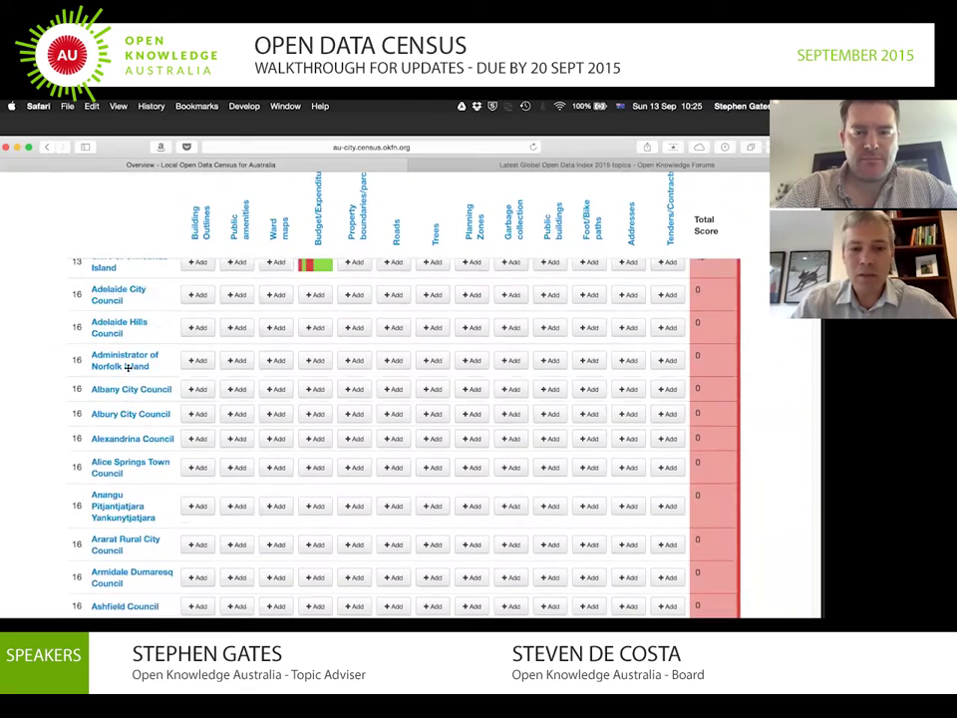
pyautogui.scroll(20, 128, 368)
pyautogui.scroll(-12, 128, 371)
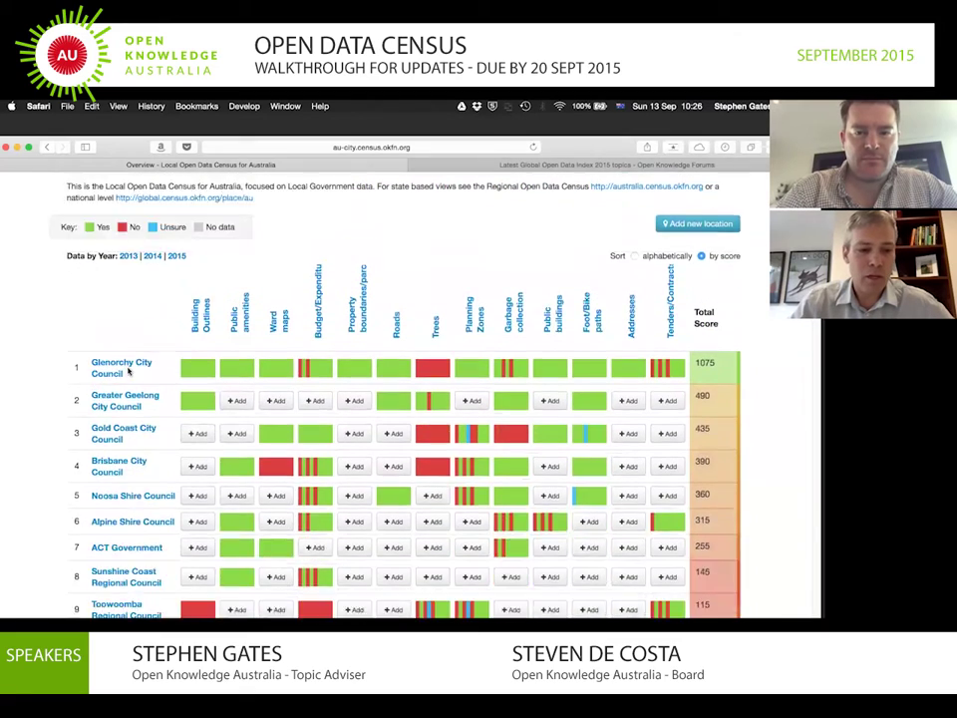
pyautogui.scroll(-1, 130, 371)
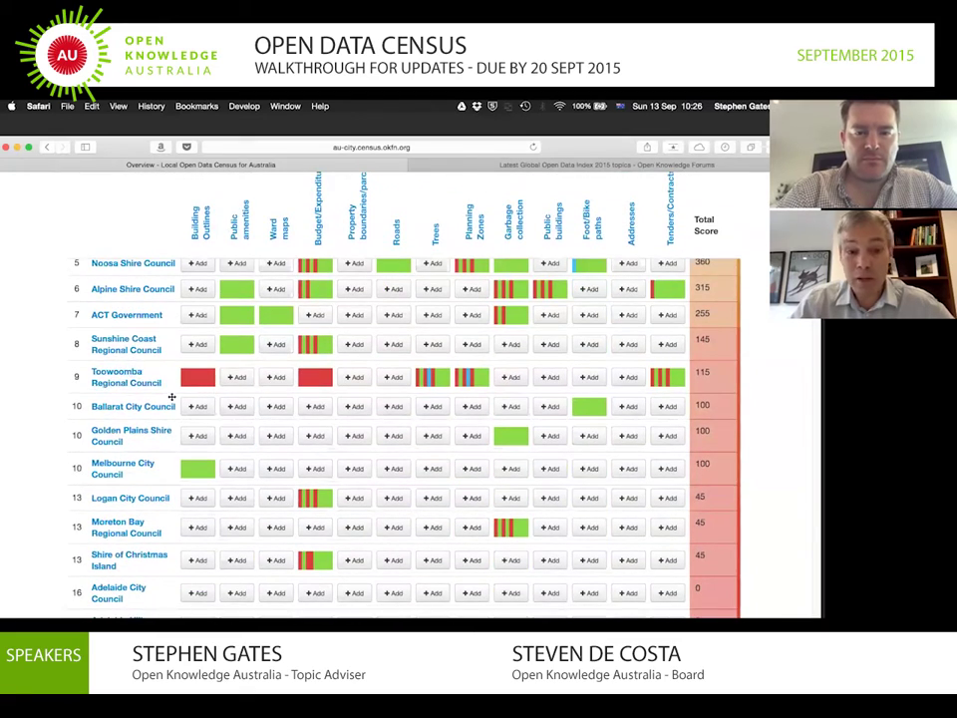
# Start a Ward maps submission for Golden Plains Shire Council and answer Yes to whether the data exists
pyautogui.click(277, 436)
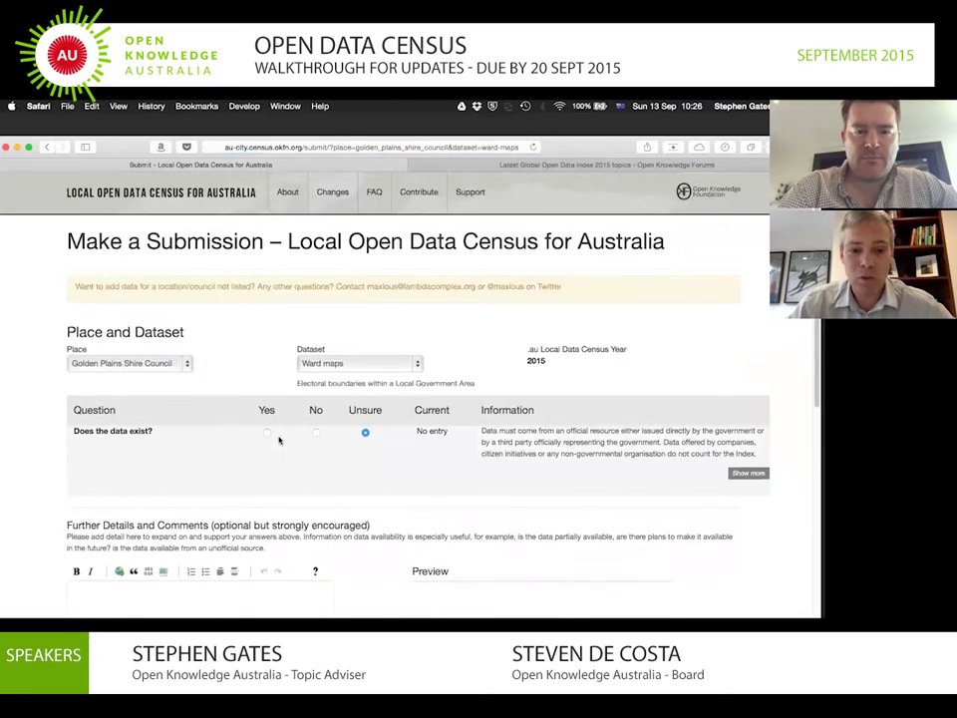
pyautogui.scroll(-2, 280, 439)
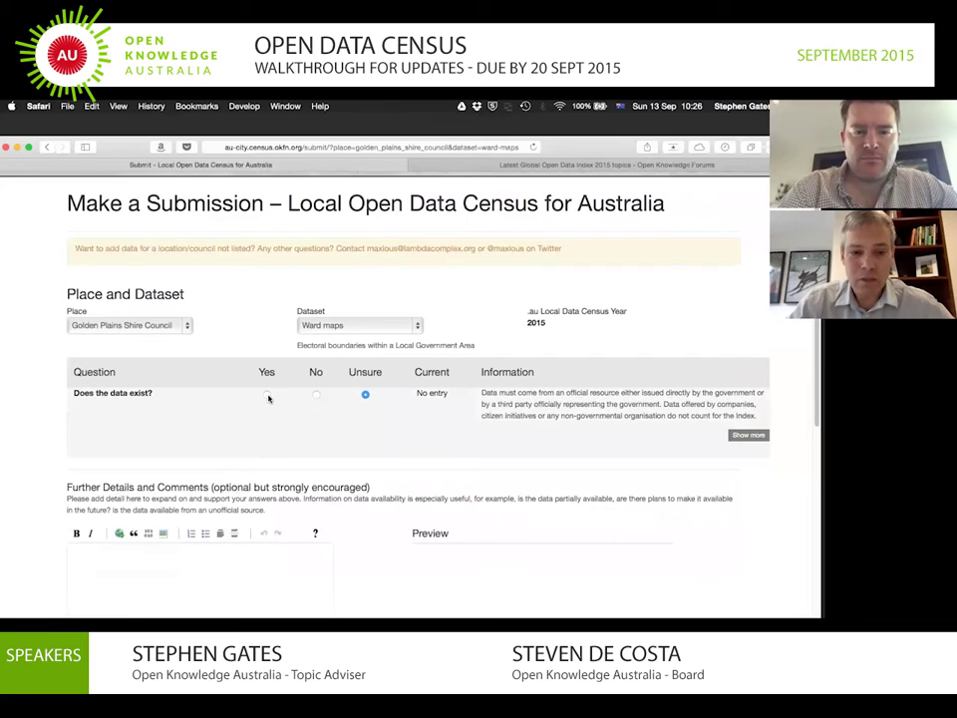
pyautogui.click(268, 395)
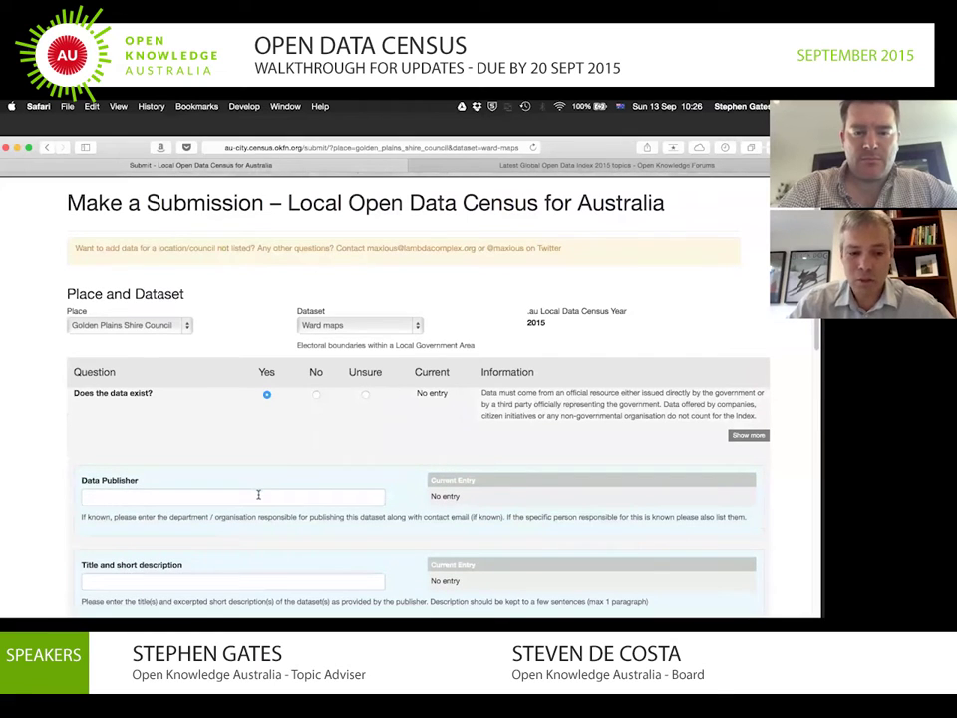
pyautogui.scroll(-5, 258, 494)
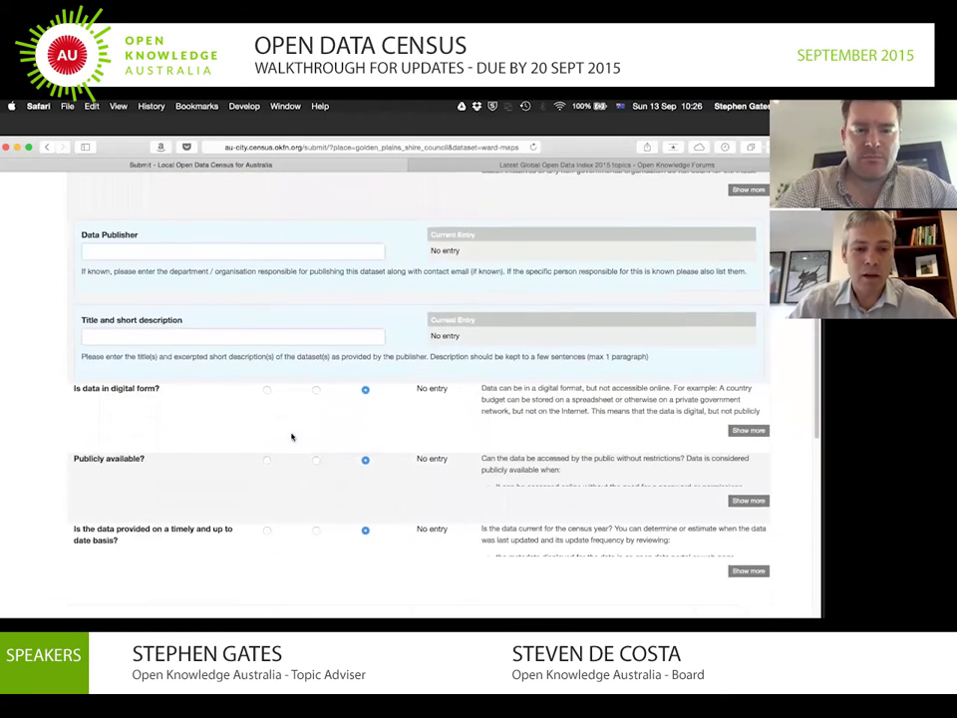
# Answer Yes for digital form, publicly available, available for free and available online, and No for machine readable
pyautogui.click(267, 391)
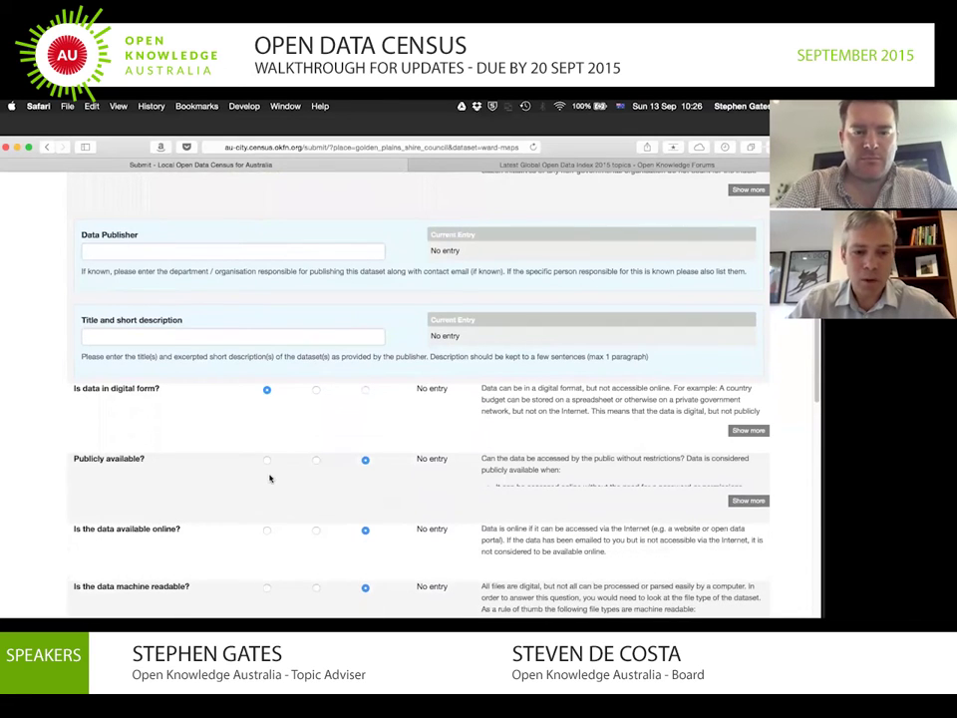
pyautogui.click(268, 460)
pyautogui.scroll(-1, 267, 464)
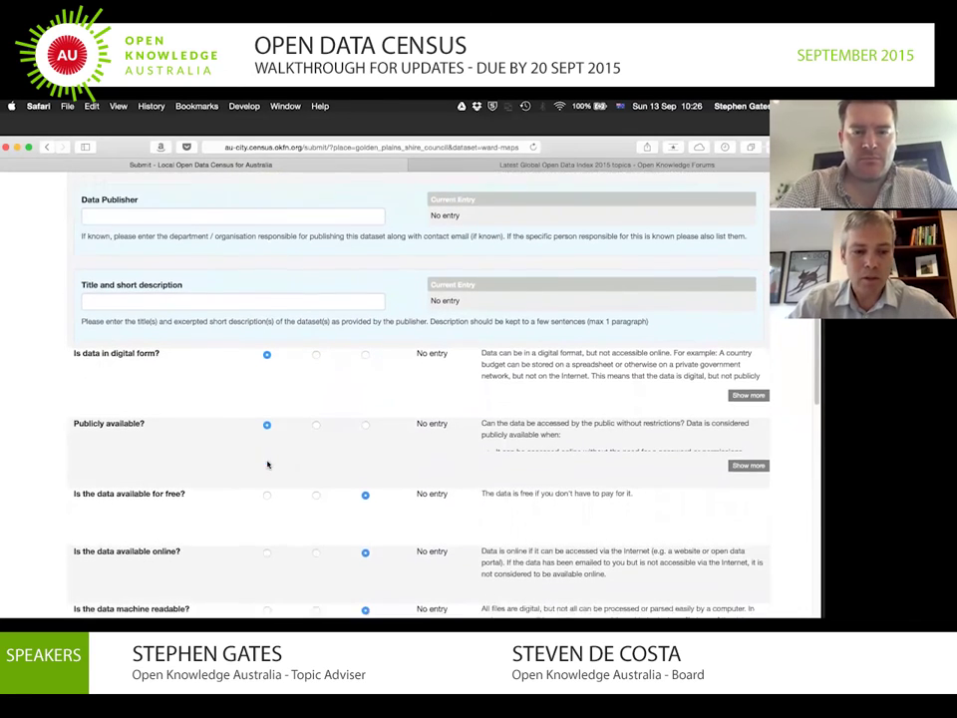
pyautogui.click(266, 485)
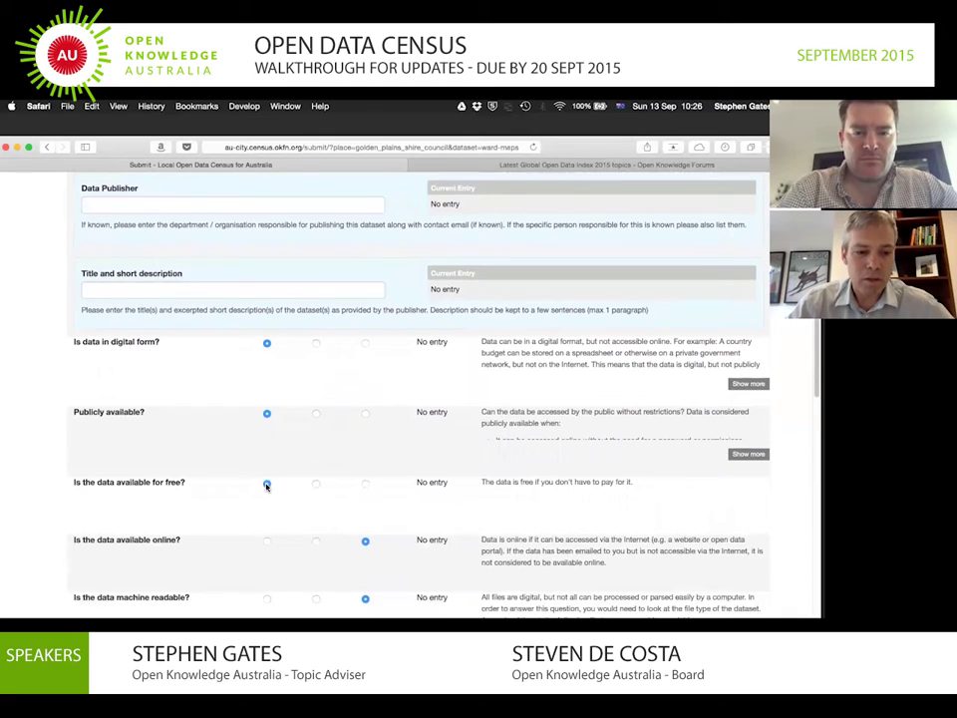
pyautogui.click(267, 543)
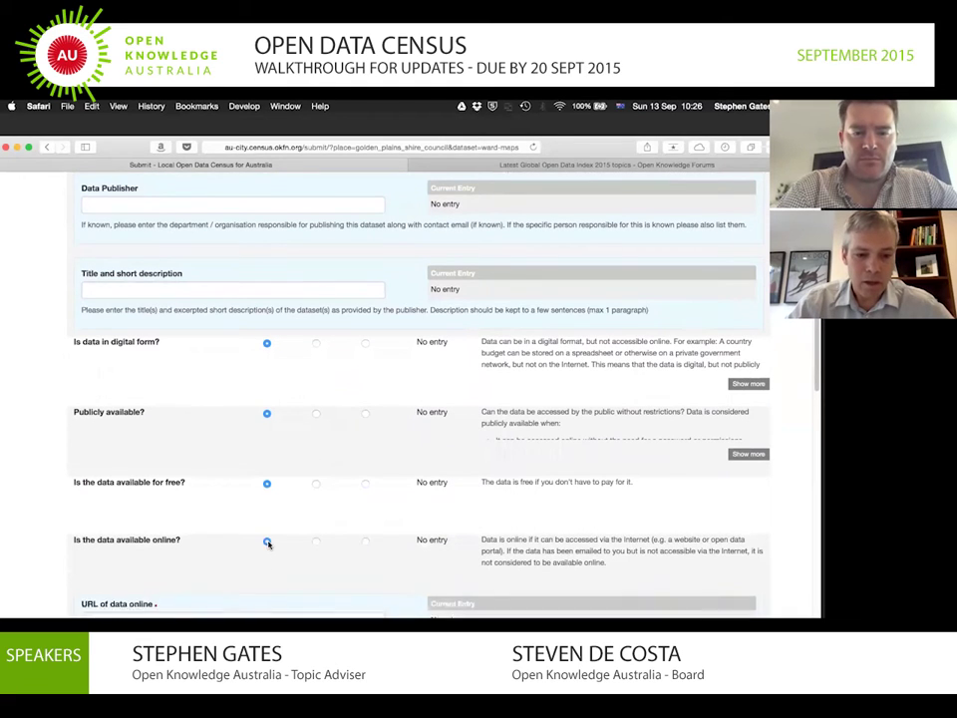
pyautogui.scroll(-5, 267, 542)
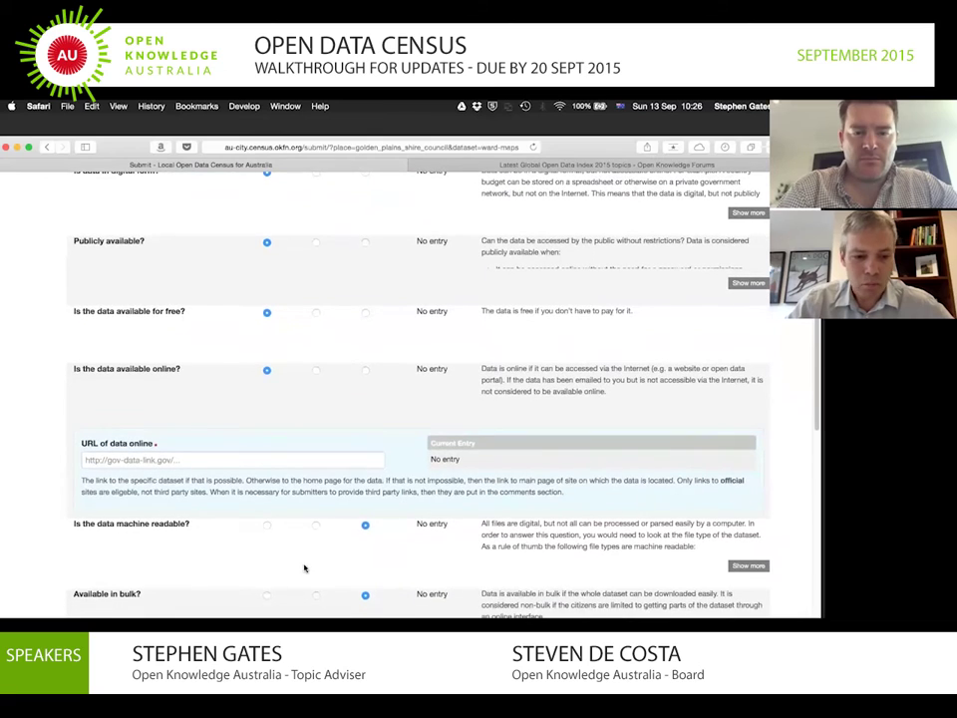
pyautogui.click(317, 527)
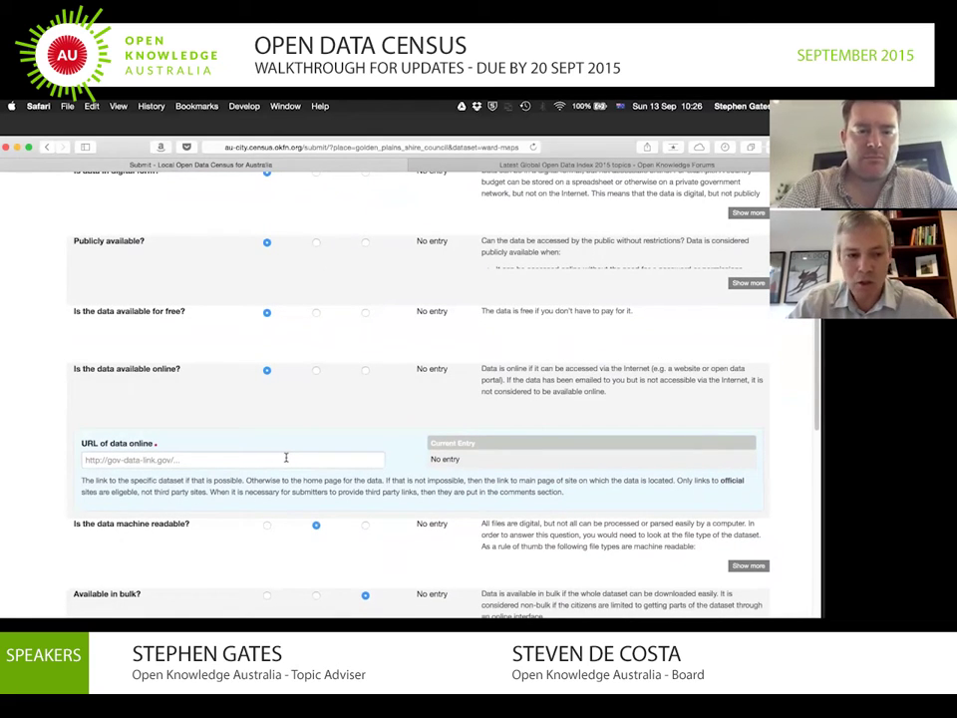
# Return to the Local Open Data Census overview, review the council table, and follow the link to the Regional Open Data Census
pyautogui.scroll(10, 286, 459)
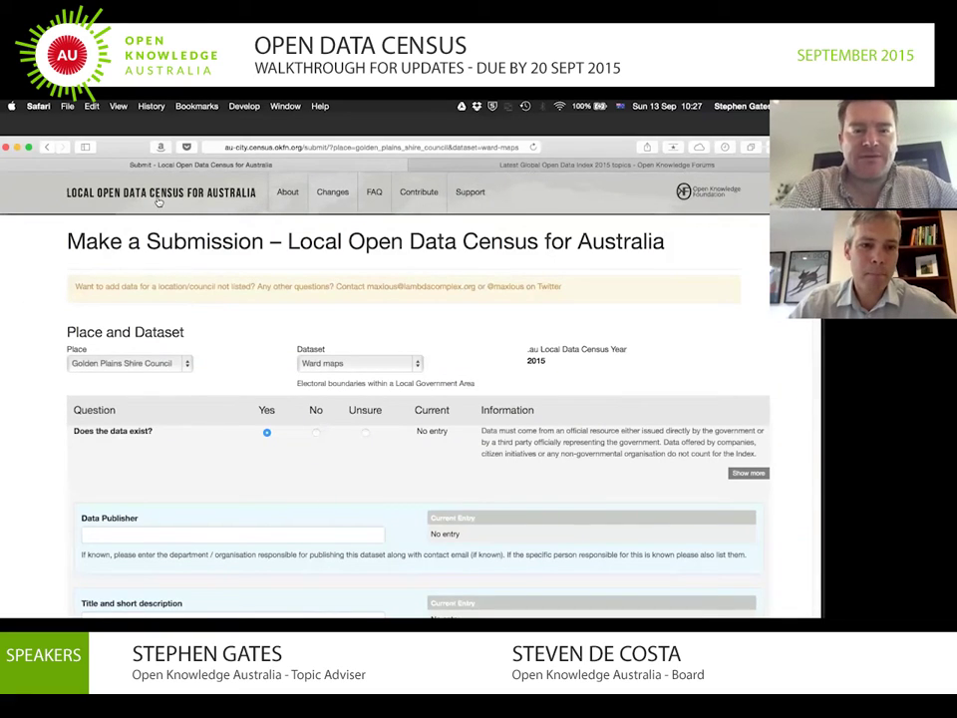
pyautogui.click(159, 201)
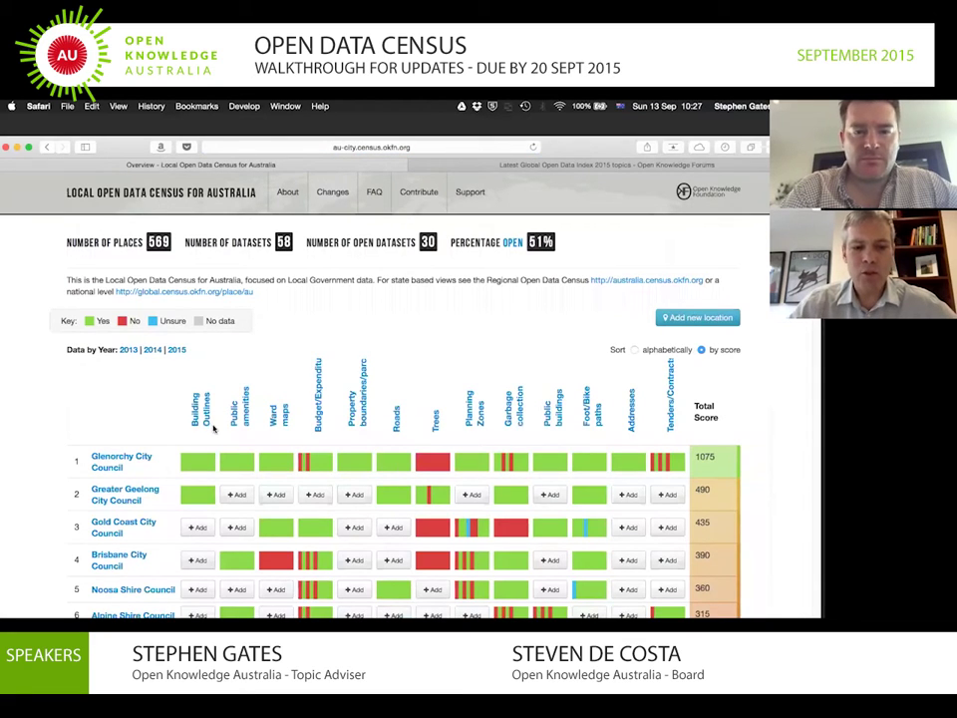
pyautogui.moveTo(197, 459)
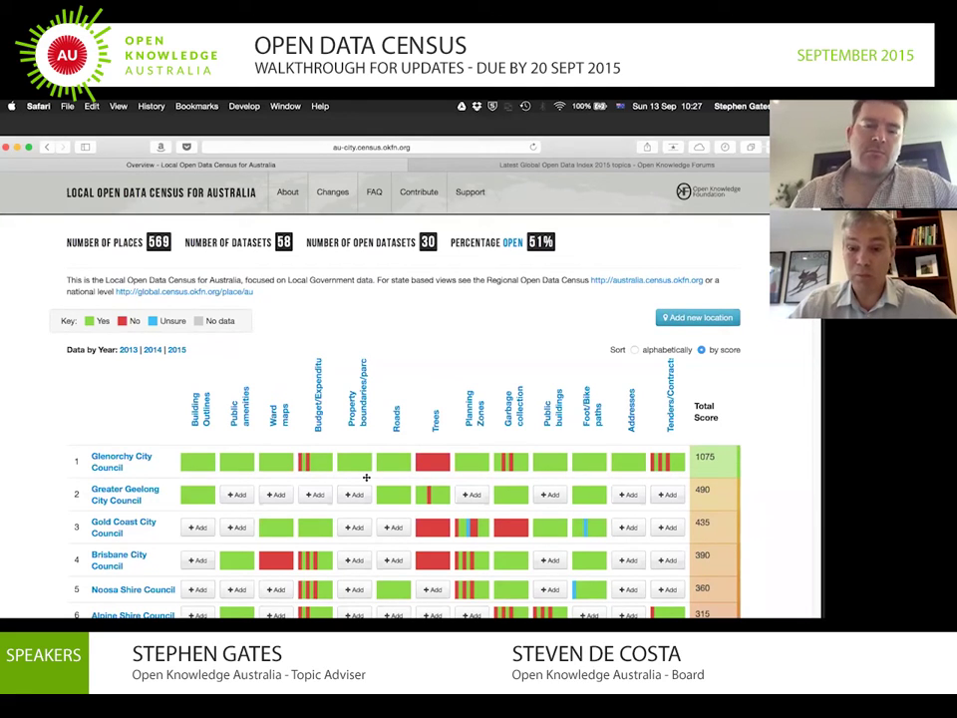
pyautogui.scroll(-10, 365, 478)
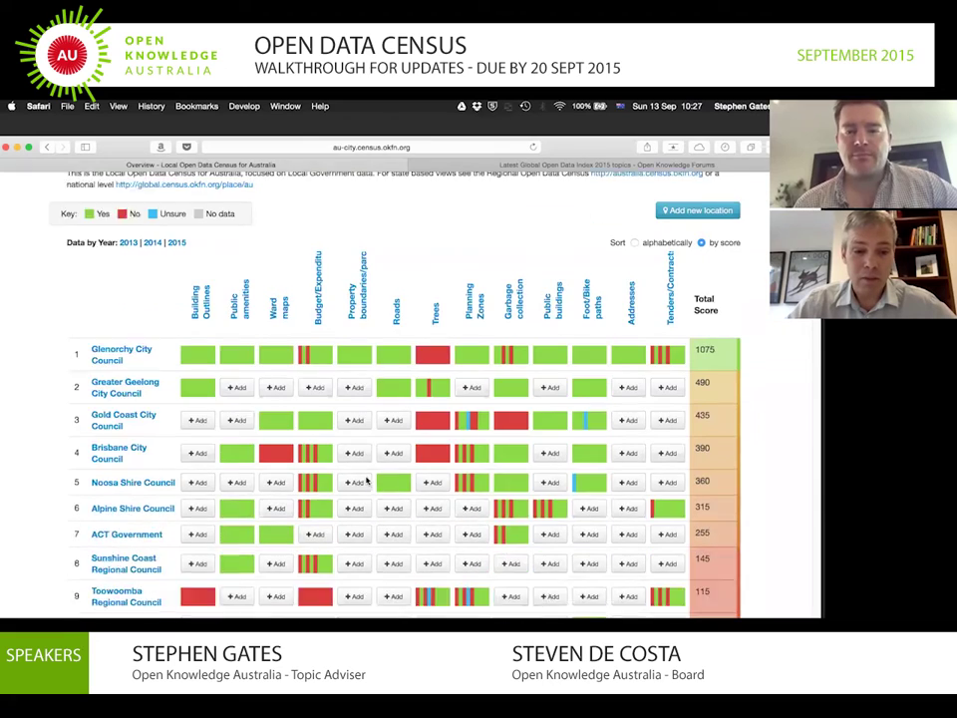
pyautogui.scroll(10, 366, 479)
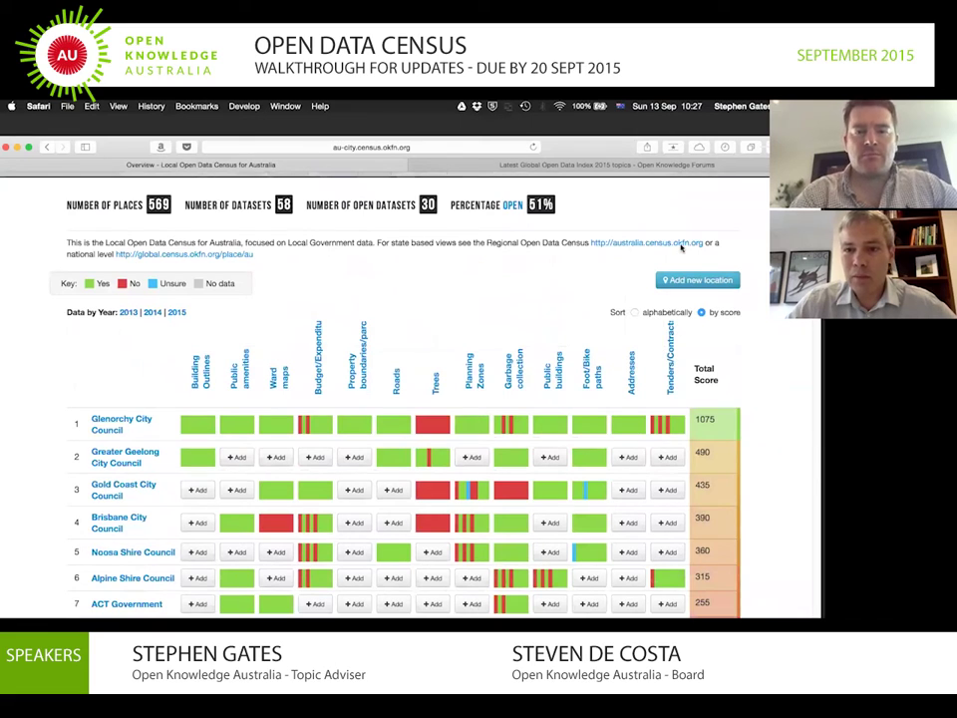
pyautogui.click(678, 244)
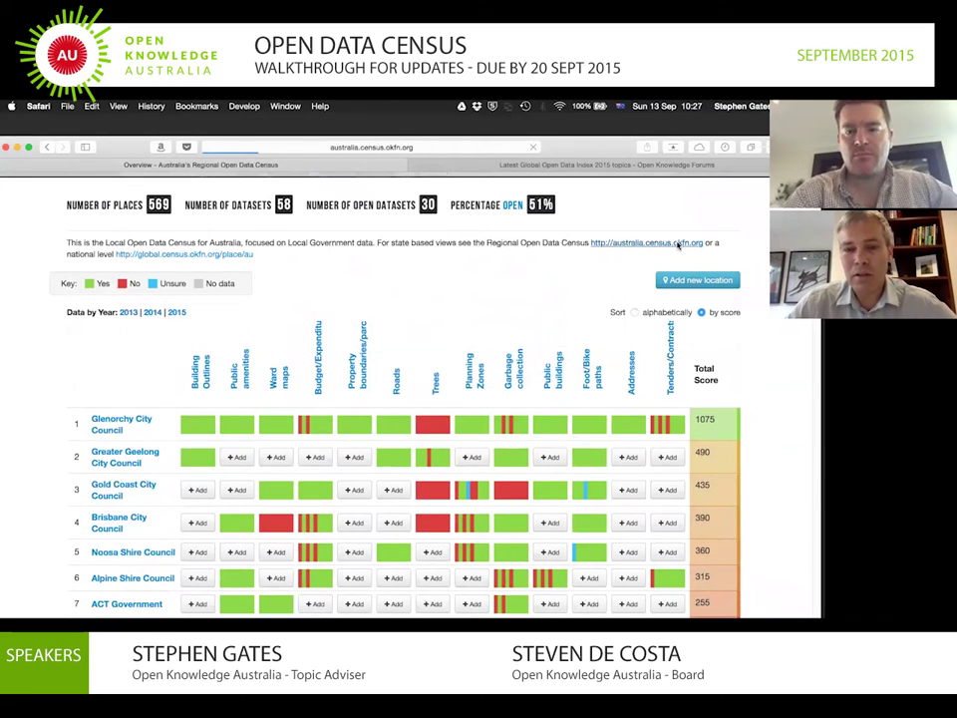
# Review the Regional Open Data Census table of states and territories and find the CSV and JSON data downloads below it
pyautogui.scroll(-10, 531, 289)
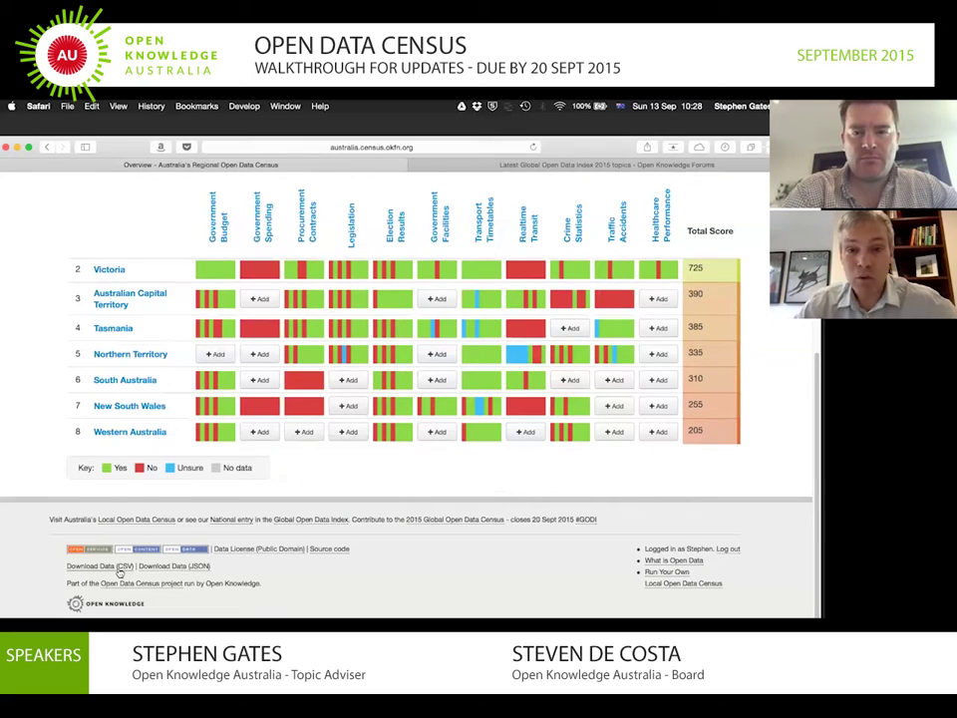
pyautogui.scroll(5, 120, 570)
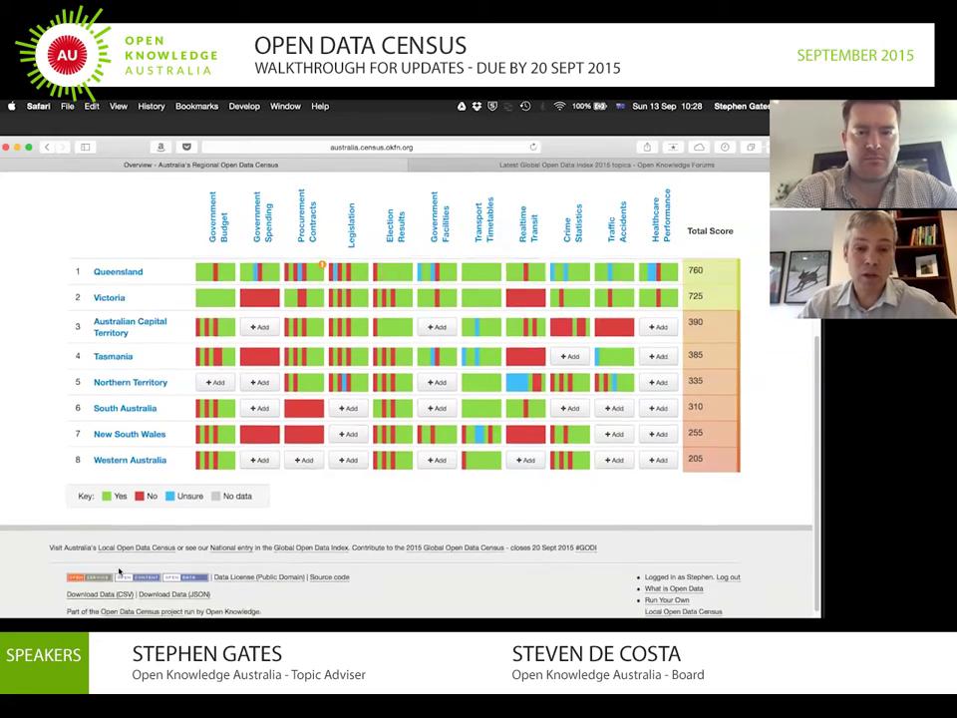
pyautogui.scroll(3, 120, 570)
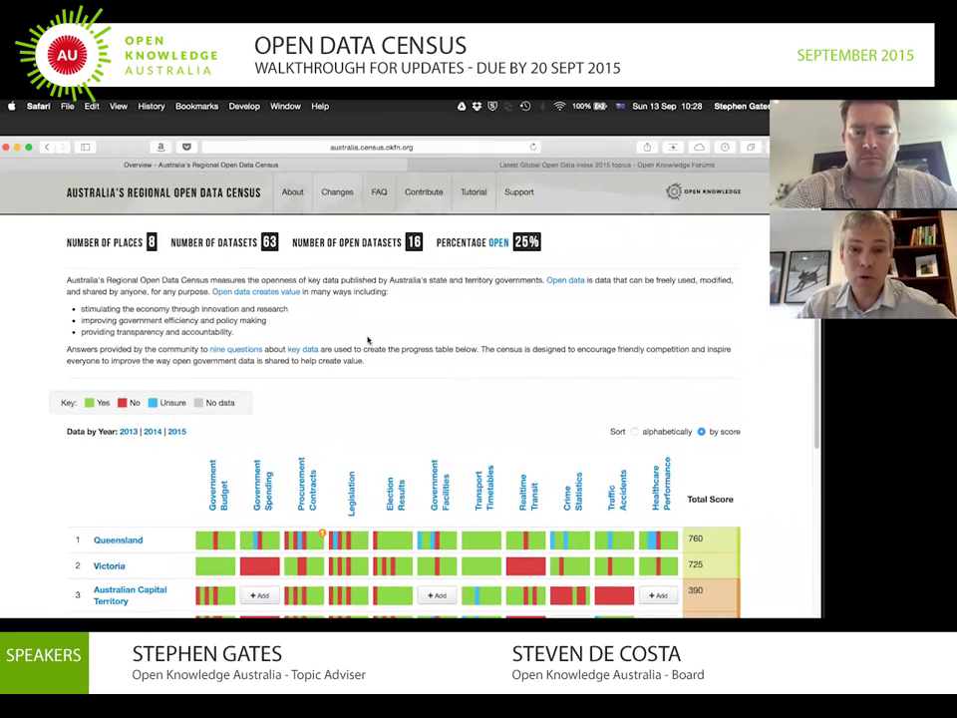
# Read the regional census FAQ on assessed datasets, survey questions and the progress scores graph, then return to the census overview
pyautogui.click(379, 191)
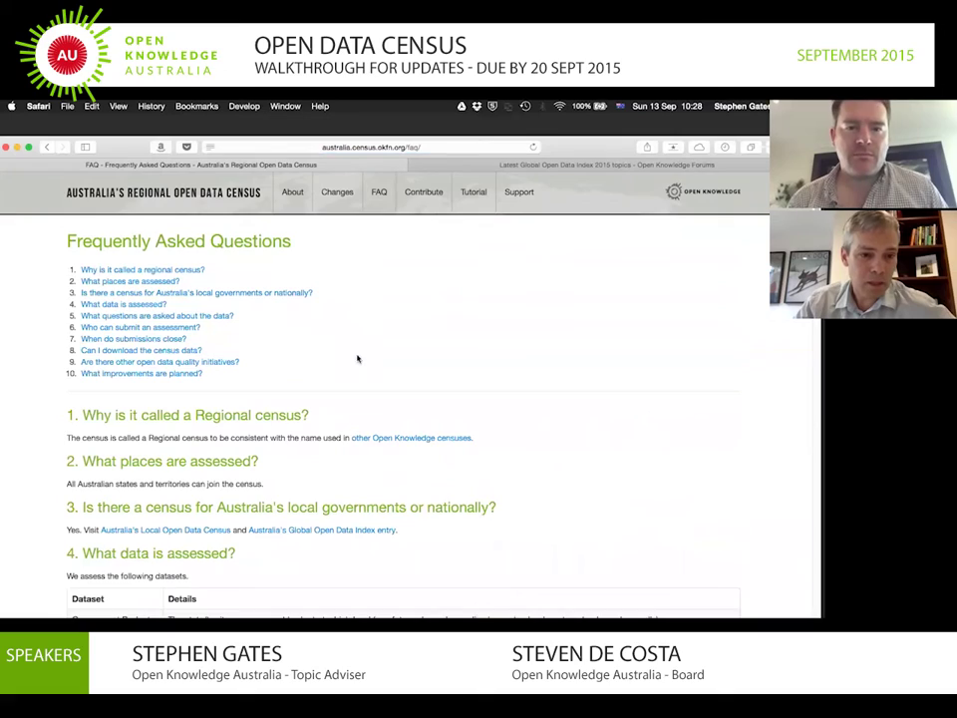
pyautogui.scroll(-10, 371, 360)
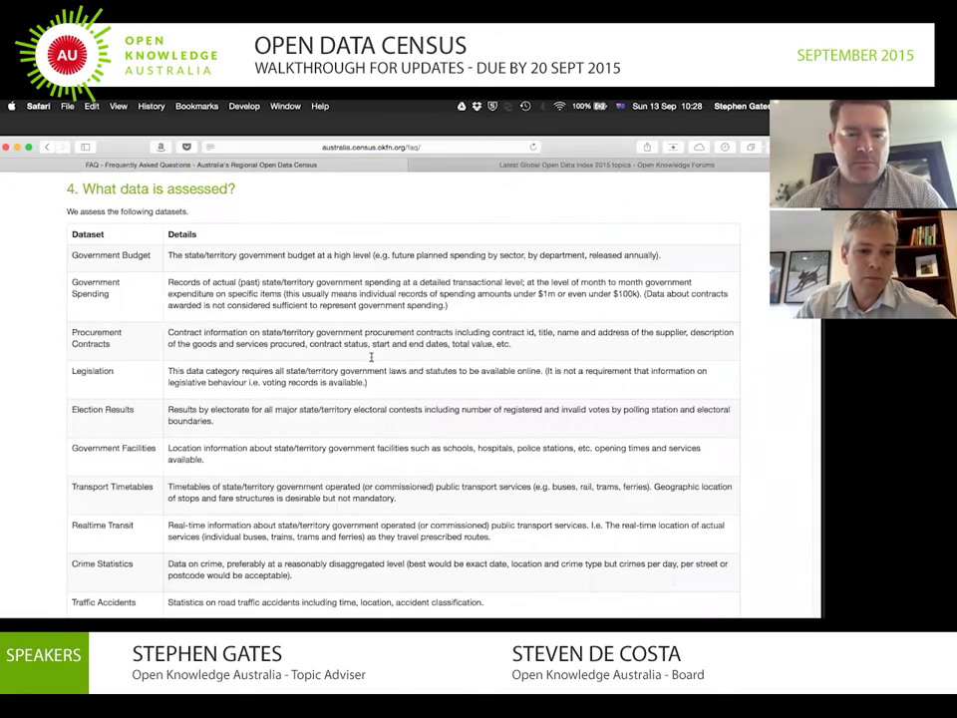
pyautogui.scroll(-15, 371, 361)
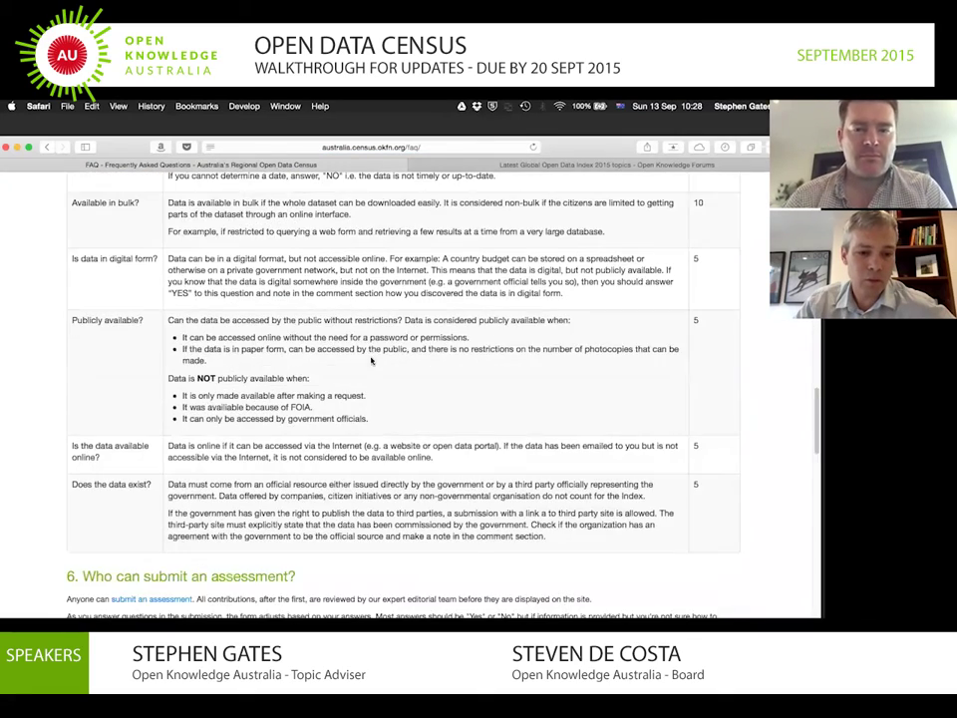
pyautogui.scroll(-15, 371, 361)
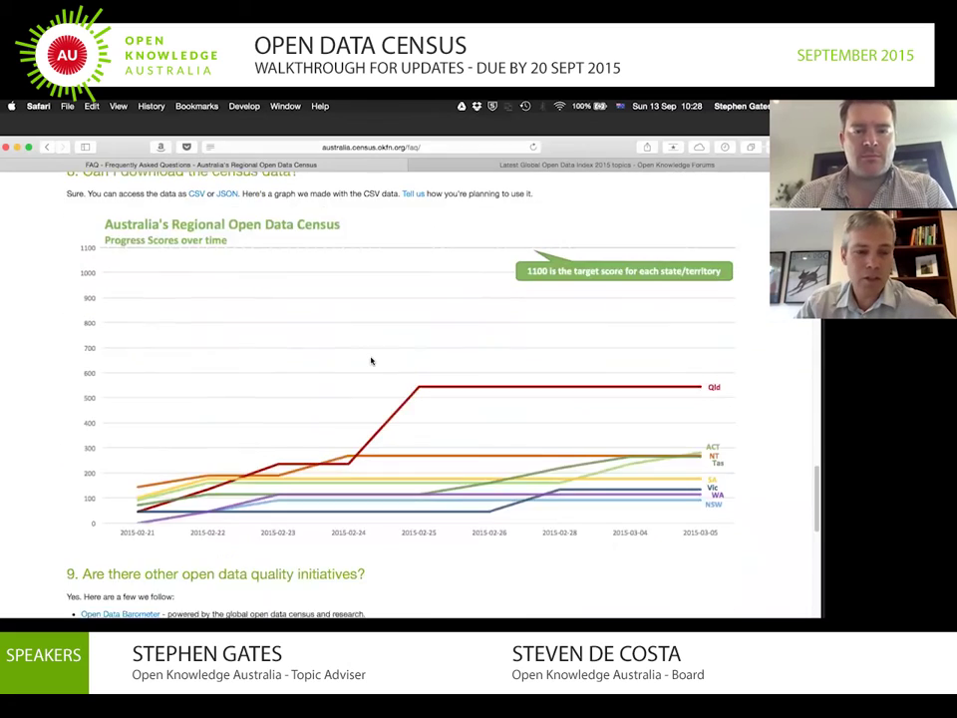
pyautogui.scroll(-1, 371, 361)
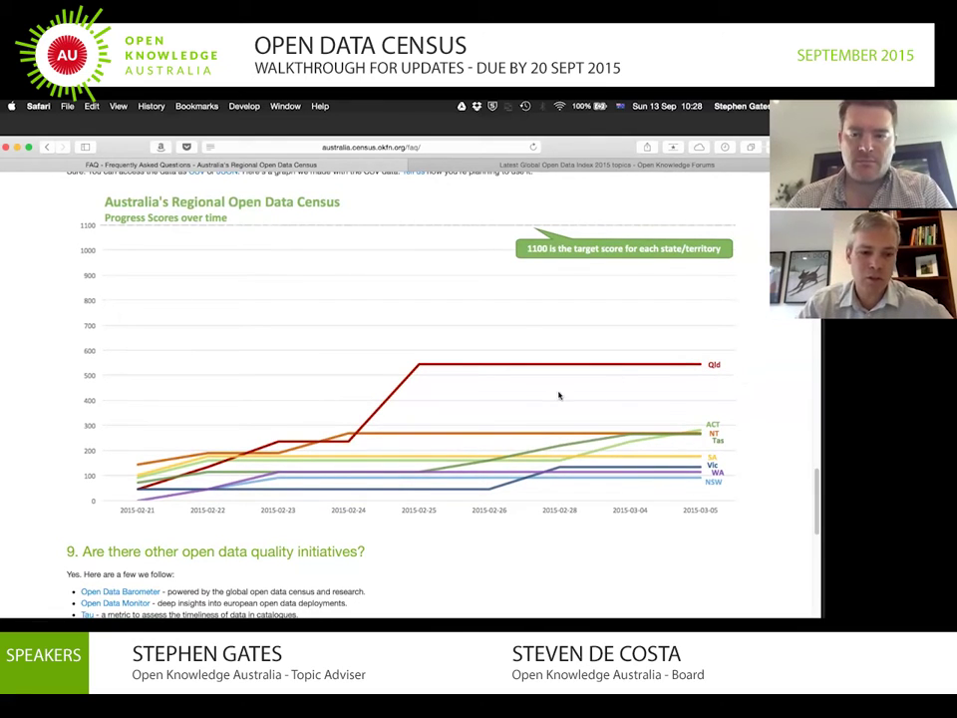
pyautogui.scroll(2, 557, 395)
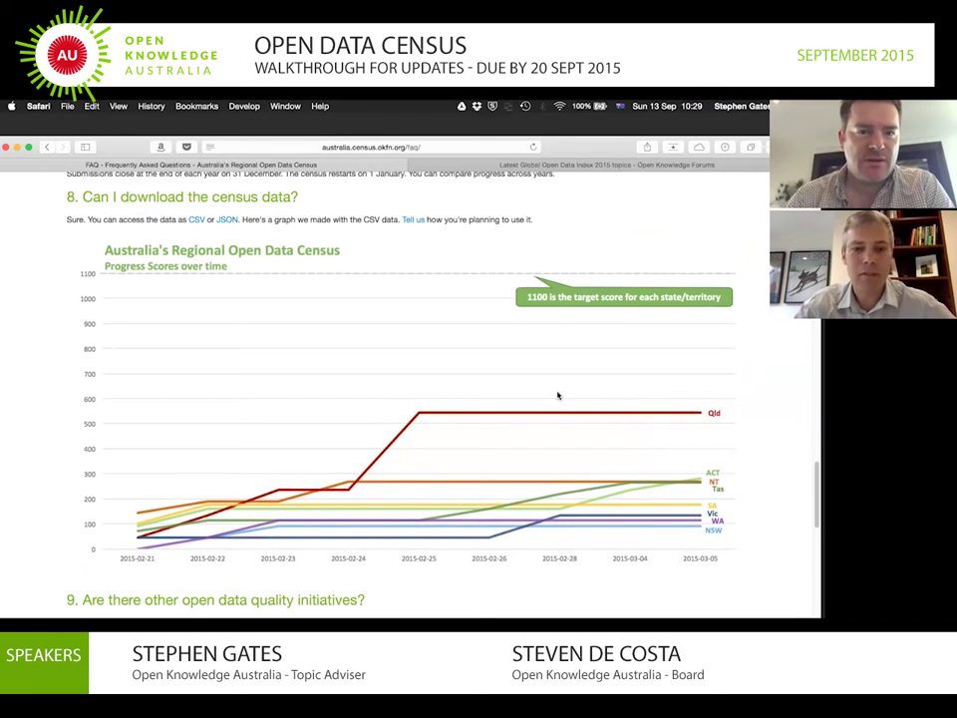
pyautogui.scroll(1, 557, 396)
pyautogui.scroll(15, 557, 396)
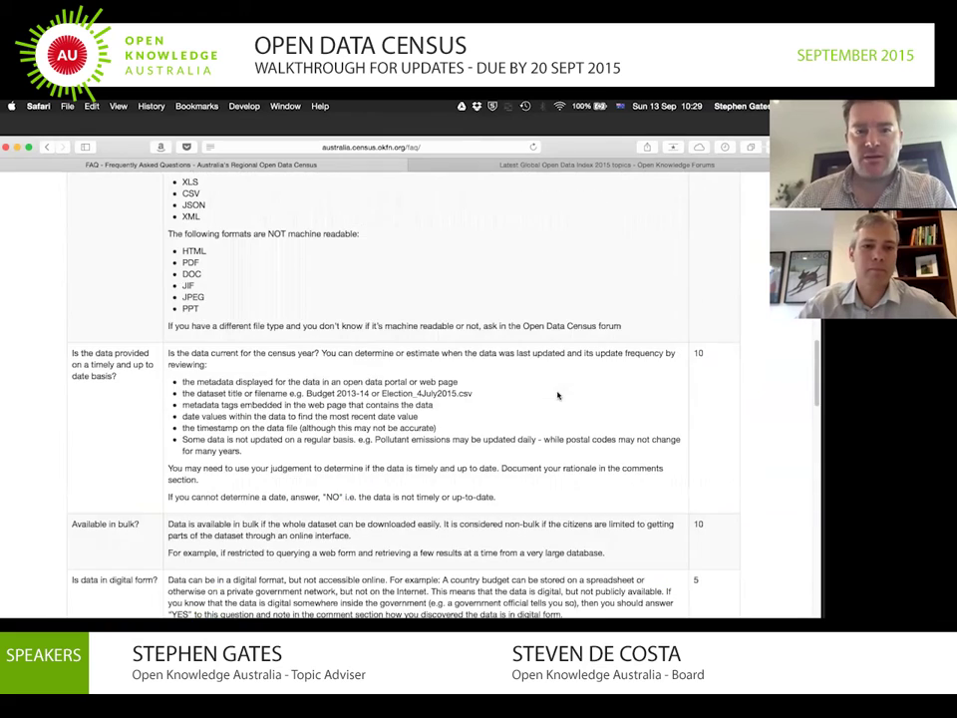
pyautogui.scroll(10, 433, 314)
pyautogui.click(237, 199)
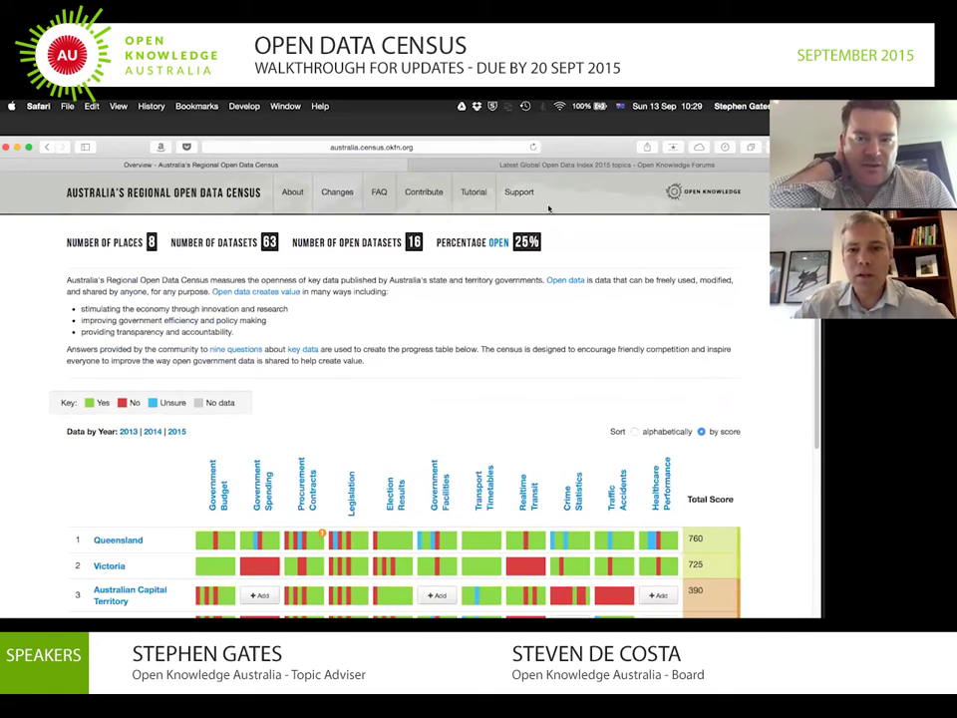
# Open the census support forum and look at the Global Open Data Index 2015 topic list
pyautogui.click(520, 194)
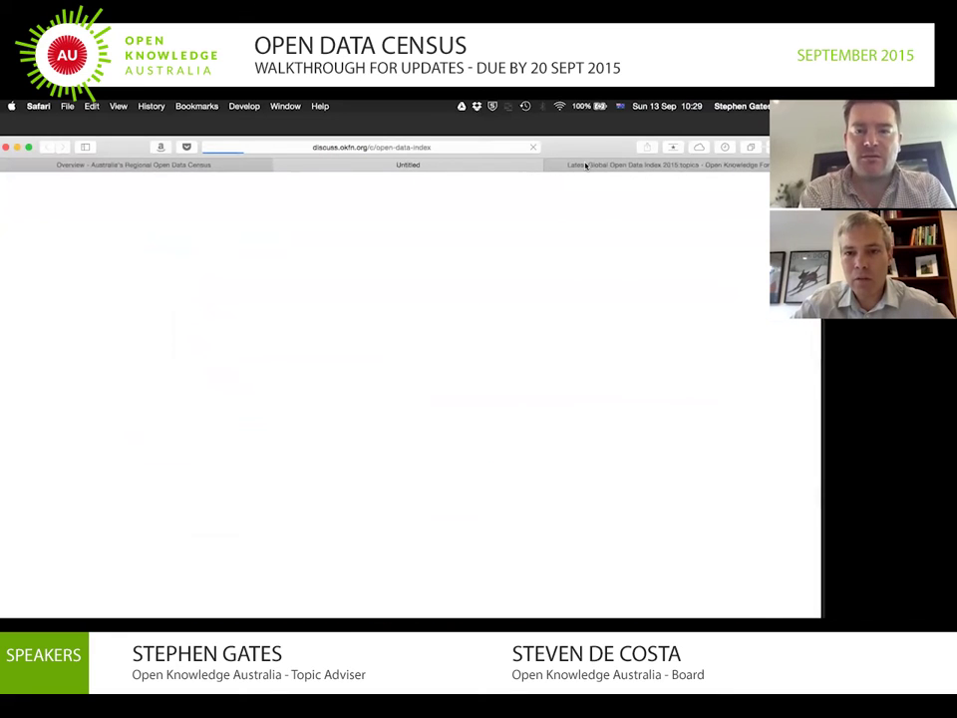
pyautogui.click(563, 165)
pyautogui.scroll(-5, 253, 281)
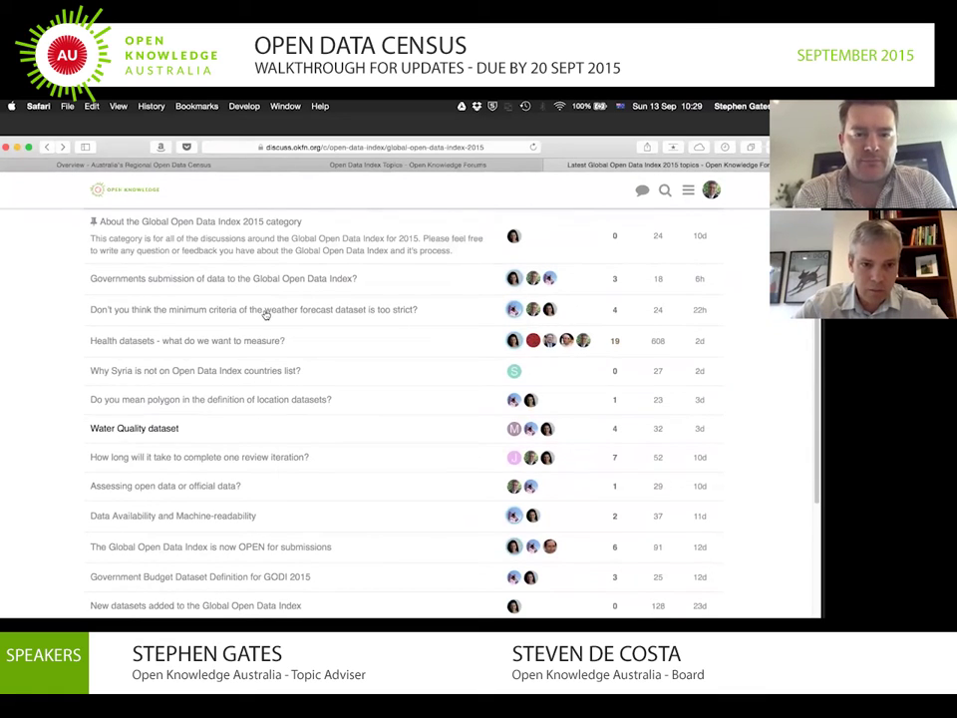
# Open the forum topic about the minimum criteria of the weather forecast dataset and read the original post and replies
pyautogui.click(265, 313)
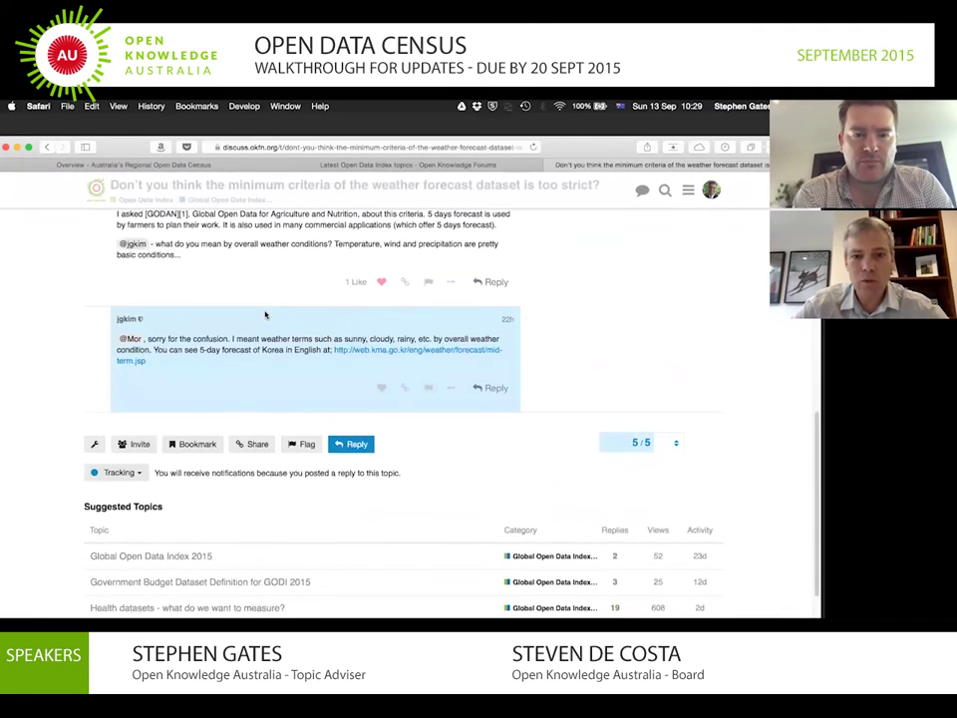
pyautogui.scroll(10, 266, 315)
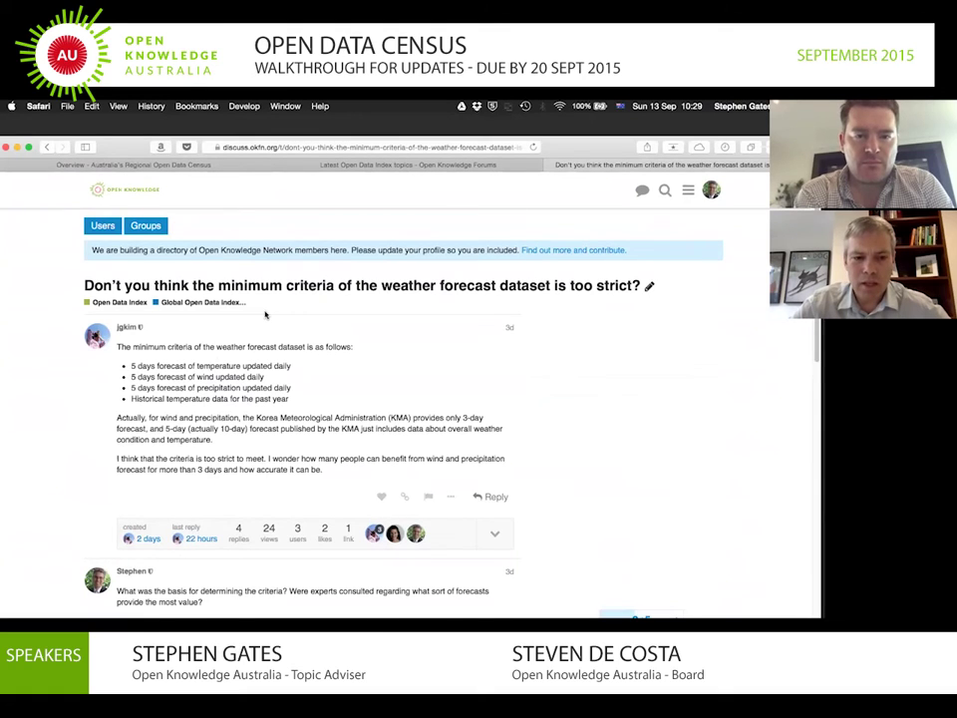
pyautogui.scroll(-2, 265, 315)
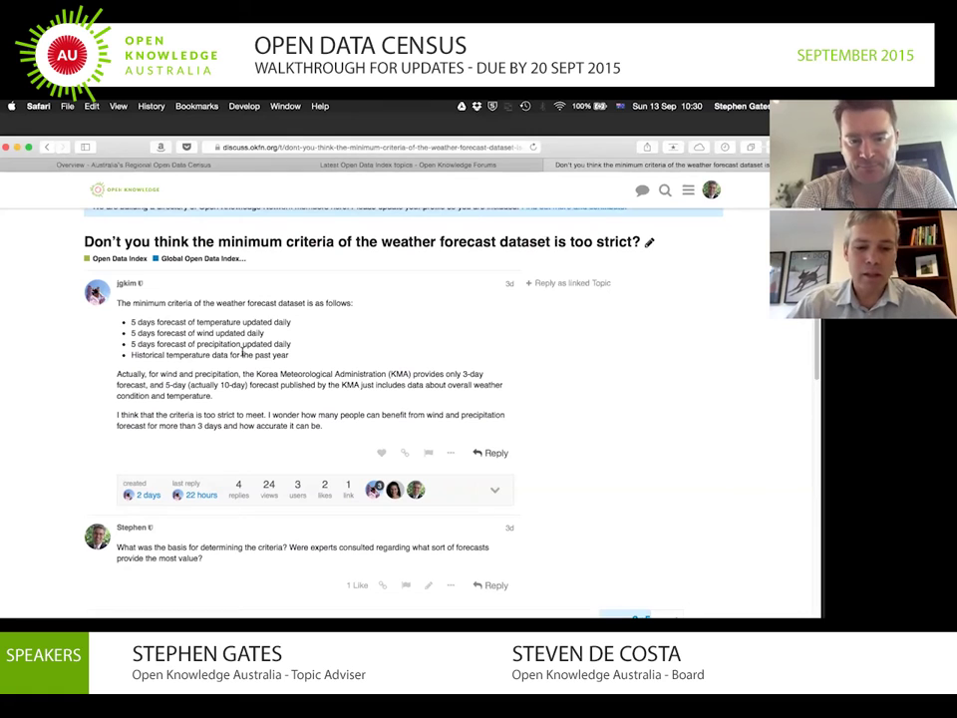
pyautogui.scroll(-5, 241, 350)
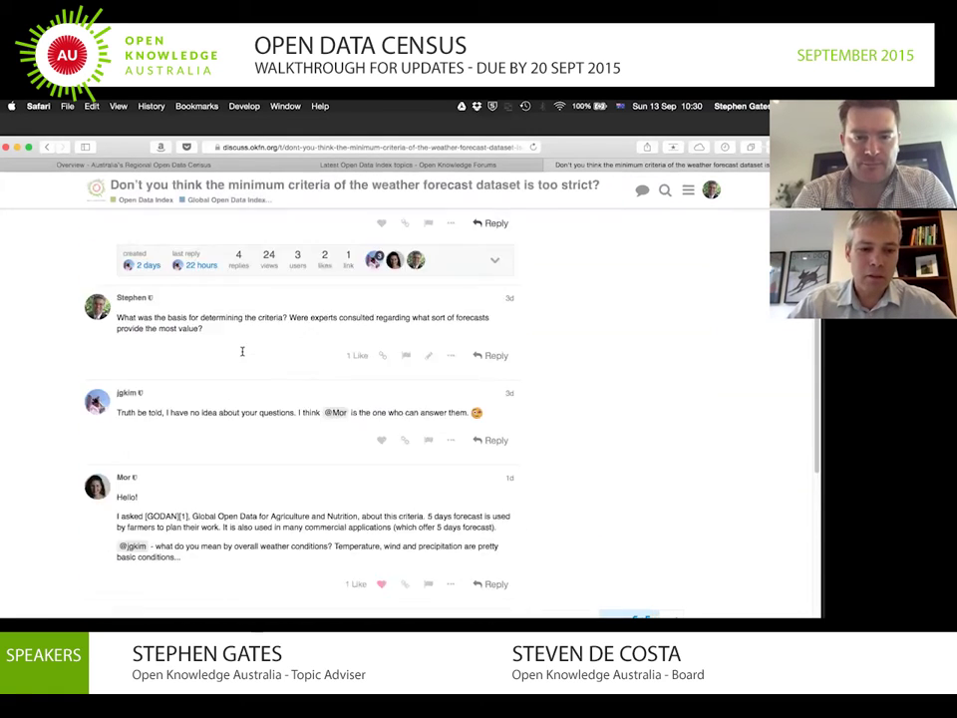
pyautogui.scroll(-5, 242, 351)
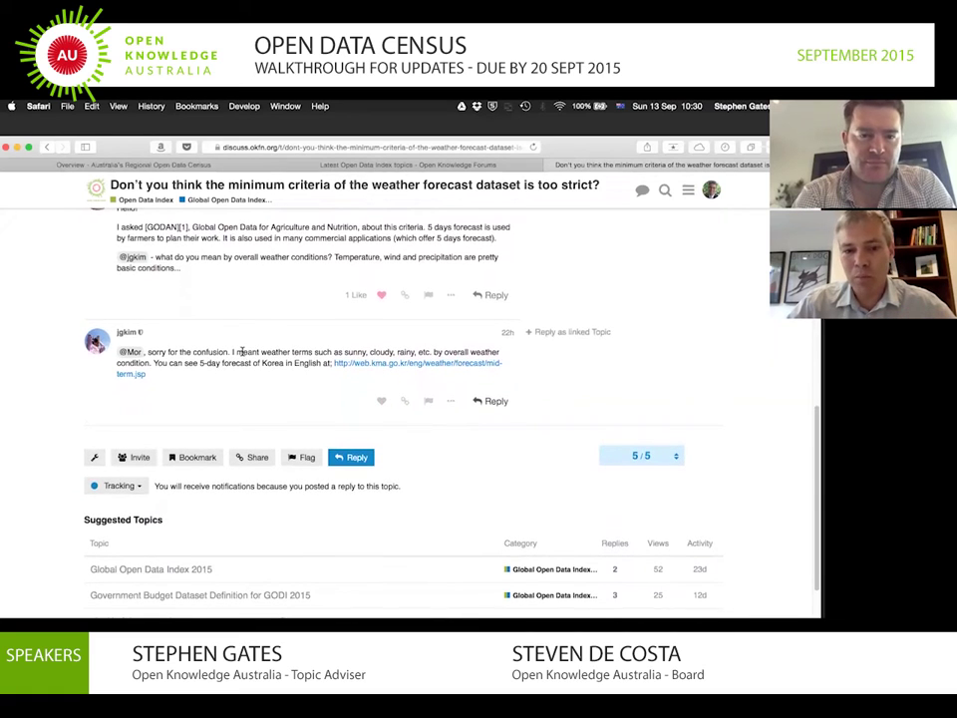
pyautogui.scroll(3, 242, 352)
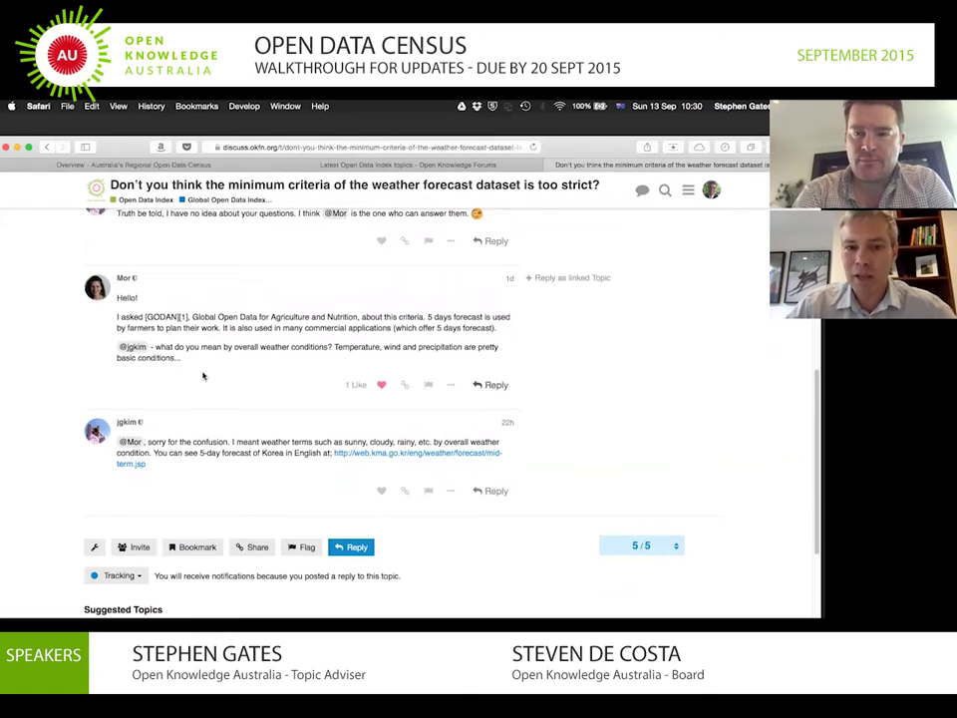
pyautogui.scroll(5, 203, 376)
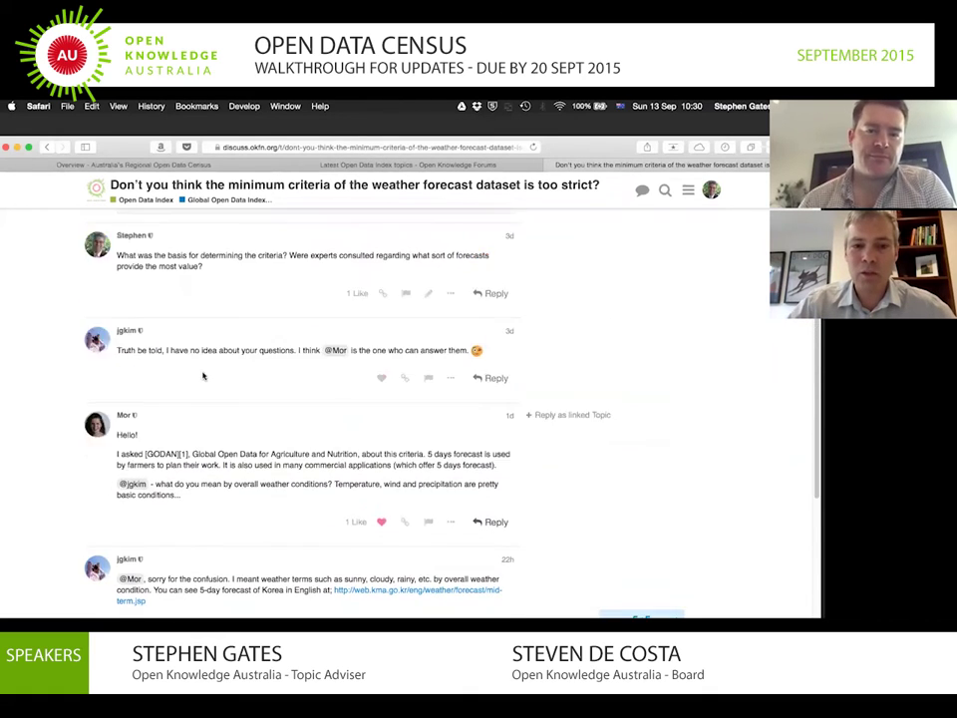
pyautogui.scroll(4, 203, 375)
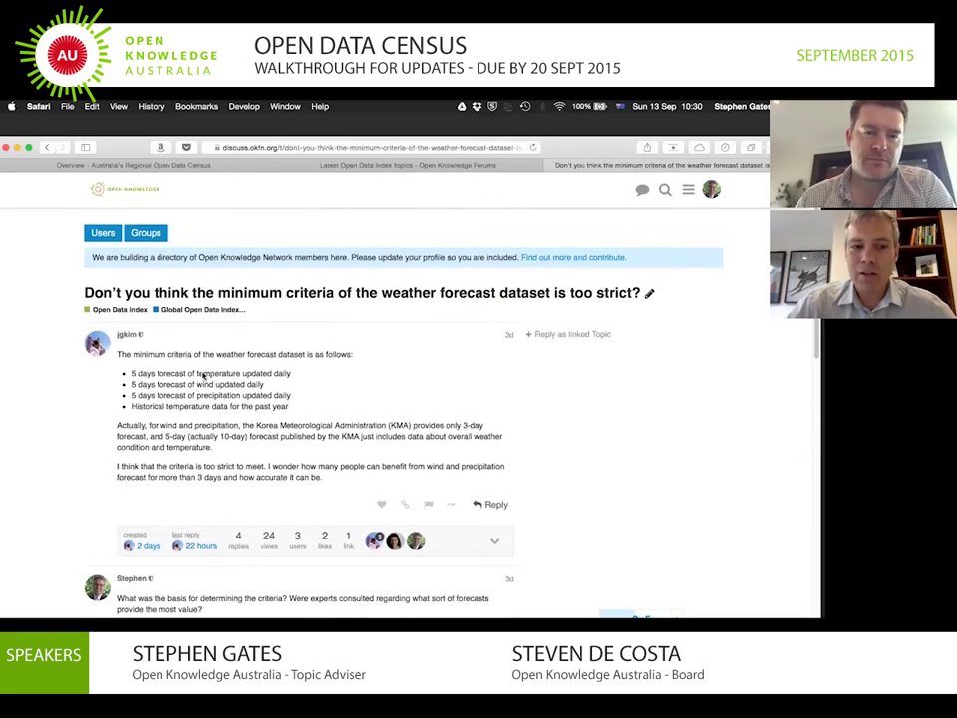
# Return to the Global Open Data Index 2015 forum category and look through its discussion topics
pyautogui.click(227, 313)
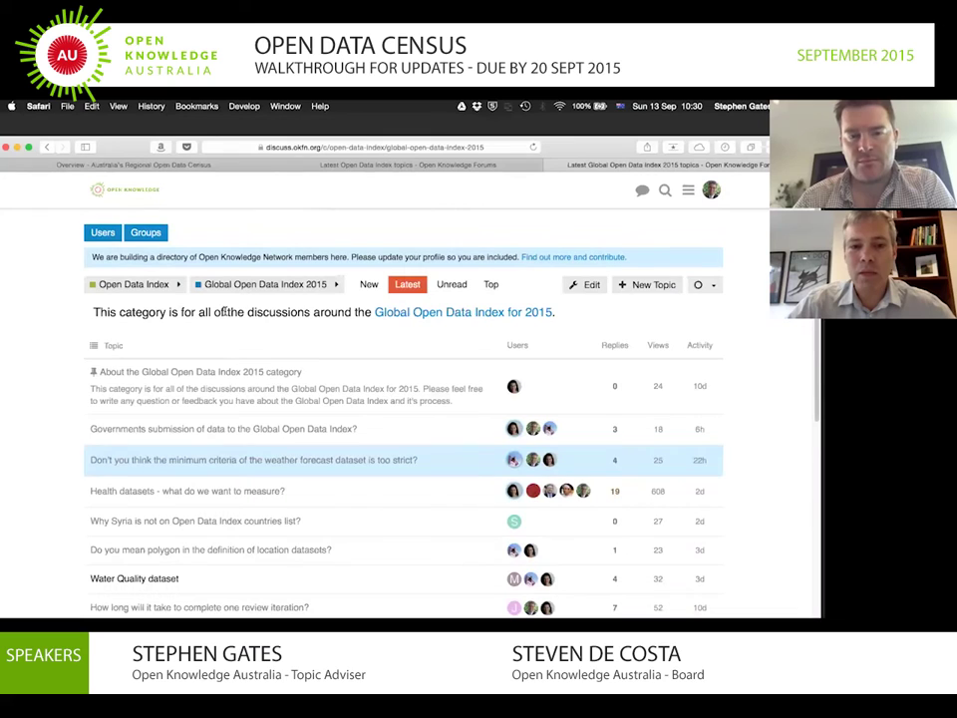
pyautogui.scroll(-2, 56, 349)
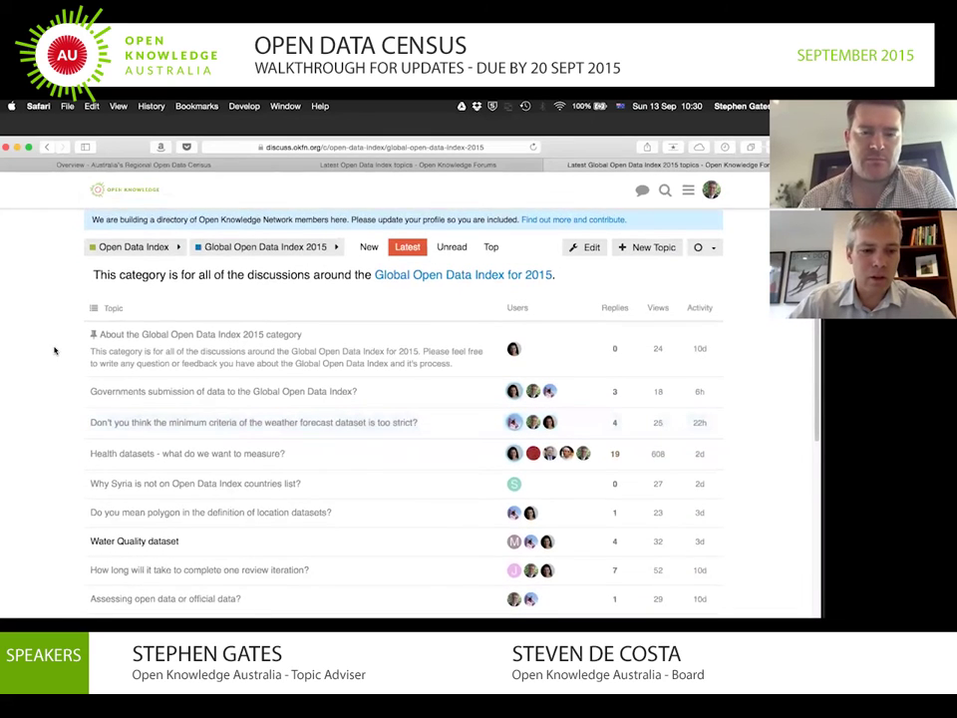
pyautogui.scroll(-1, 55, 349)
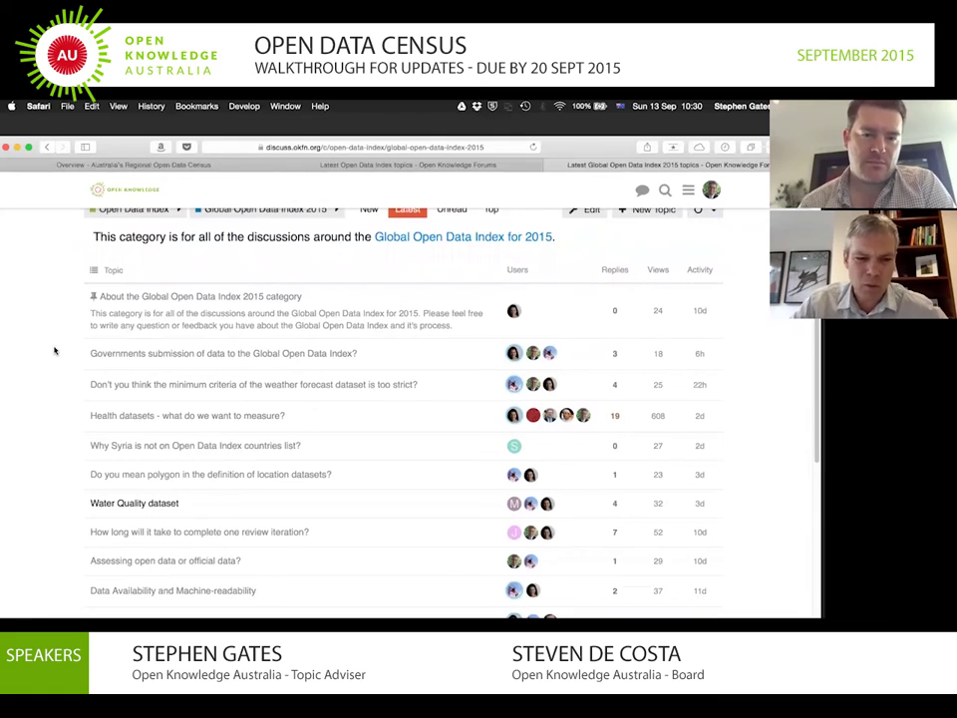
pyautogui.scroll(-9, 55, 350)
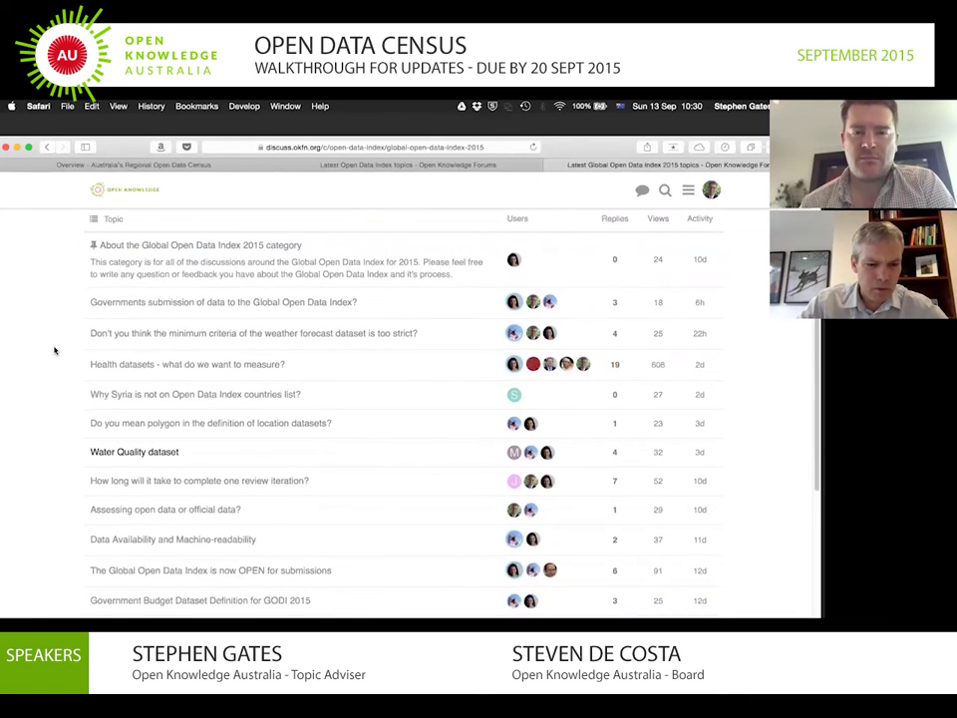
pyautogui.scroll(-3, 55, 350)
pyautogui.scroll(8, 54, 350)
pyautogui.scroll(4, 55, 349)
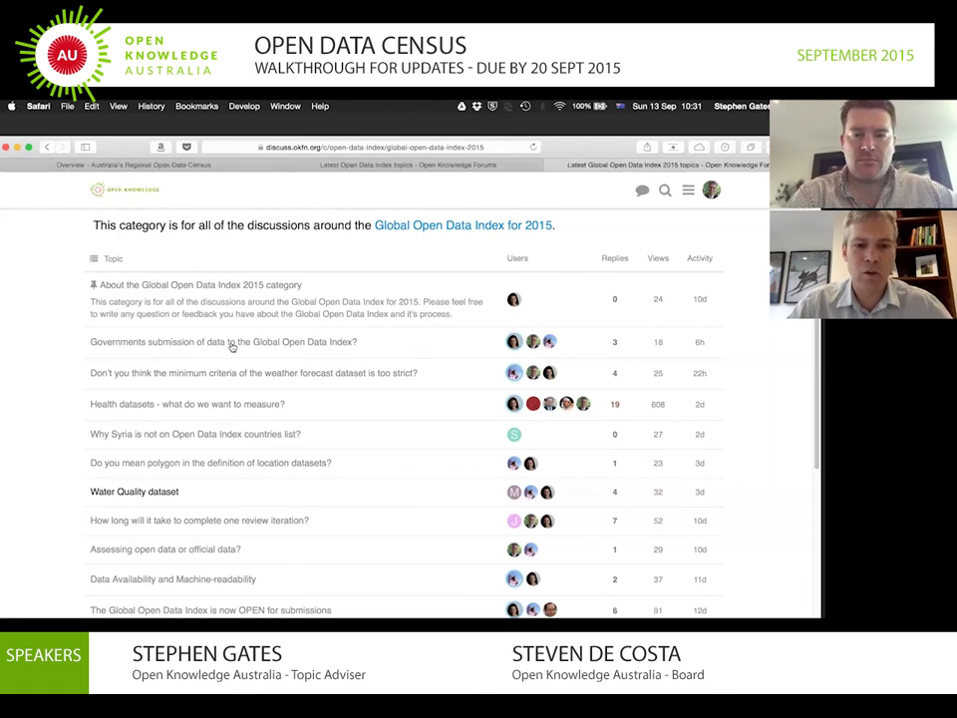
pyautogui.scroll(3, 231, 345)
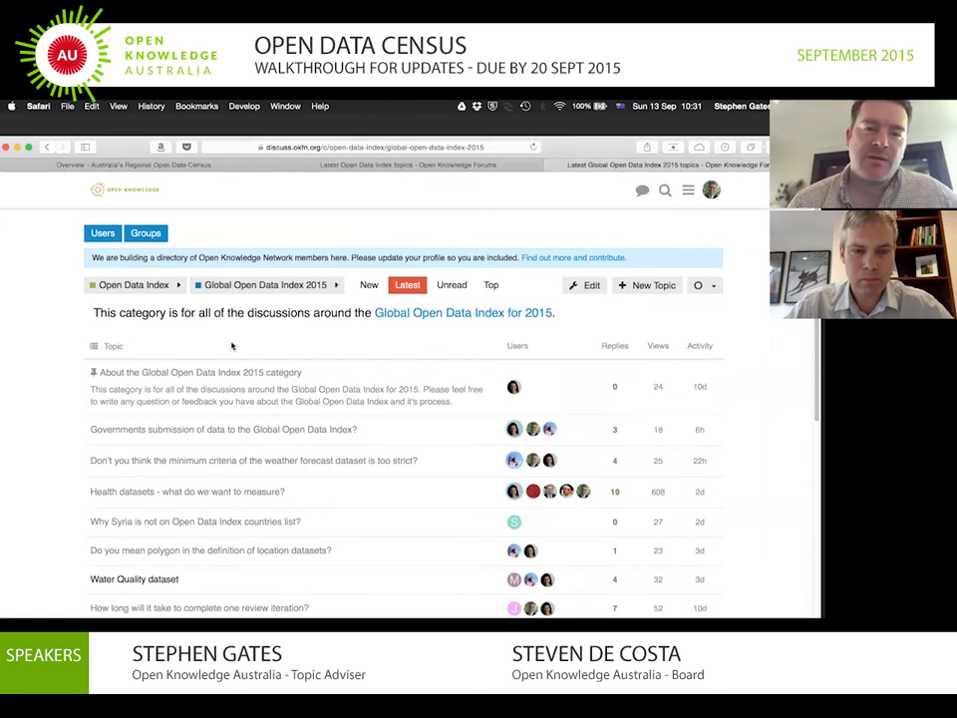
# Go back to Australia's Regional Open Data Census and review the state and territory table and the related census links below it
pyautogui.click(223, 168)
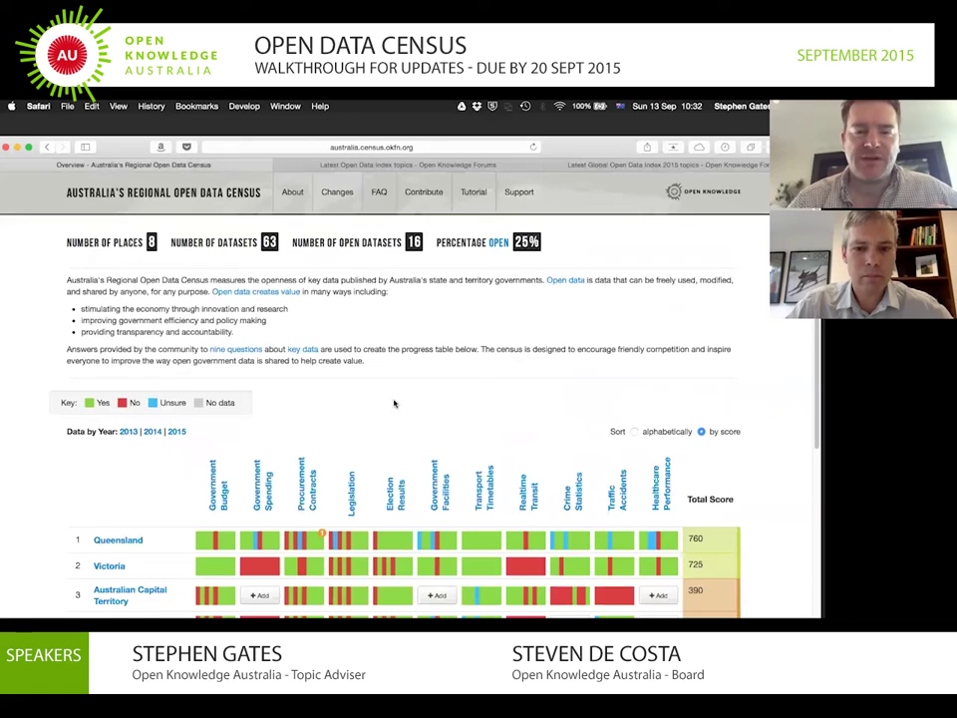
pyautogui.scroll(-5, 393, 400)
pyautogui.scroll(1, 394, 403)
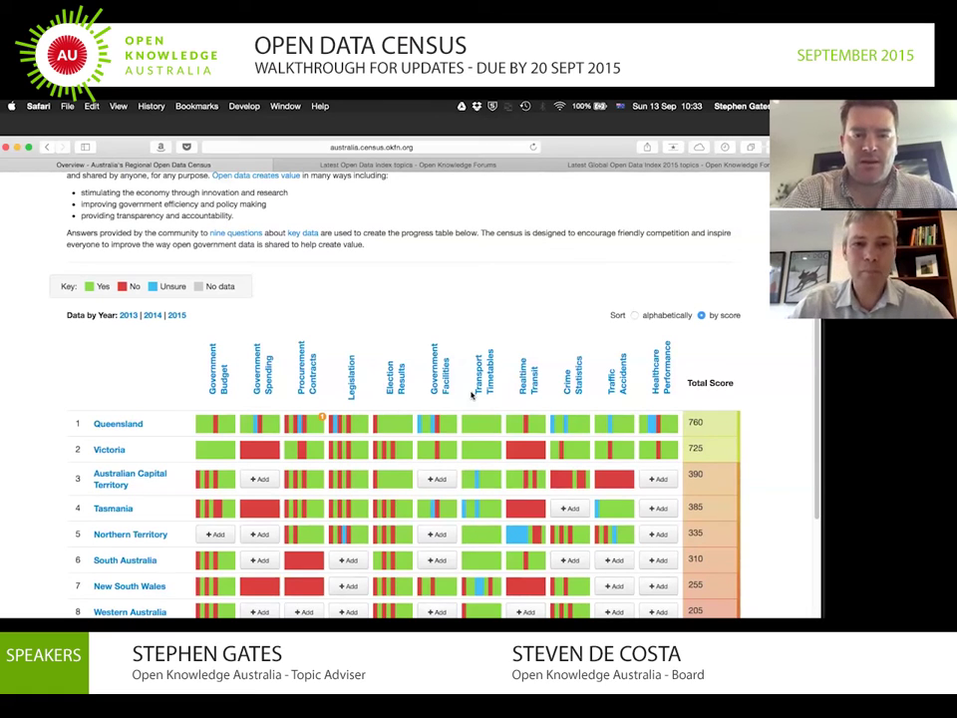
pyautogui.scroll(-5, 473, 394)
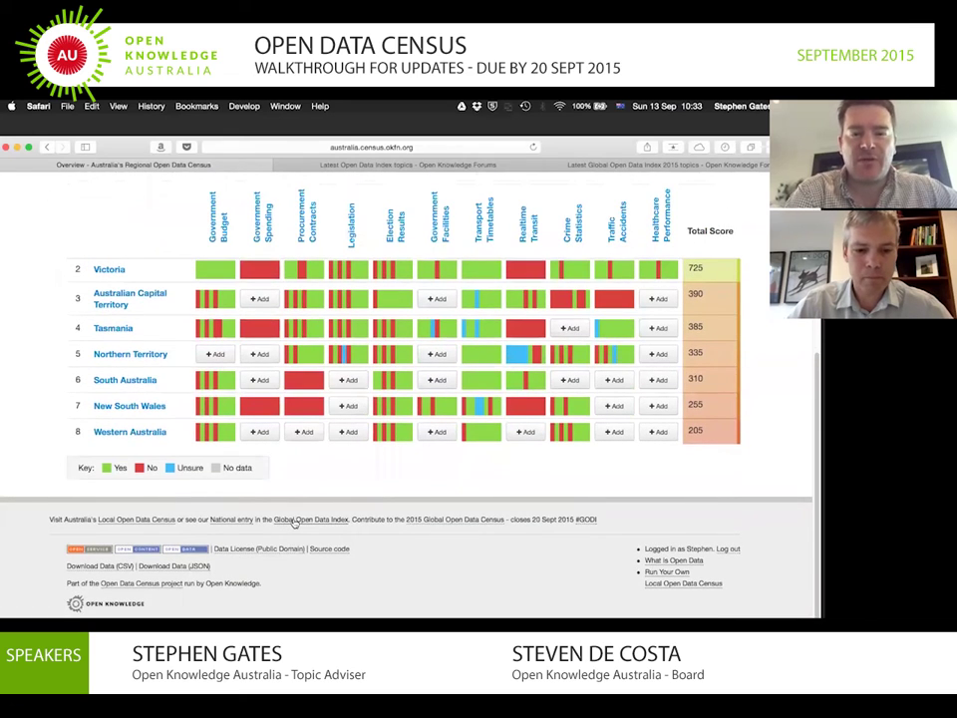
# Follow the link to the 2015 Global Open Data Census and review the country rankings and dataset entries
pyautogui.click(417, 520)
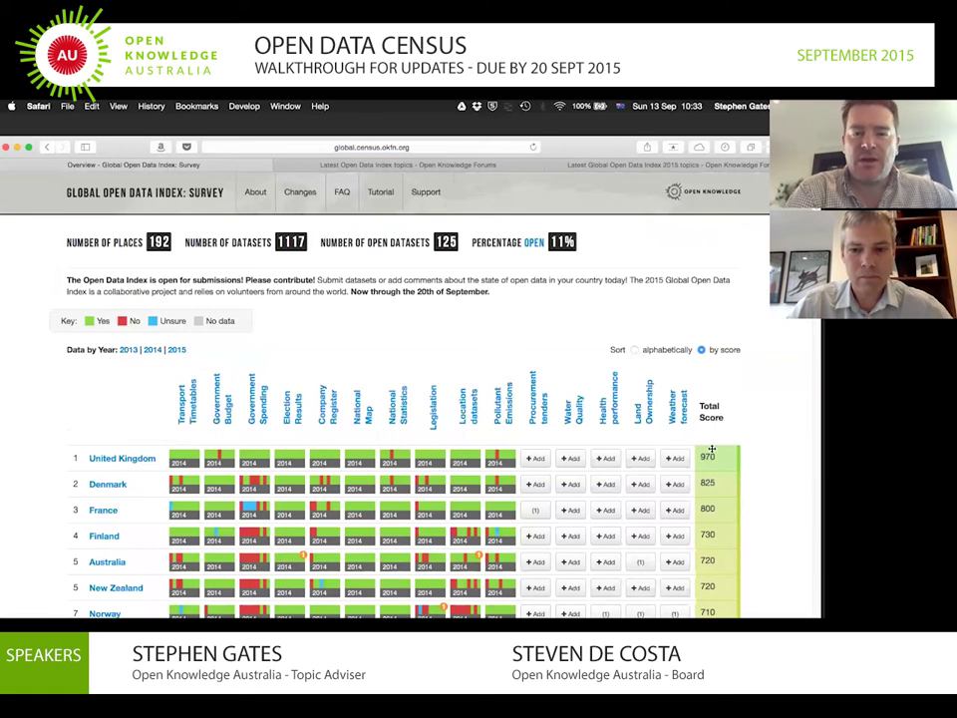
pyautogui.scroll(-5, 786, 379)
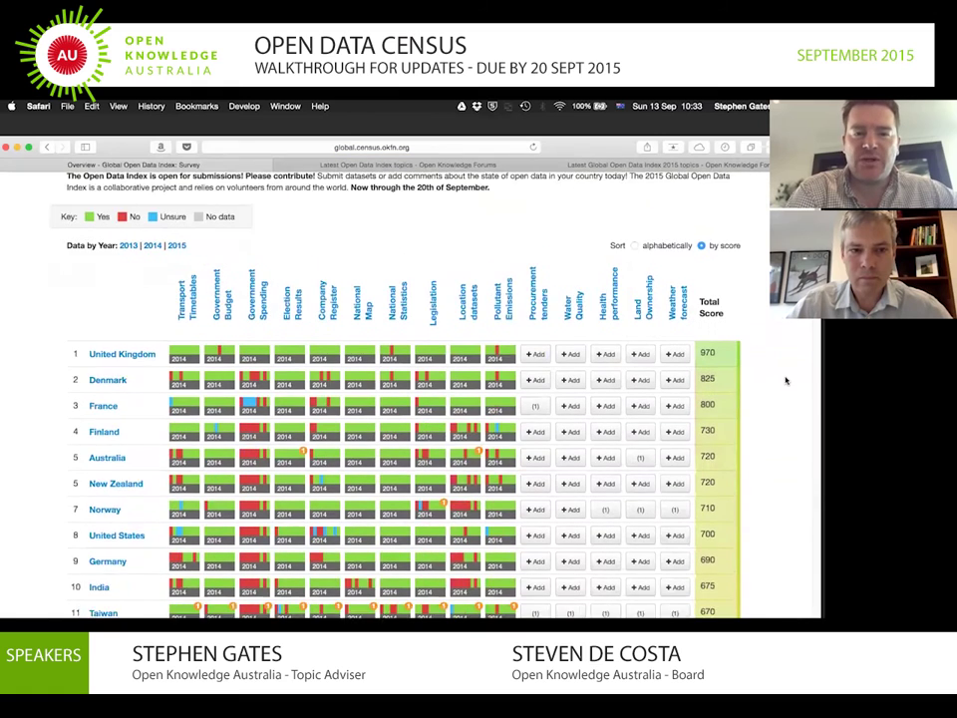
pyautogui.scroll(-3, 785, 380)
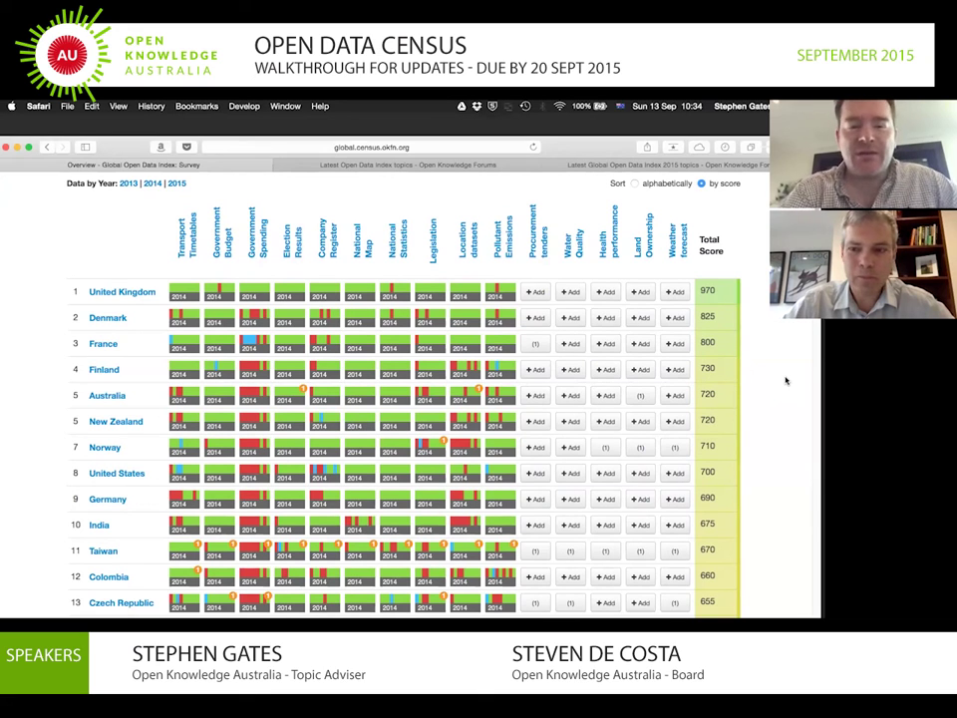
pyautogui.scroll(4, 786, 380)
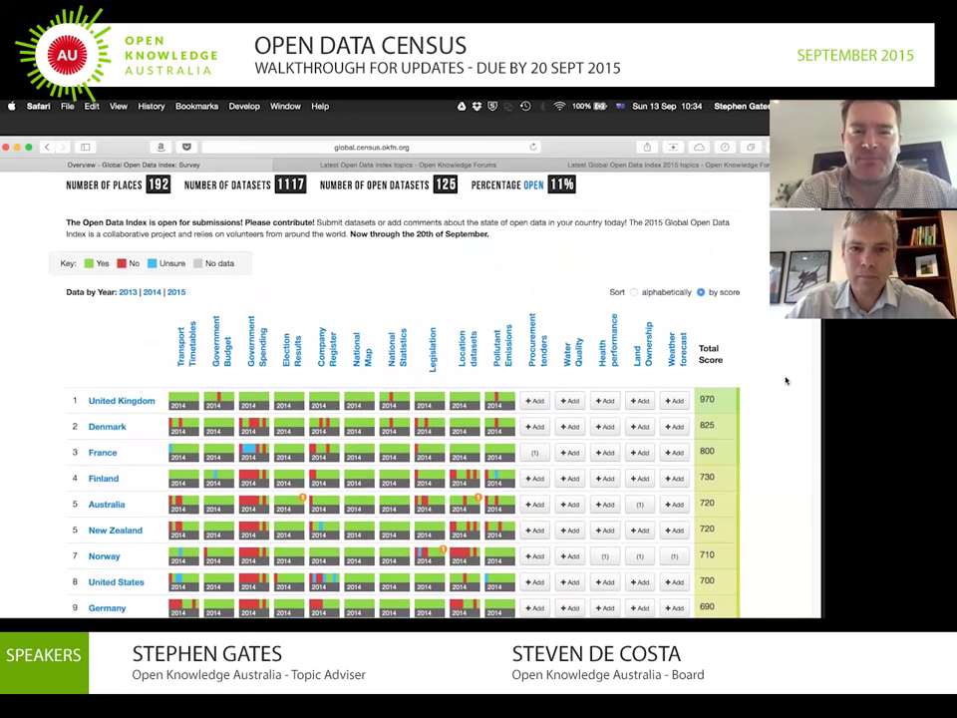
pyautogui.scroll(2, 786, 380)
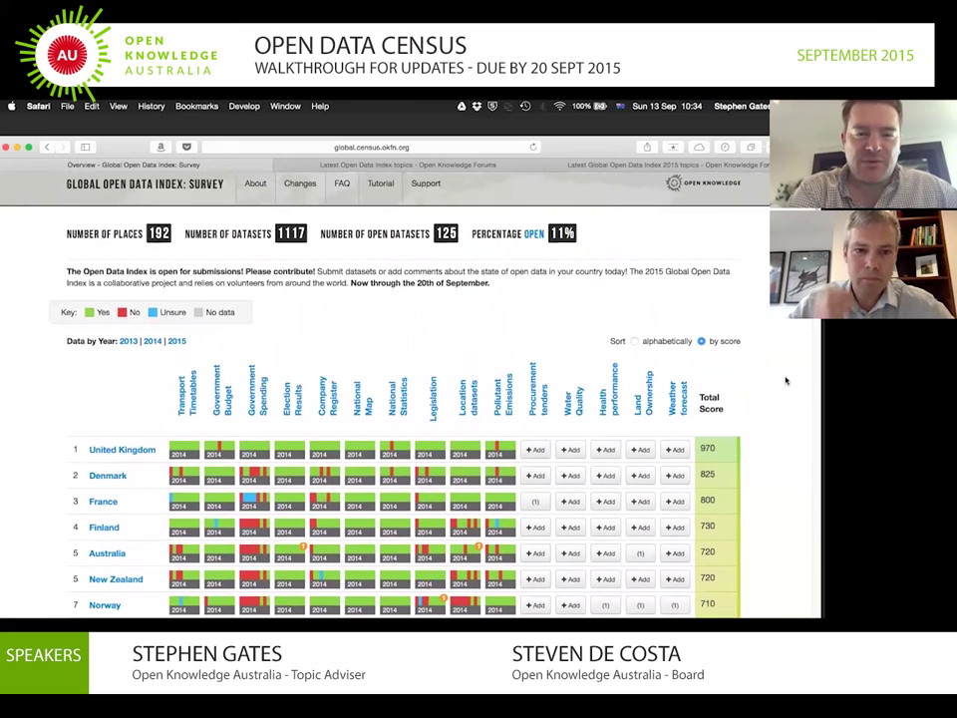